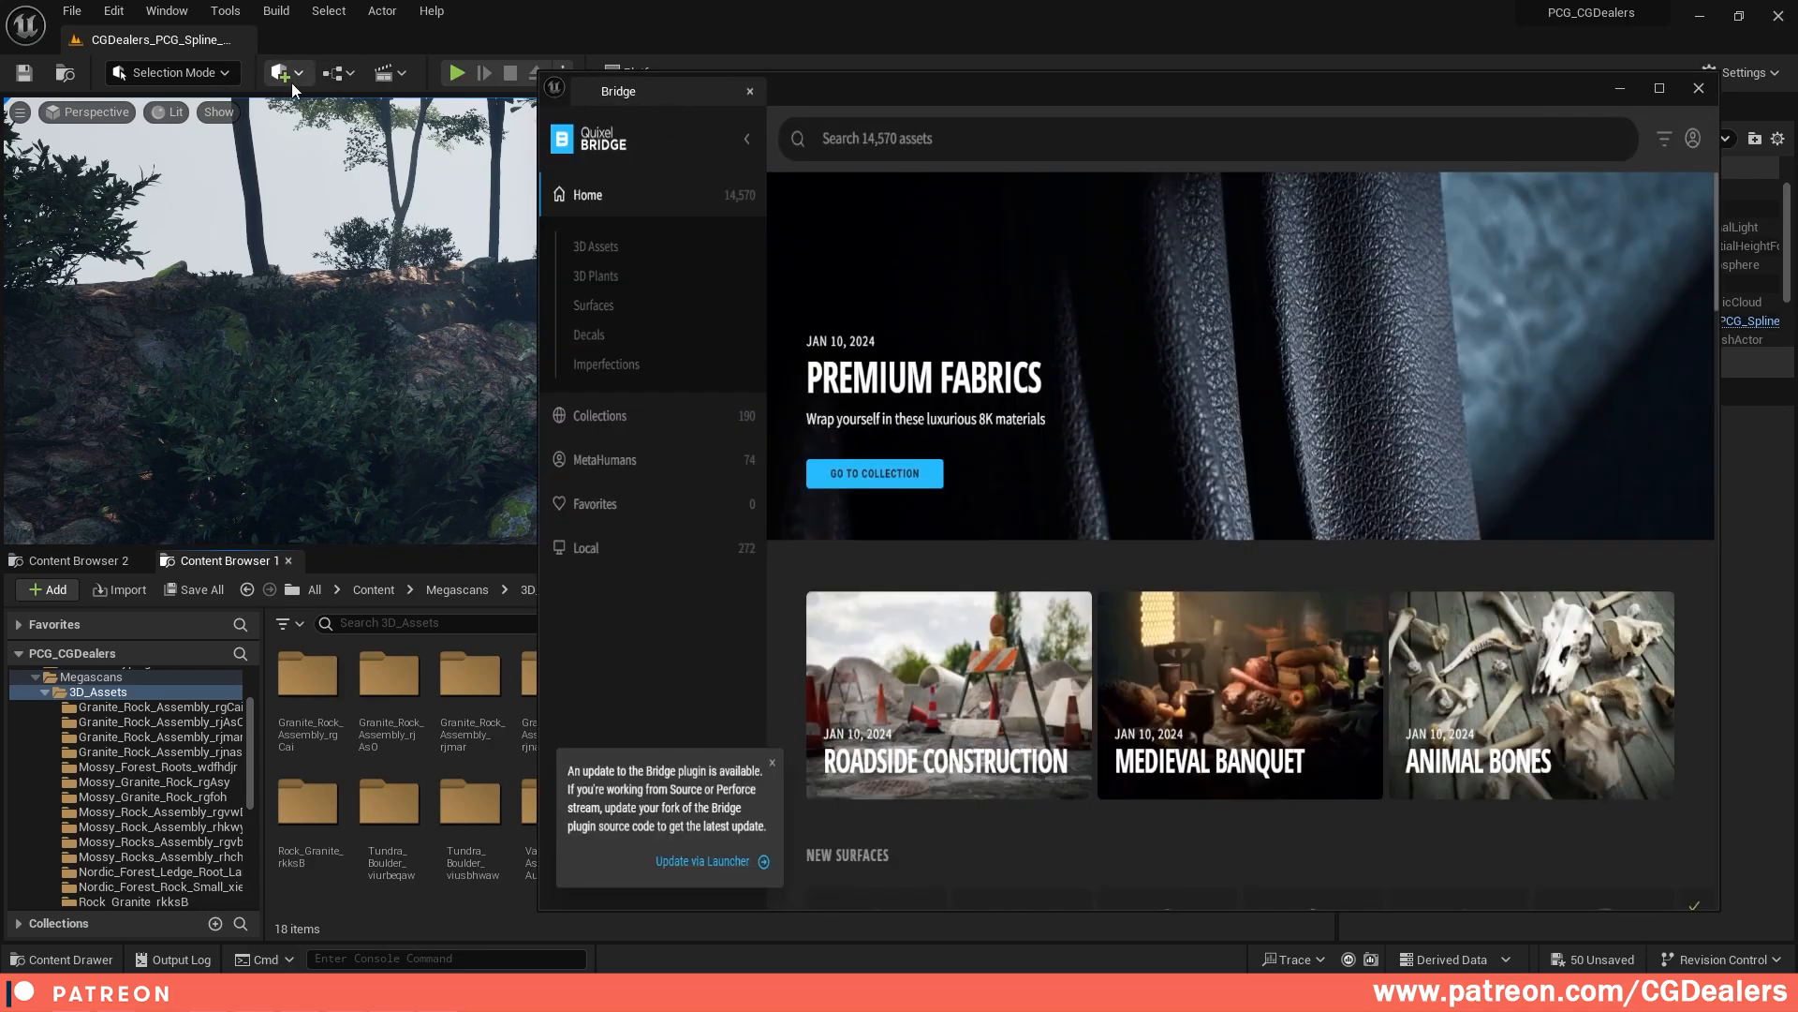
Step: Open Quixel Bridge and browse the Natural collections under Environment
{"action": "left_click", "coordinate": [281, 73]}
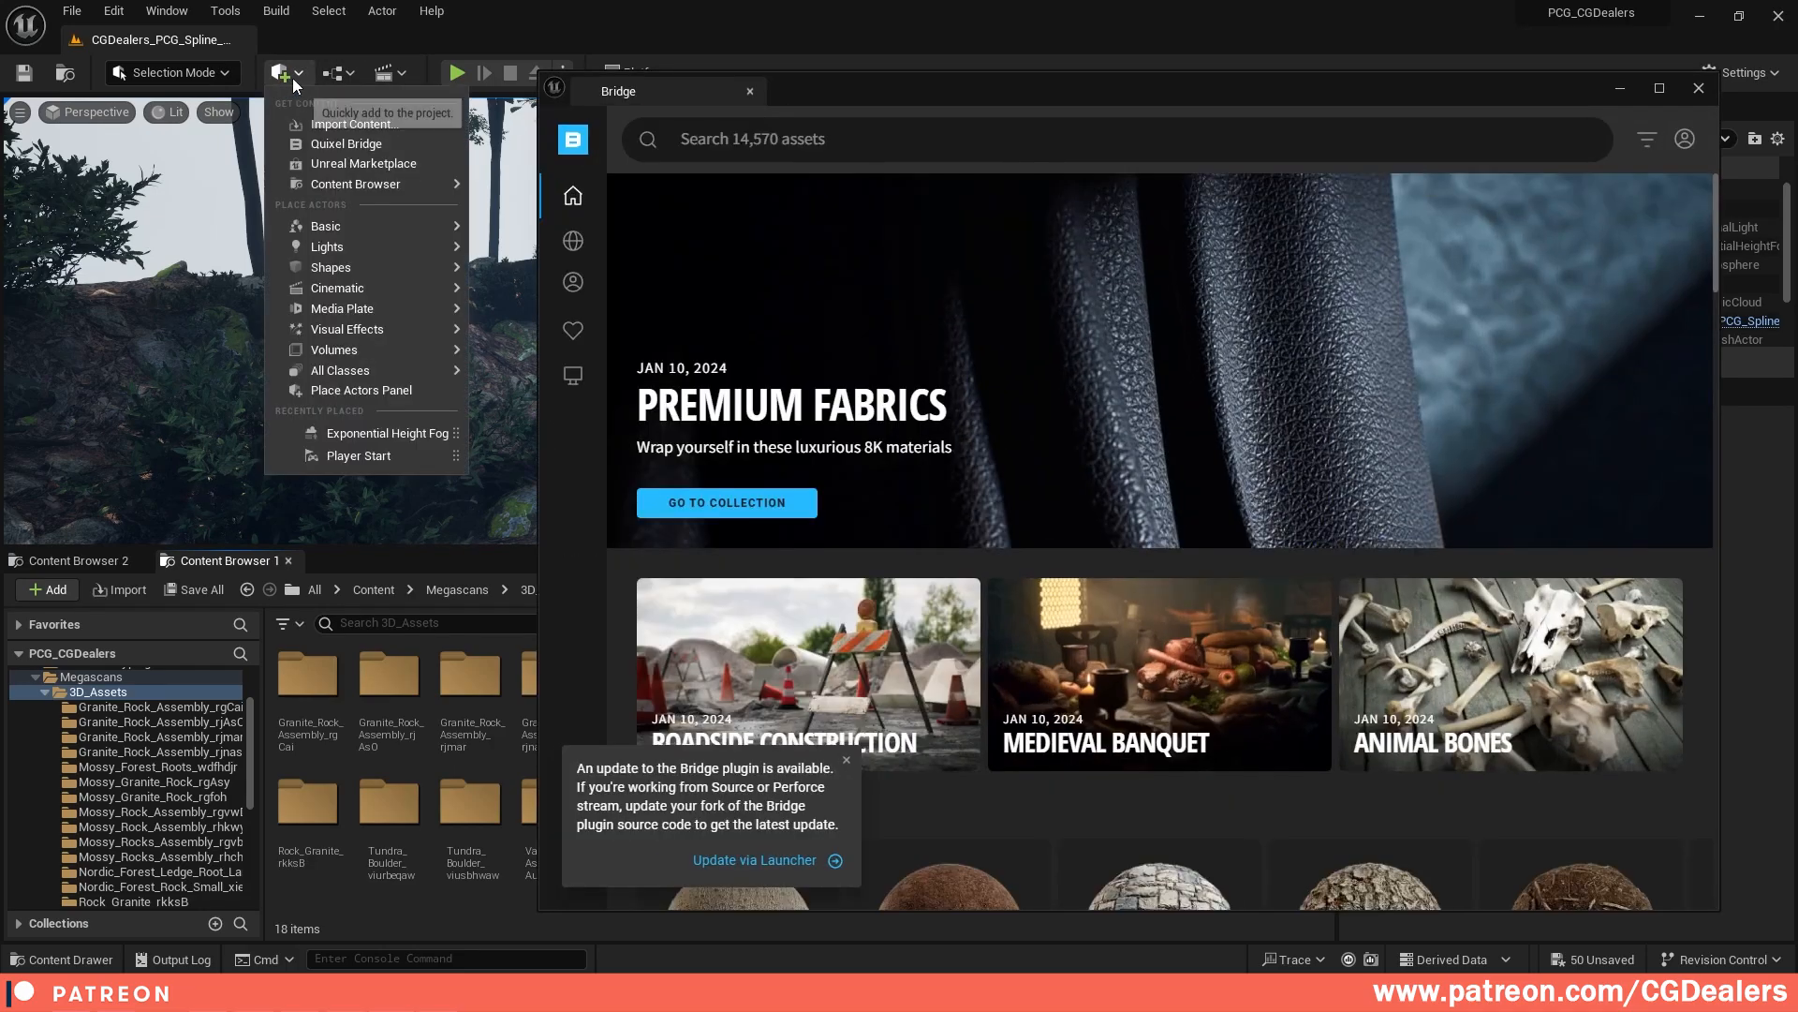
{"action": "left_click", "coordinate": [330, 146]}
{"action": "left_click_drag", "start_coordinate": [1106, 89], "coordinate": [912, 94]}
{"action": "left_click", "coordinate": [161, 200]}
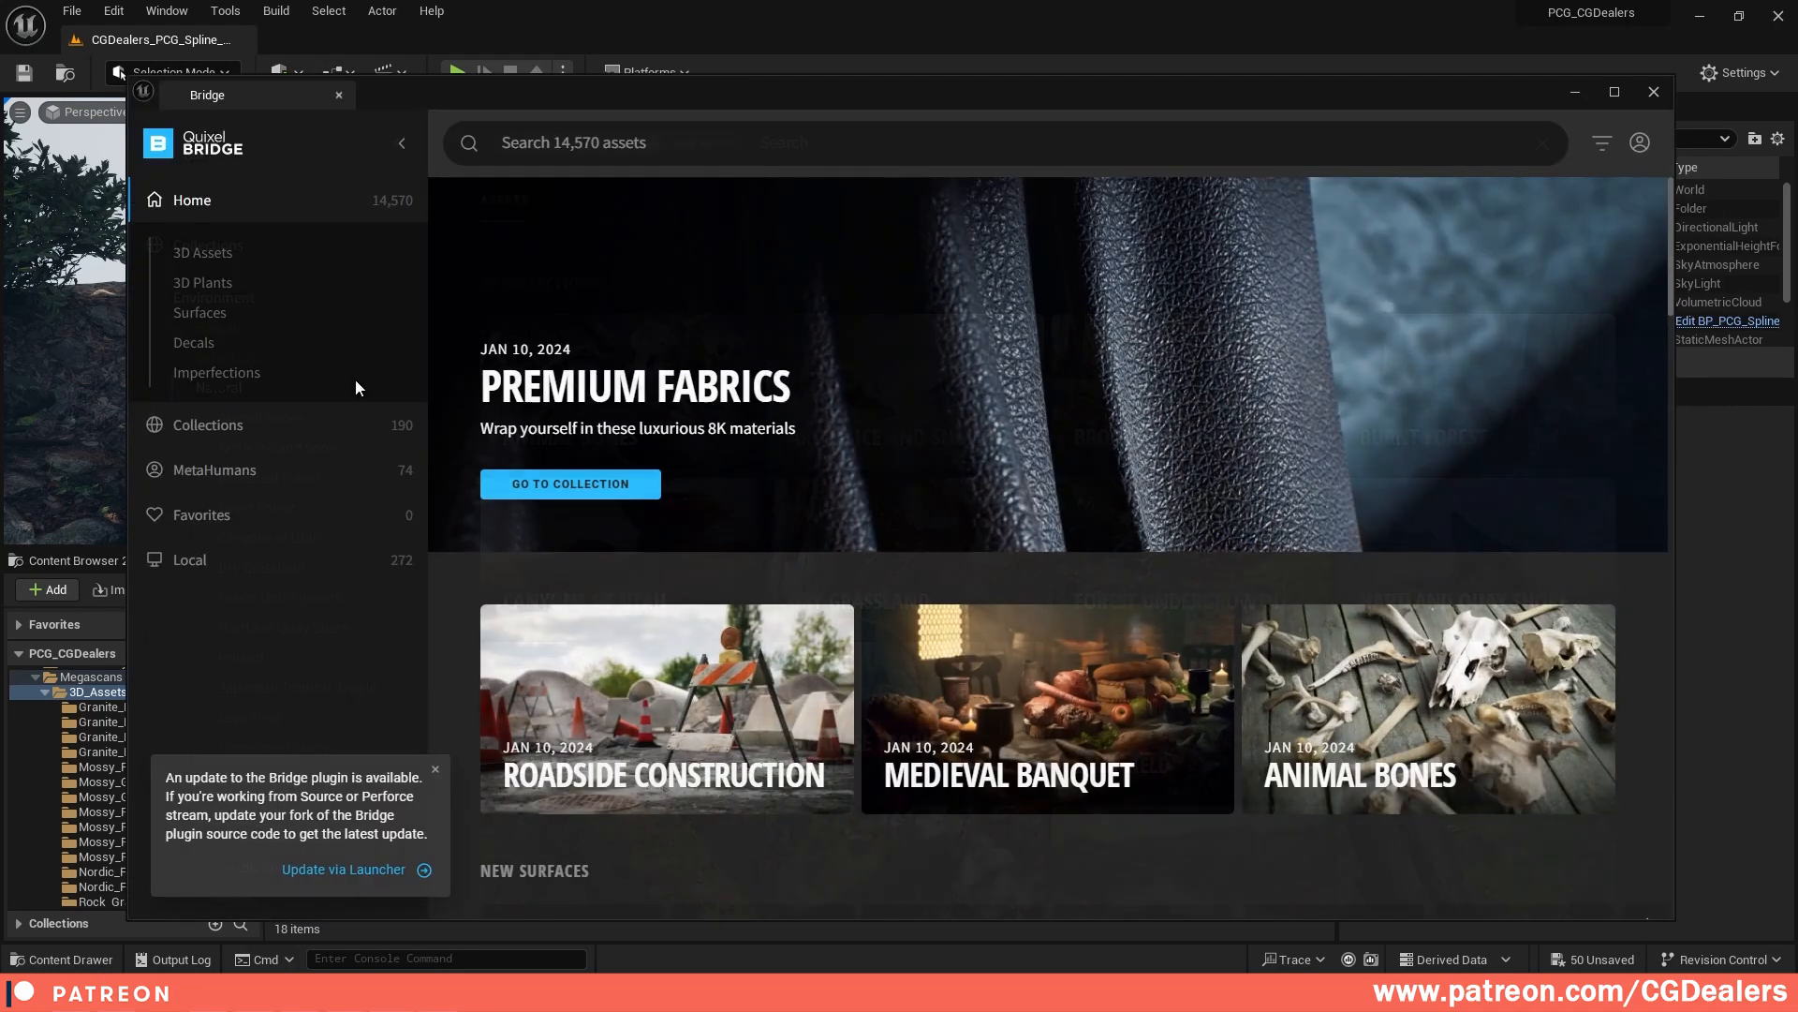
{"action": "left_click", "coordinate": [208, 421]}
{"action": "left_click", "coordinate": [214, 297]}
{"action": "left_click", "coordinate": [219, 388]}
{"action": "scroll", "coordinate": [1089, 667], "scroll_direction": "down", "scroll_amount": 4}
{"action": "scroll", "coordinate": [1089, 667], "scroll_direction": "down", "scroll_amount": 2}
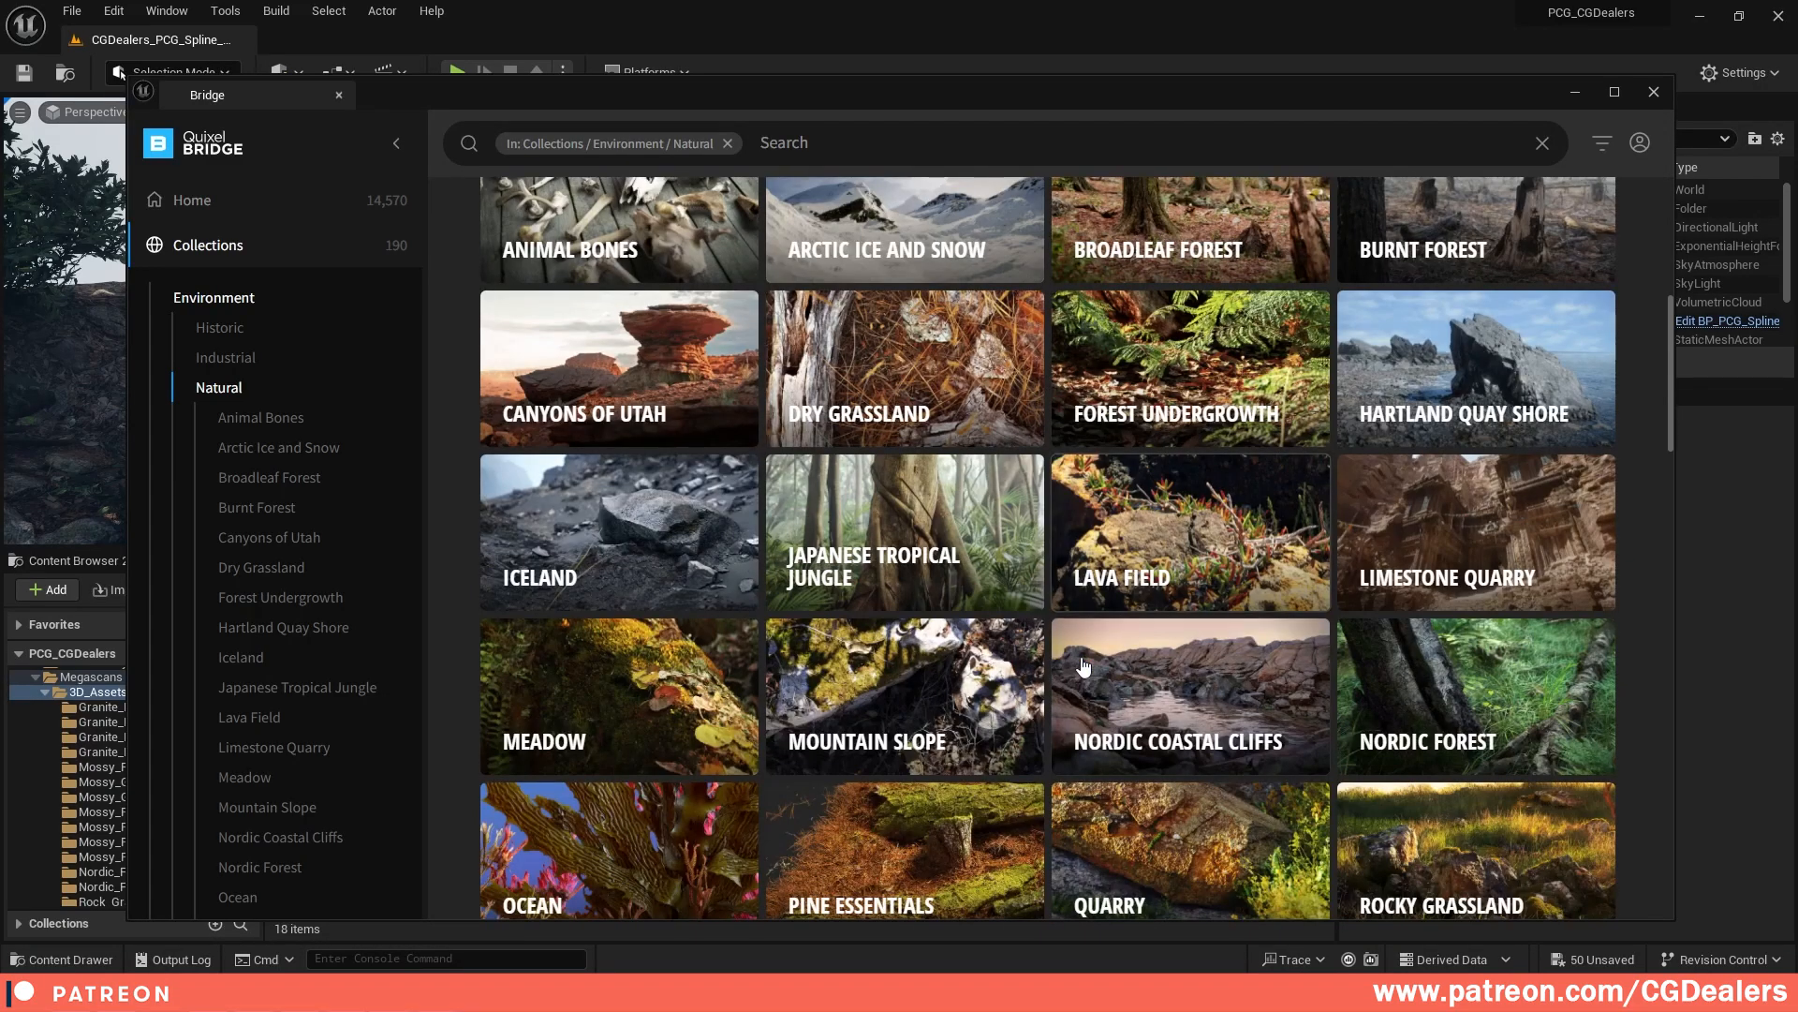
{"action": "scroll", "coordinate": [1084, 667], "scroll_direction": "down", "scroll_amount": 2}
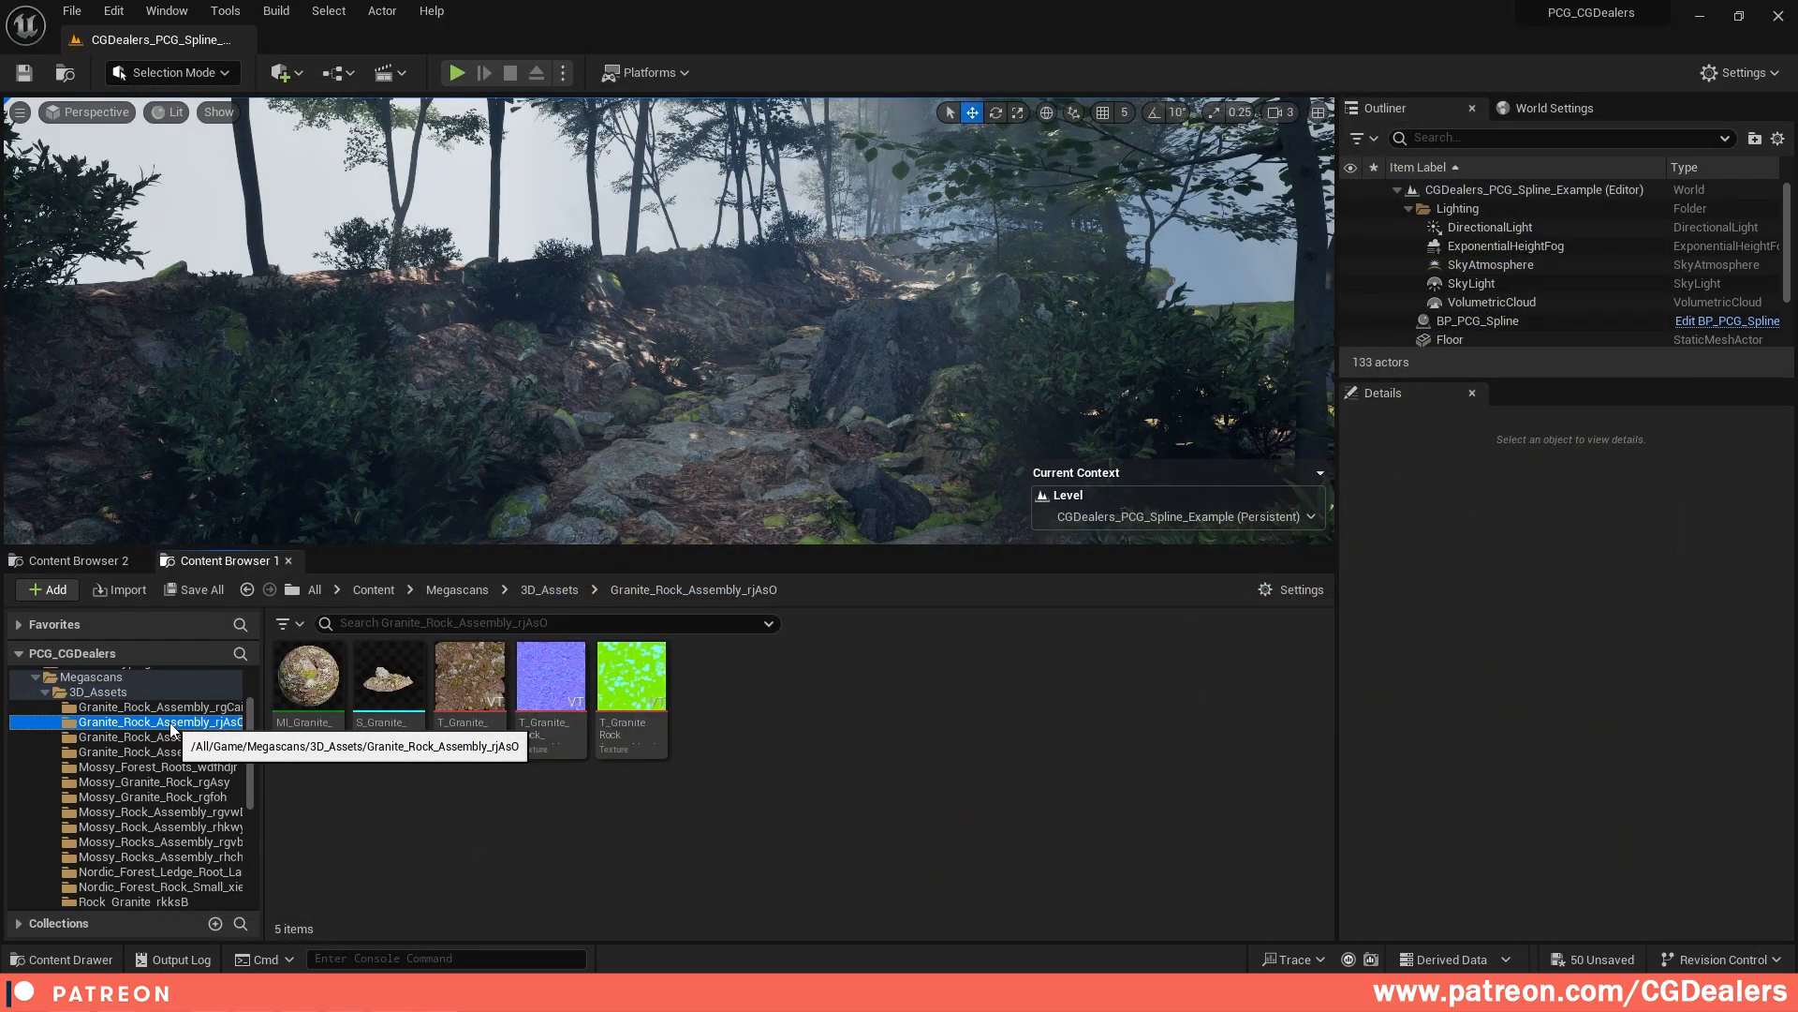
Step: Look through the Megascans 3D asset folders, including Mossy_Forest_Roots and Nordic_Forest_Ledge_Root_Large
{"action": "left_click", "coordinate": [180, 768]}
{"action": "scroll", "coordinate": [188, 797], "scroll_direction": "down", "scroll_amount": 1}
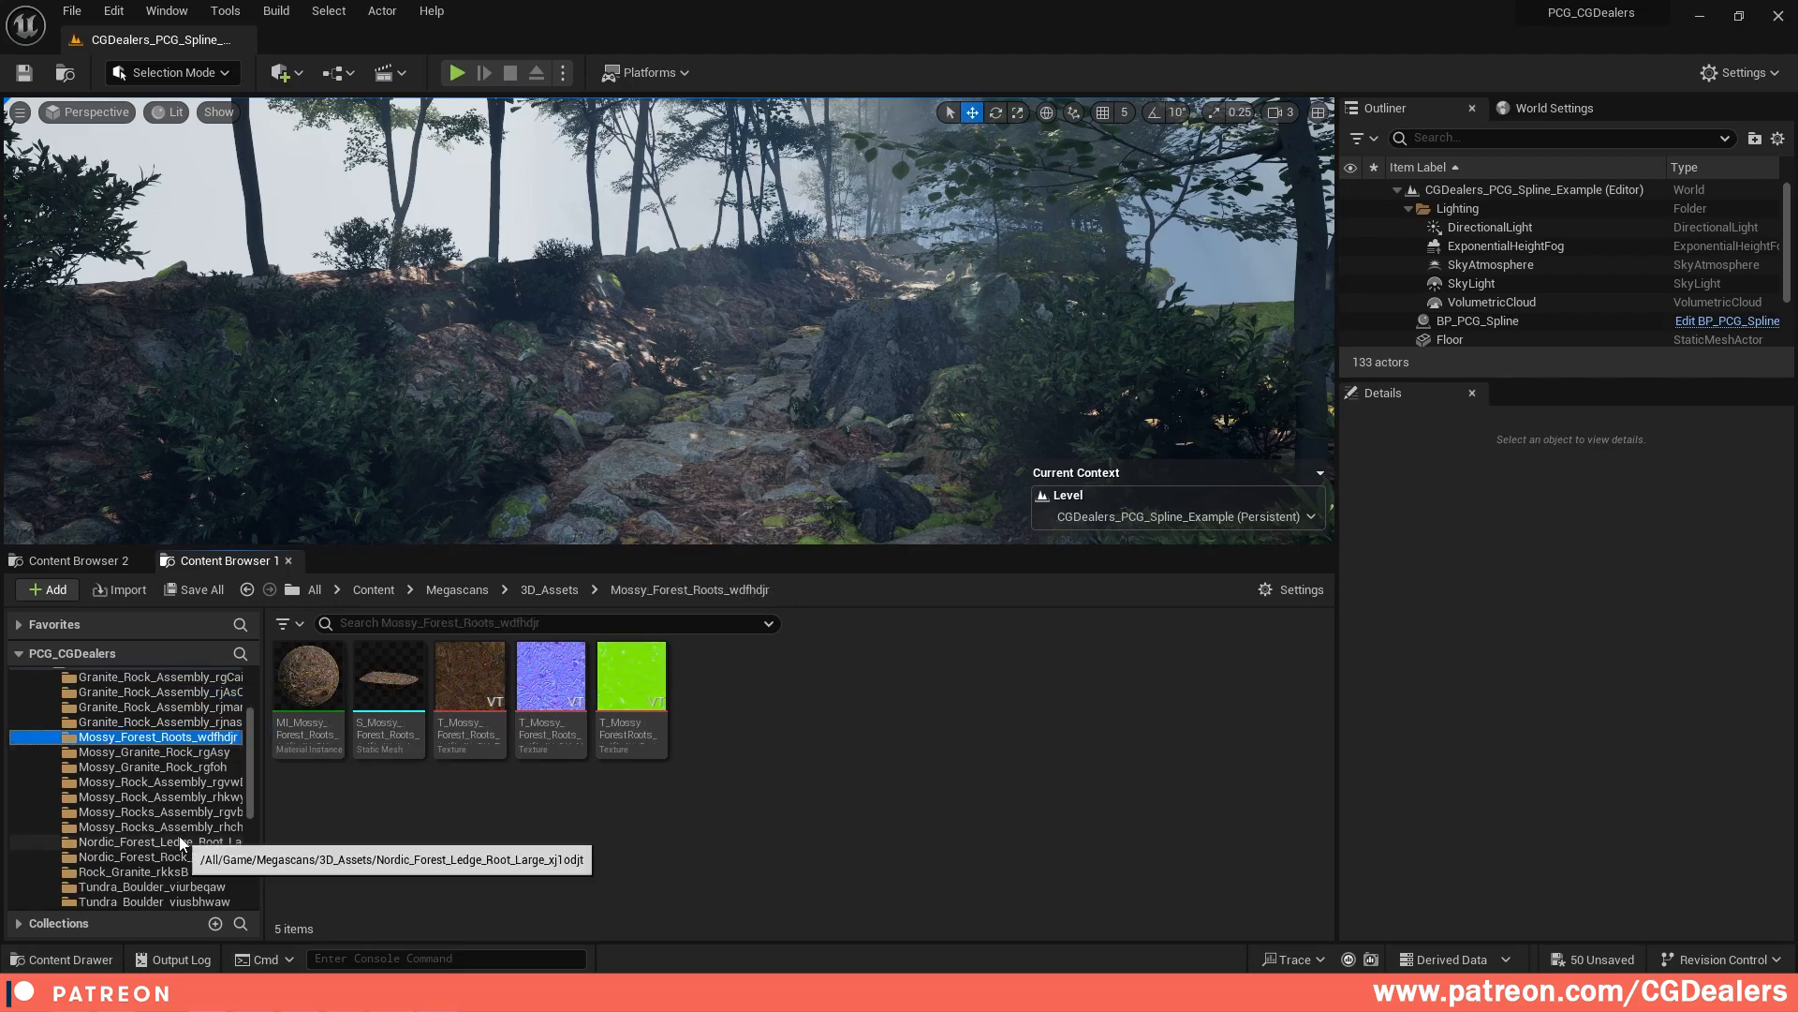
{"action": "left_click", "coordinate": [178, 841]}
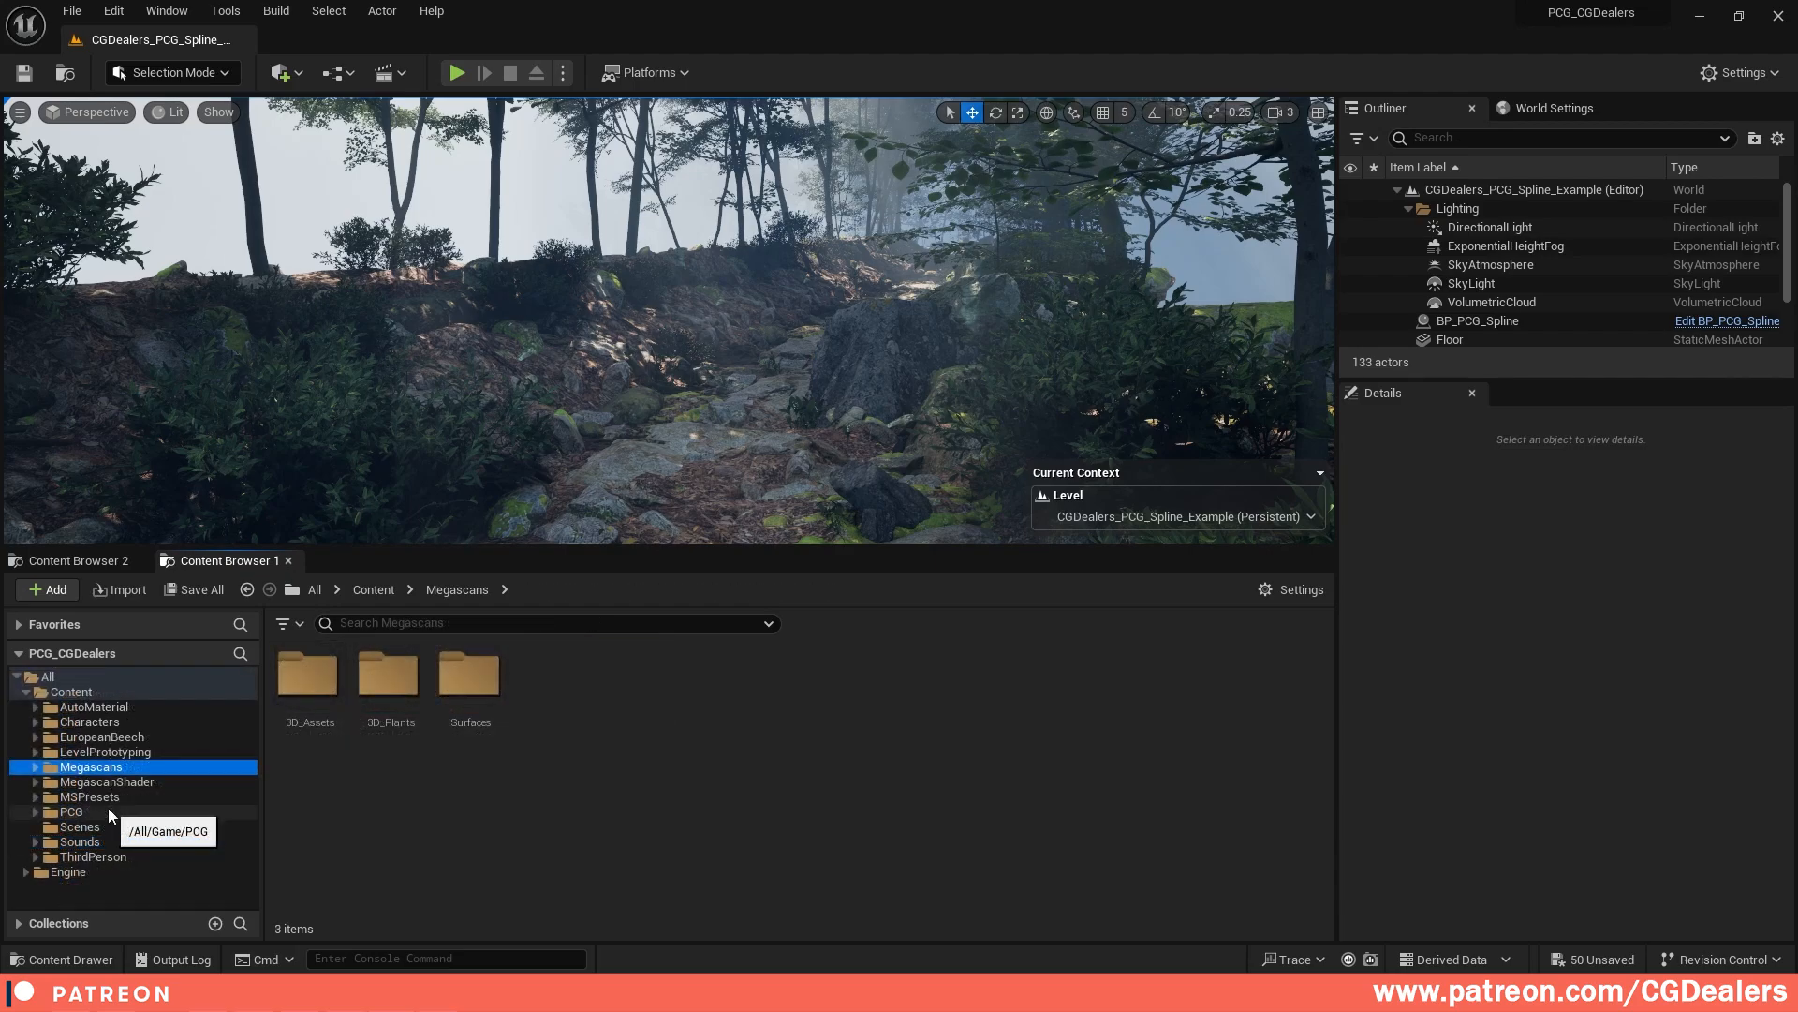
Step: Browse the project's PCG content folder down to Actors/PCG and select the BP_PCG_Spline blueprint
{"action": "left_click", "coordinate": [73, 812]}
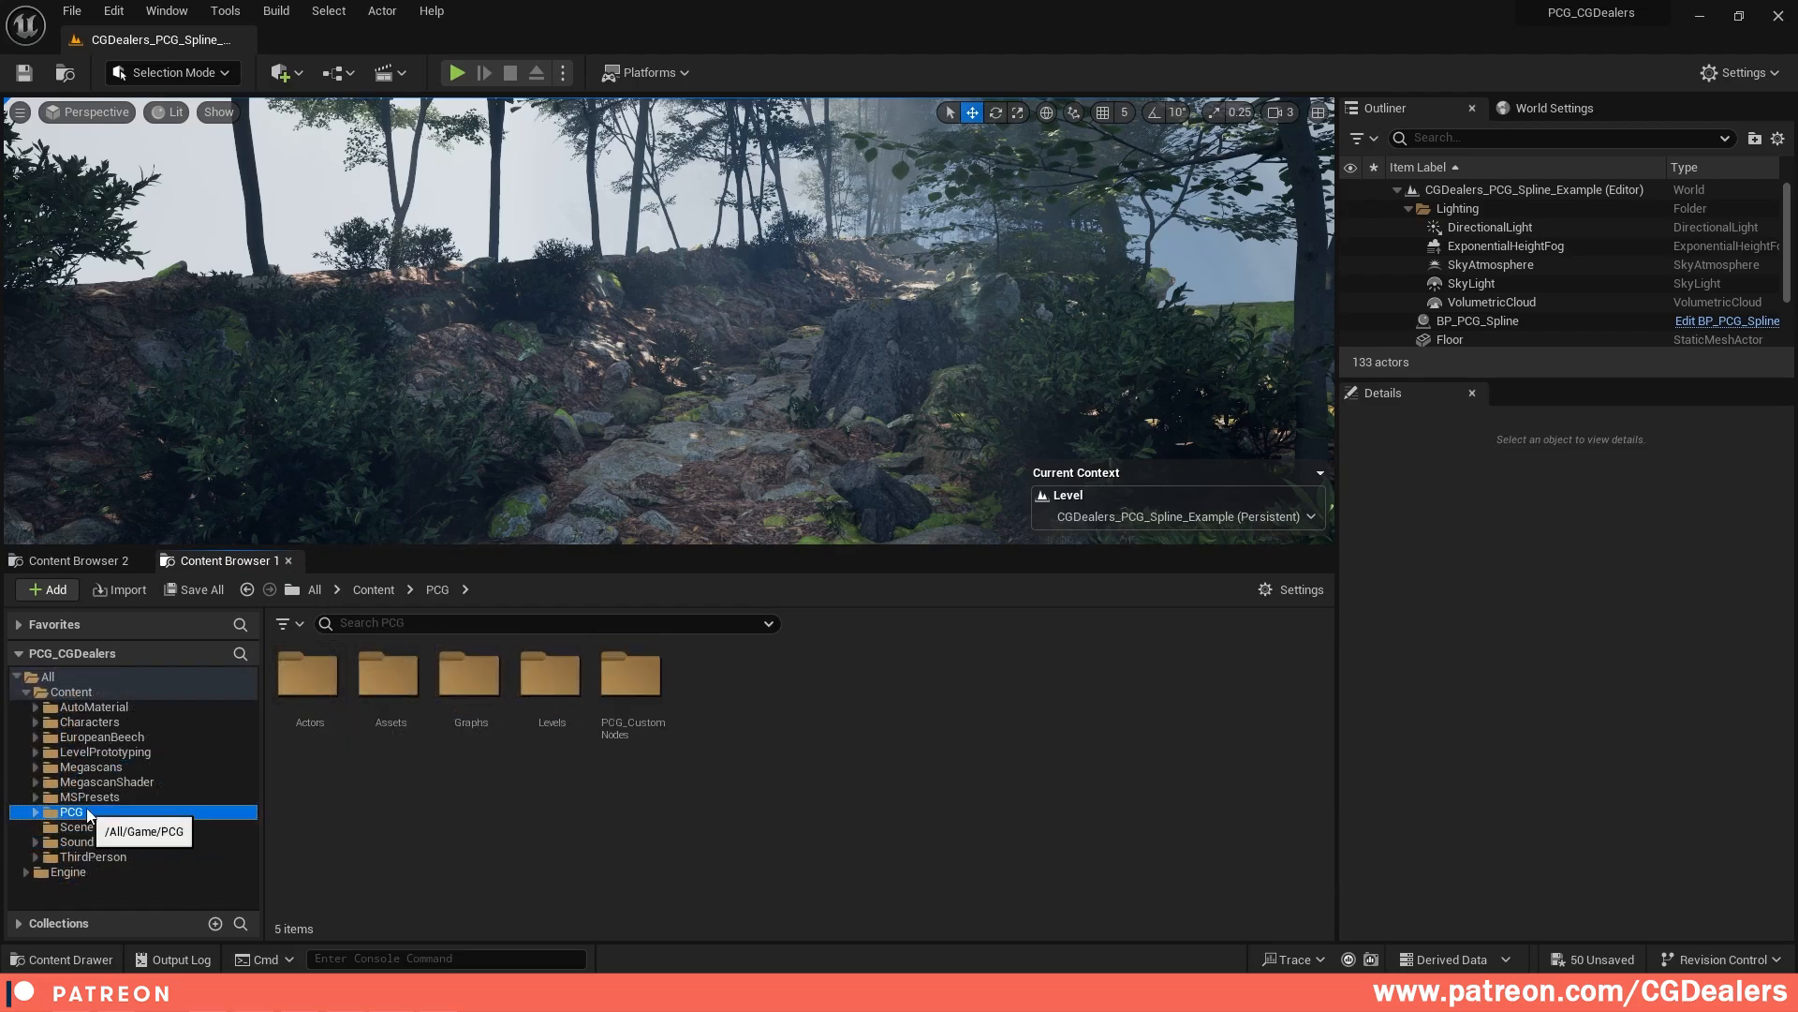
{"action": "left_click", "coordinate": [35, 813]}
{"action": "scroll", "coordinate": [56, 805], "scroll_direction": "down", "scroll_amount": 2}
{"action": "left_click", "coordinate": [102, 770]}
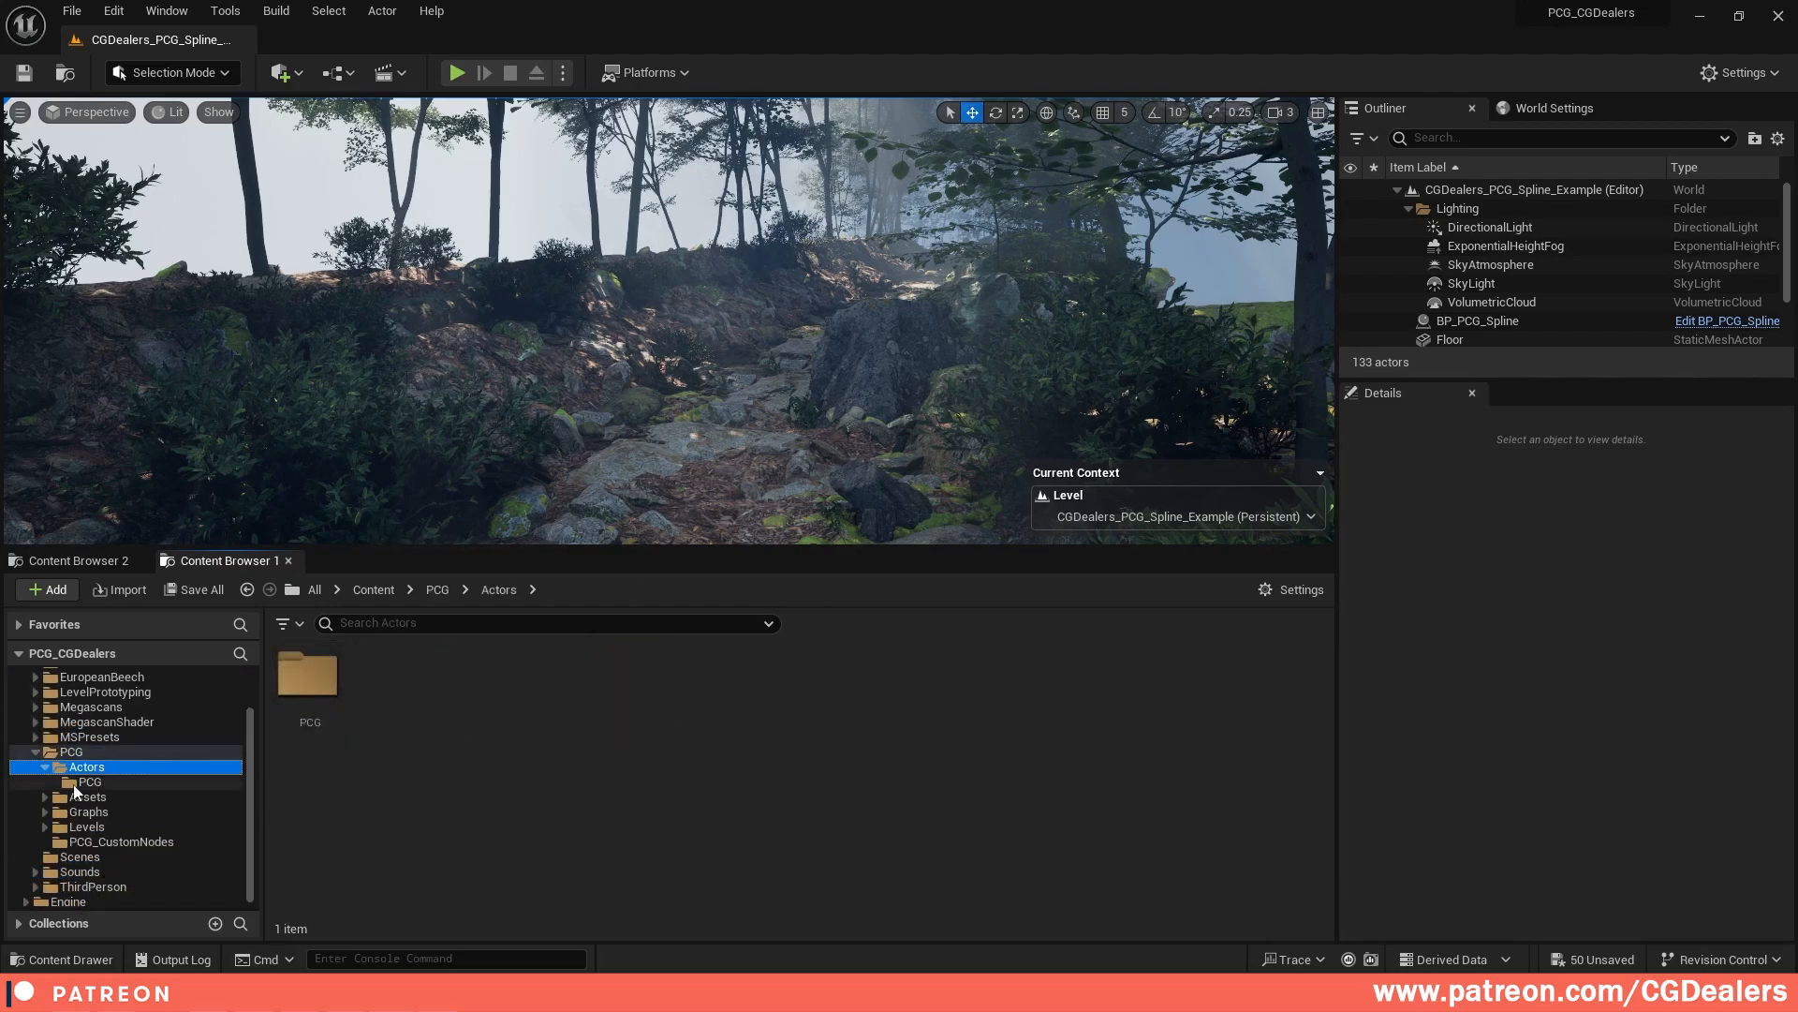
{"action": "left_click", "coordinate": [92, 782]}
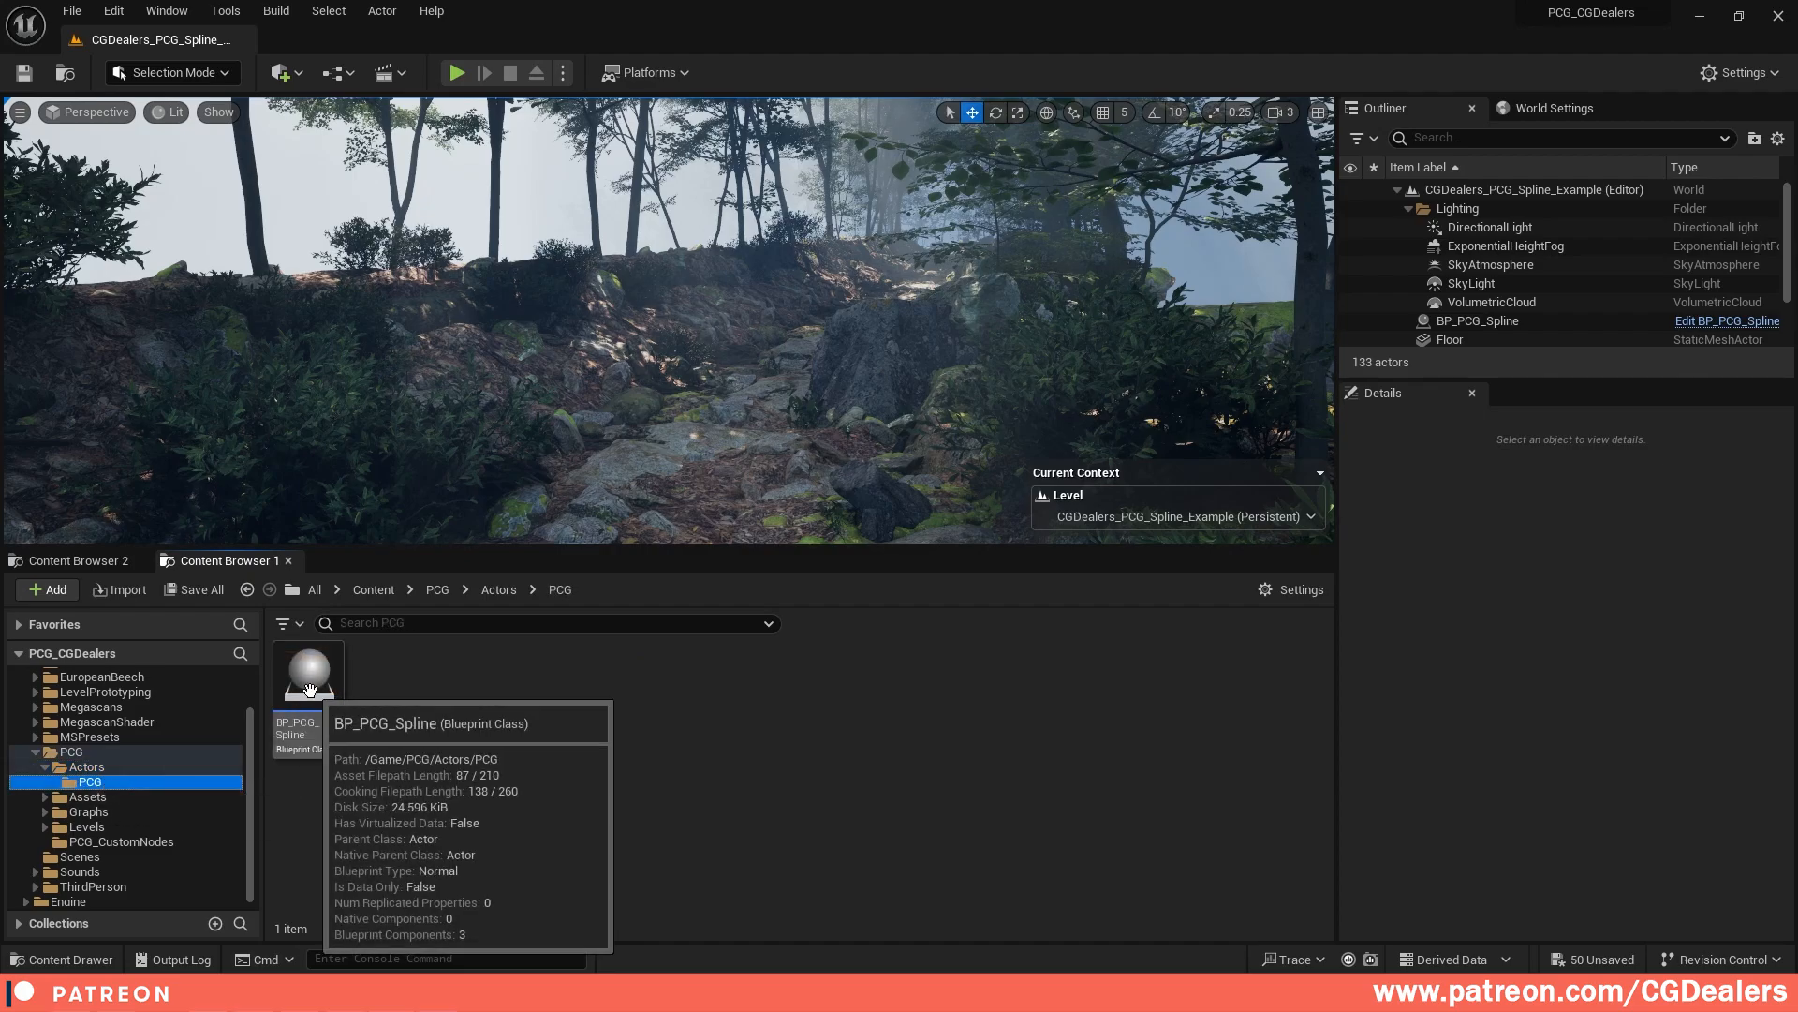
{"action": "left_click", "coordinate": [307, 726]}
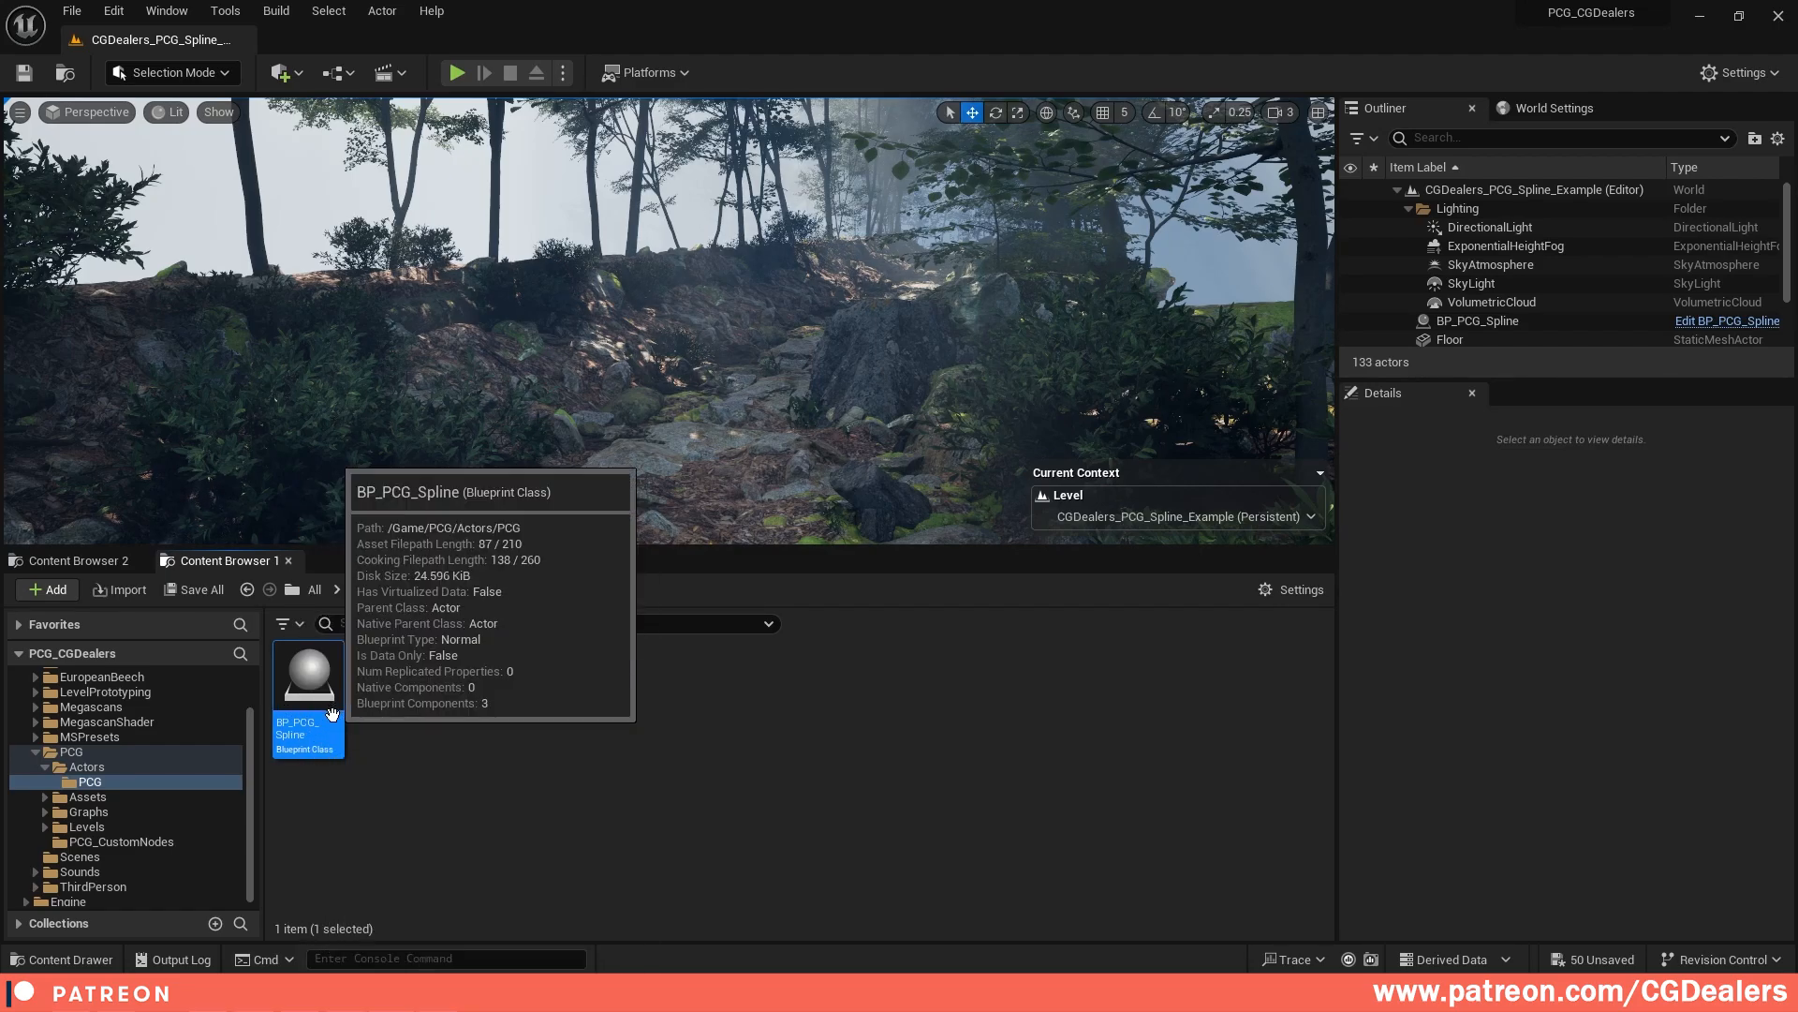
Step: Examine the TestMaterials and FloorGrid folders under PCG/Assets/Materials and view the grid floor in the level
{"action": "double_click", "coordinate": [82, 797]}
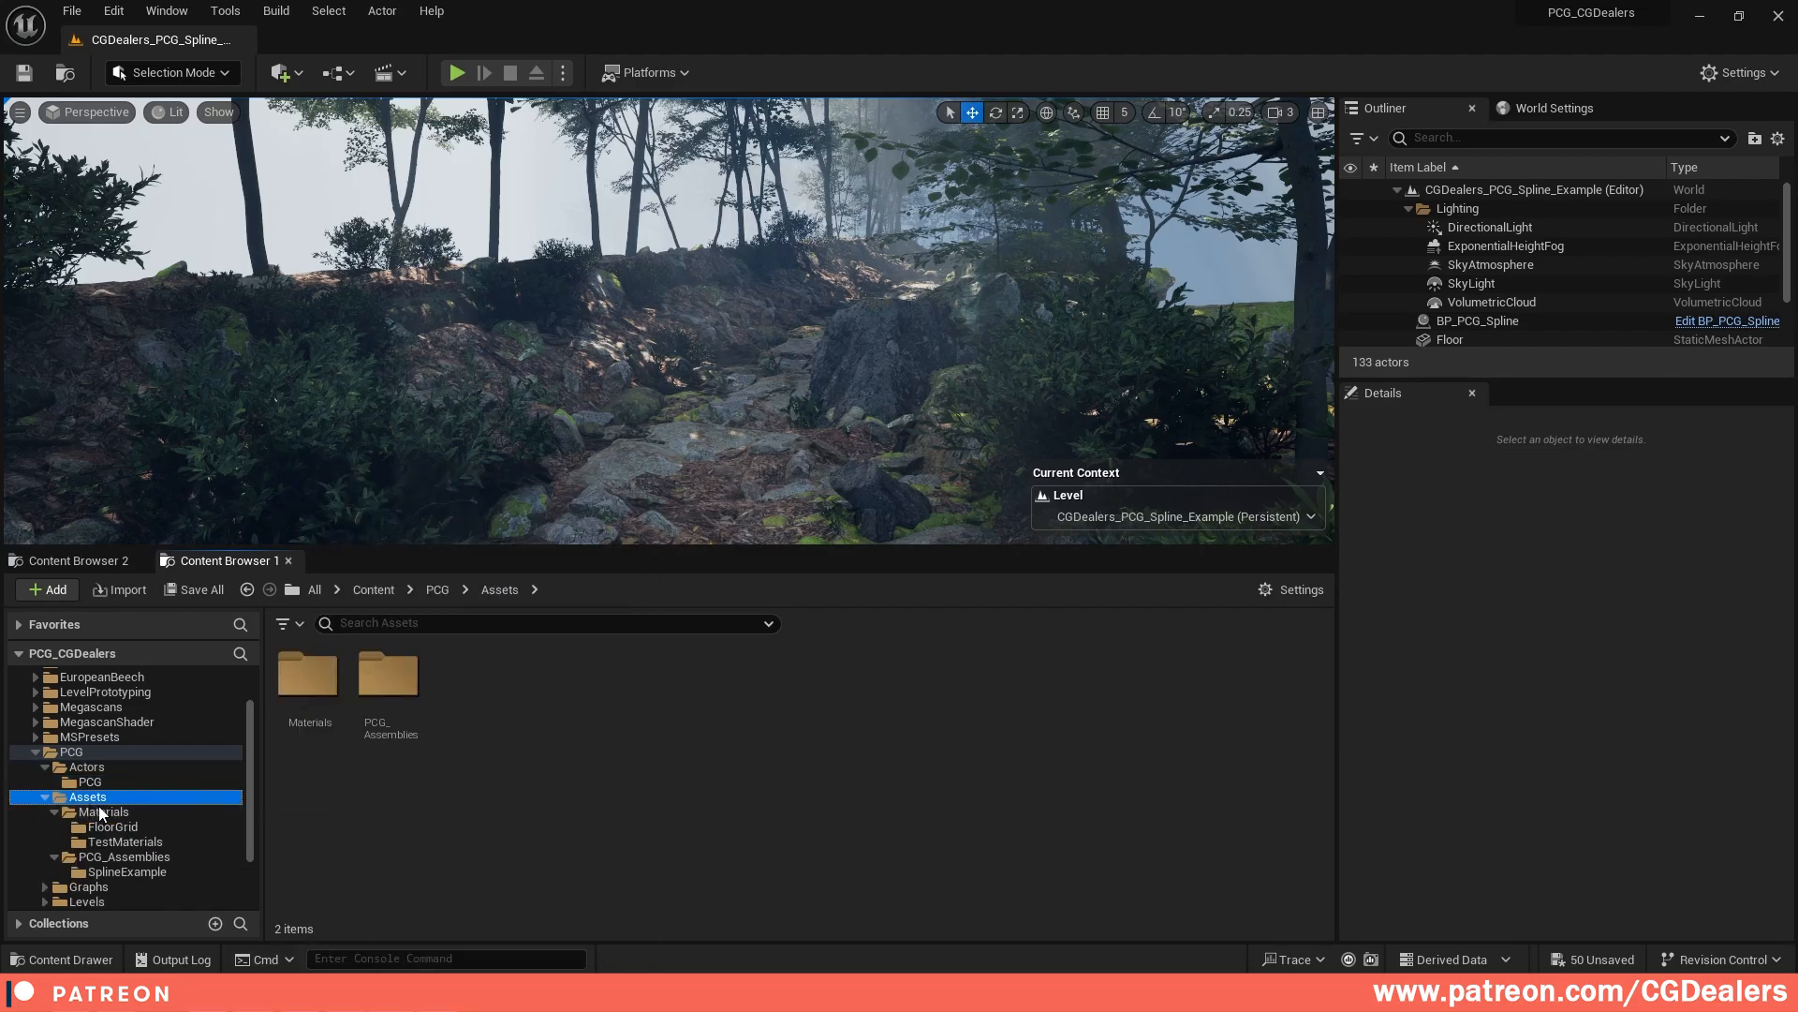
{"action": "left_click", "coordinate": [94, 811]}
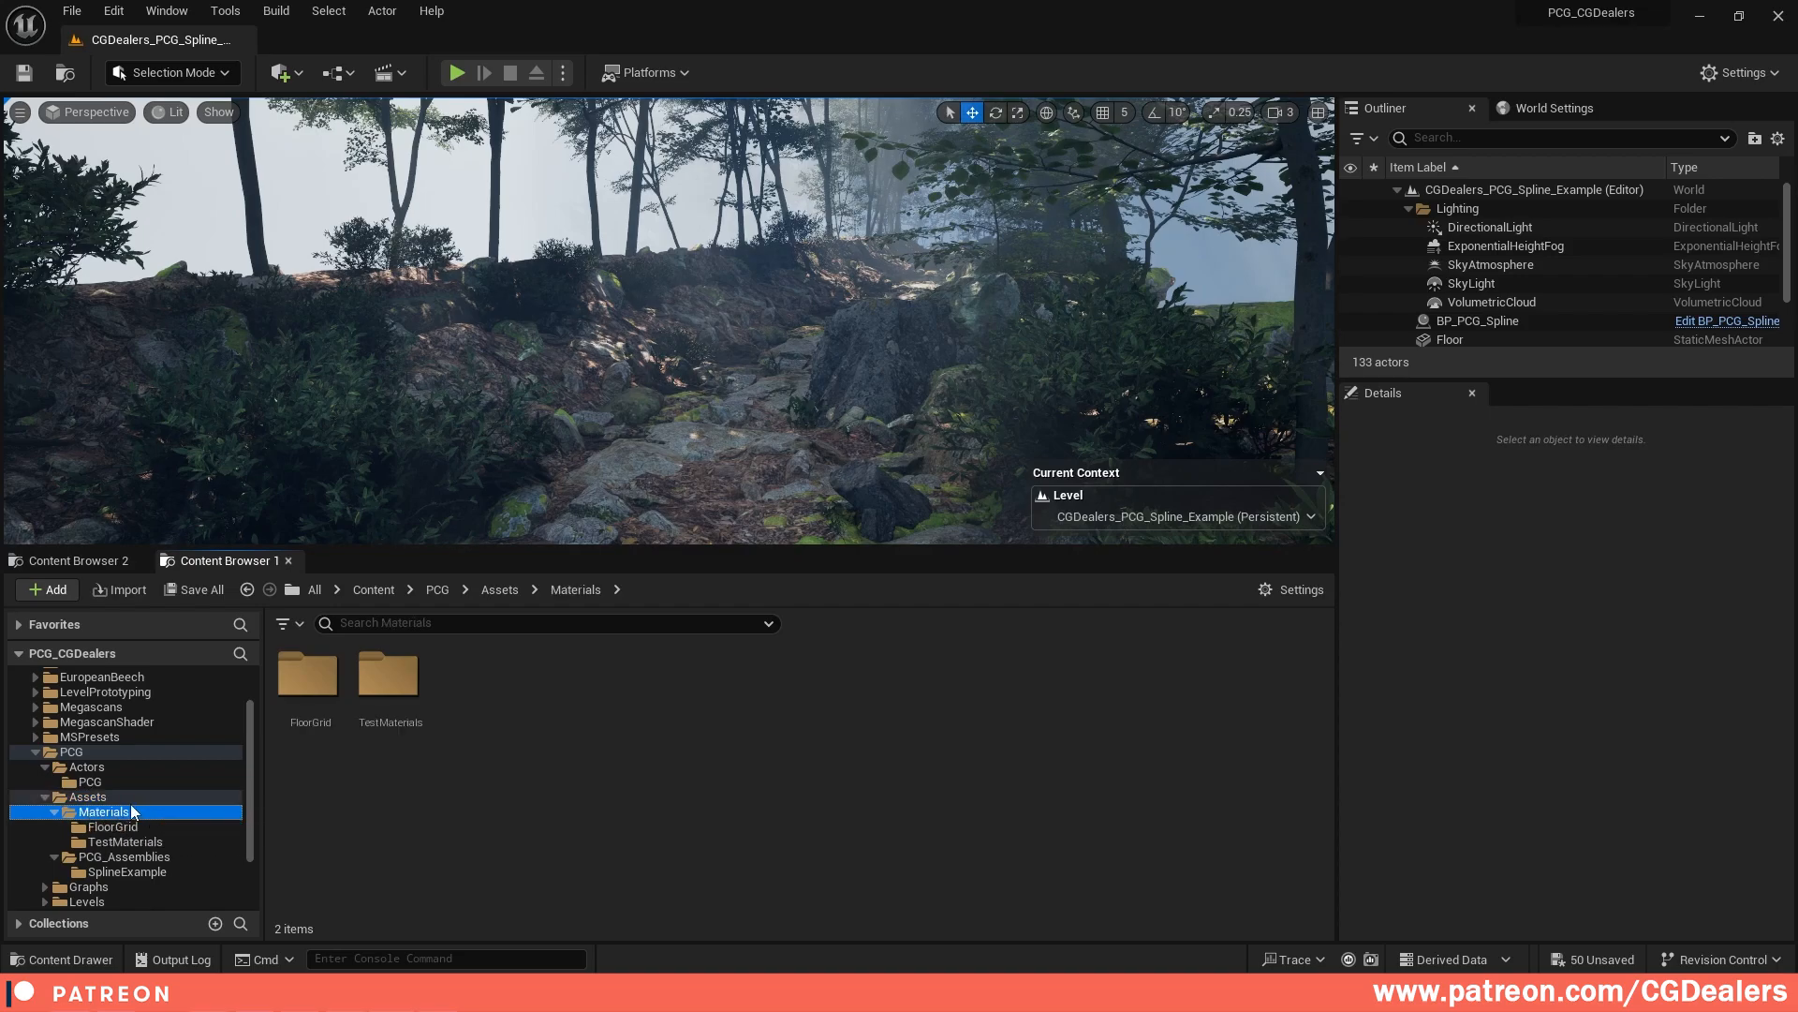
{"action": "left_click", "coordinate": [140, 842]}
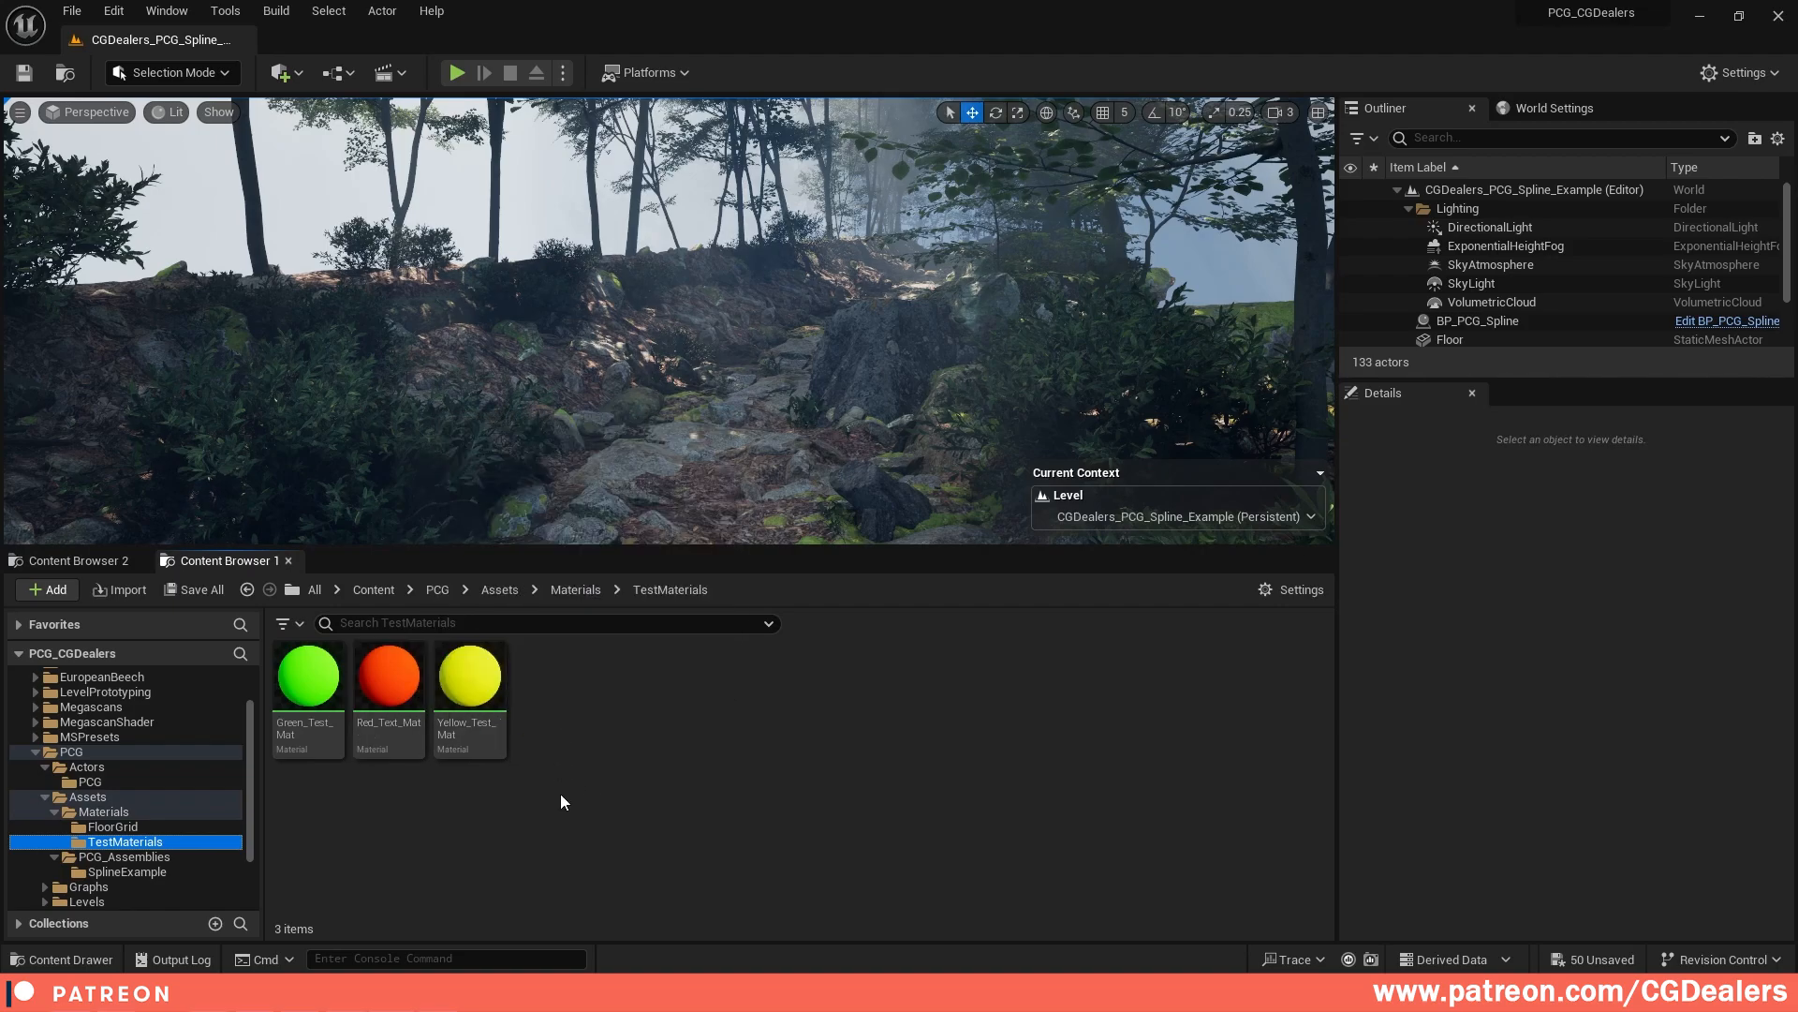
{"action": "left_click", "coordinate": [113, 827]}
{"action": "right_click_drag", "start_coordinate": [604, 347], "coordinate": [834, 408]}
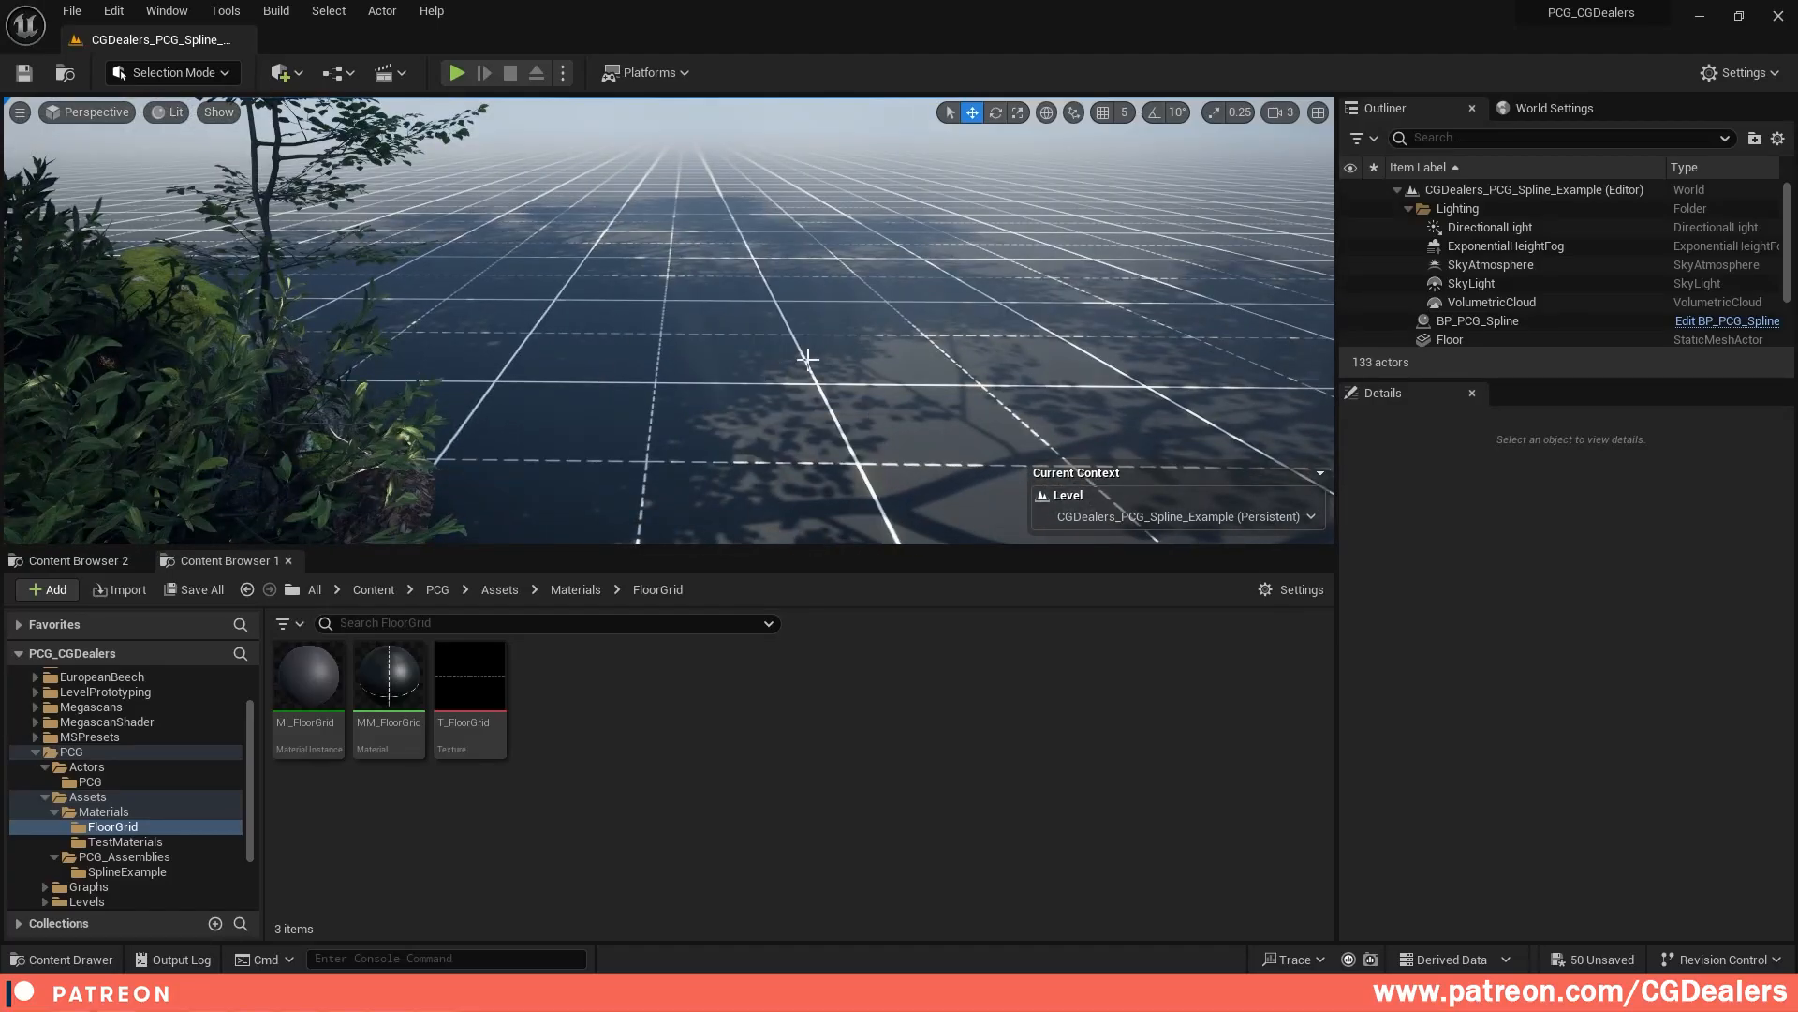
Step: Inspect the PCG Graphs and Levels/Examples folders and the PCG_CopyPointsWithHierarchy and PCG_PostCopyPoints custom nodes
{"action": "double_click", "coordinate": [75, 798]}
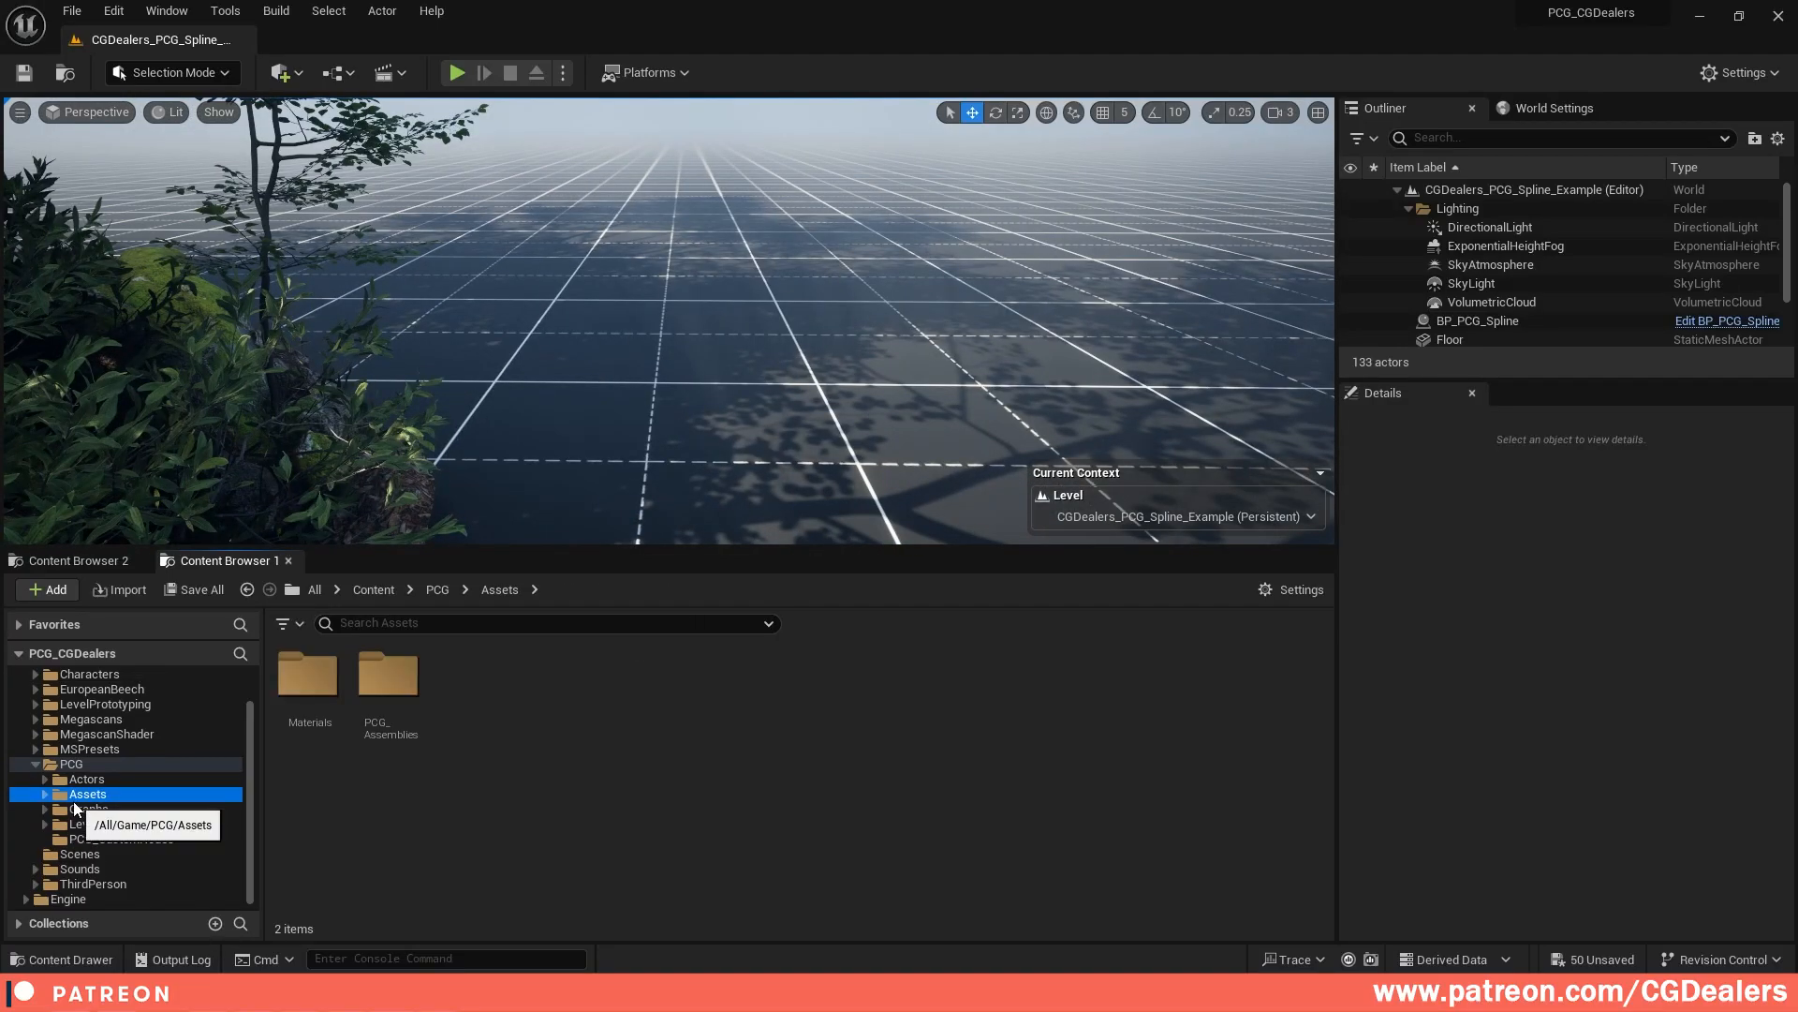
{"action": "double_click", "coordinate": [74, 810]}
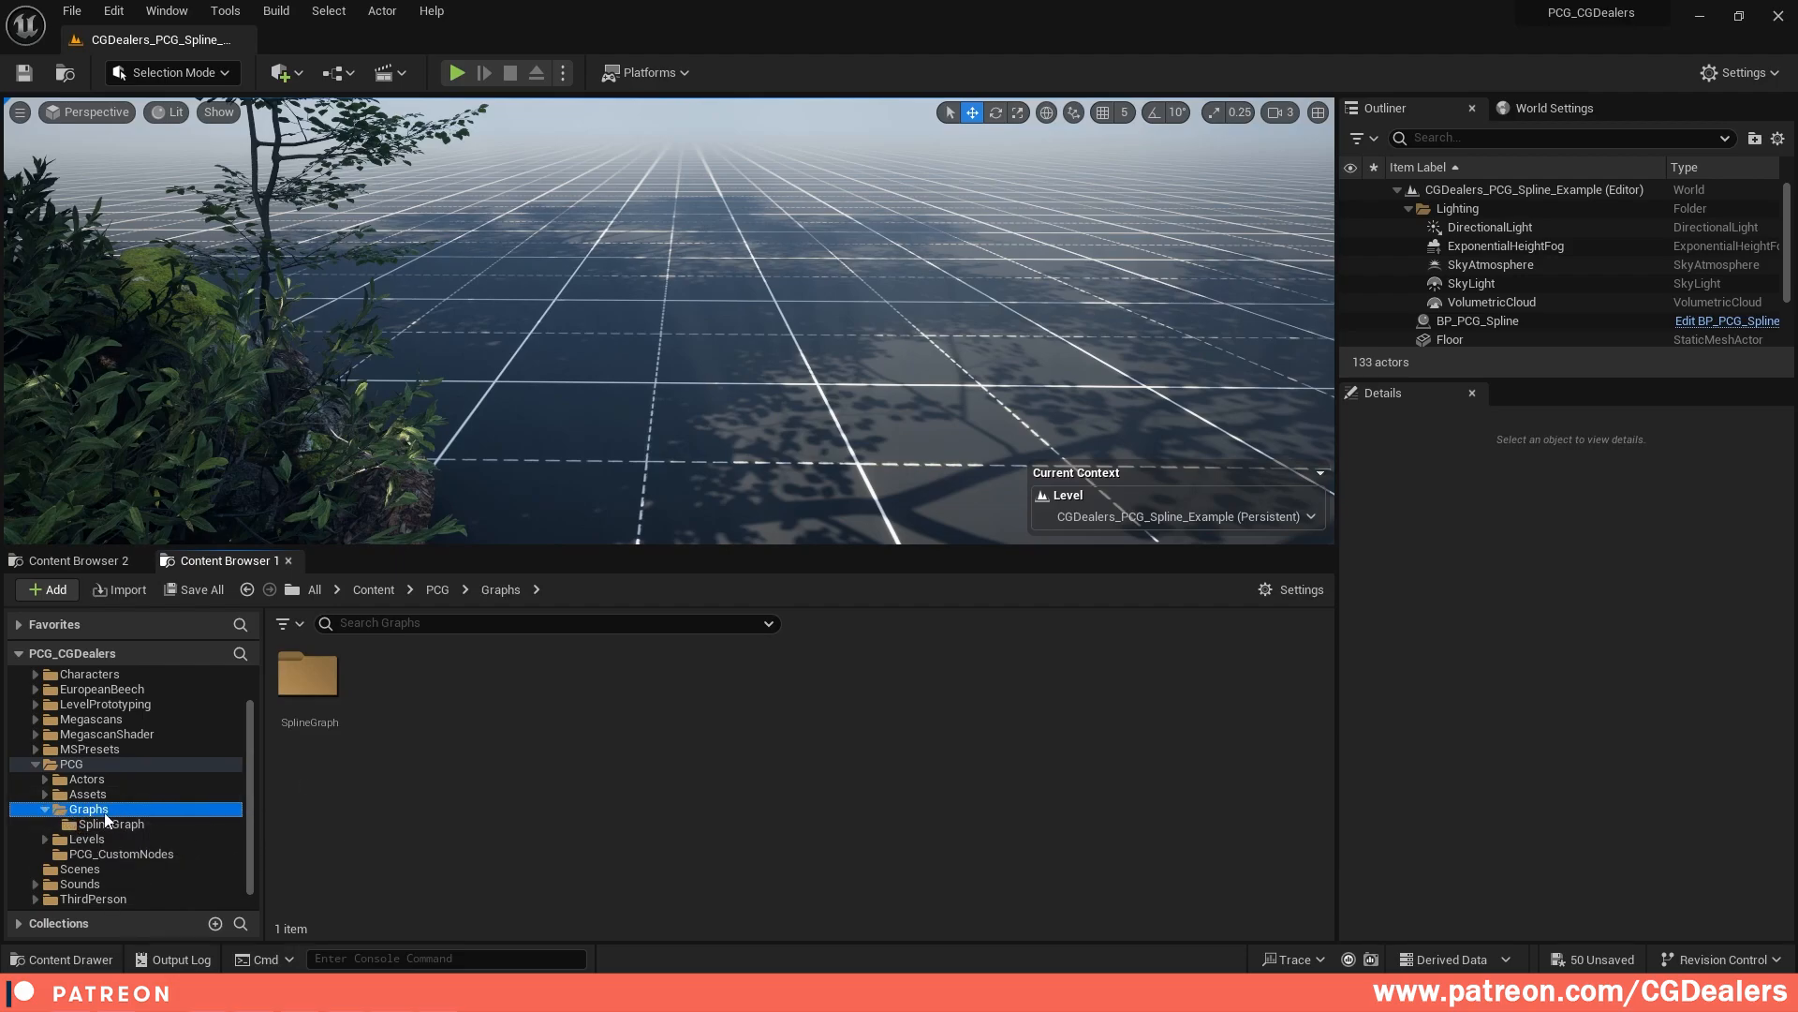
{"action": "right_click", "coordinate": [302, 784]}
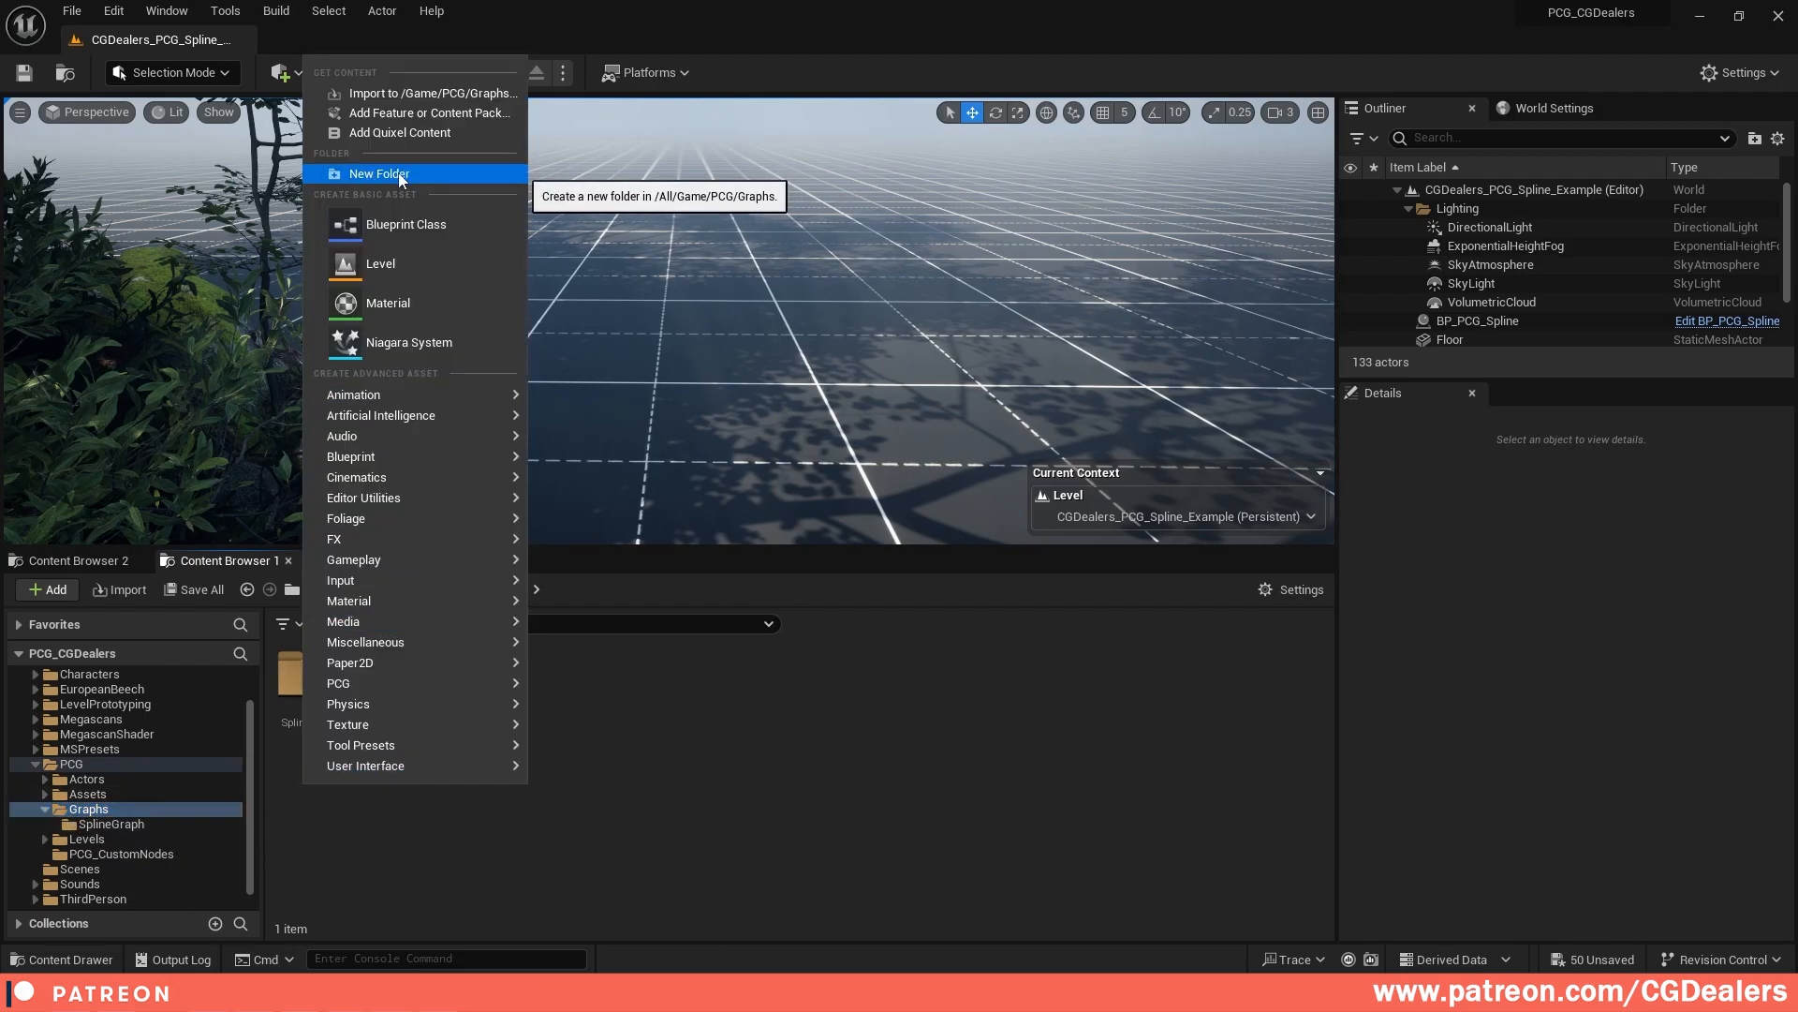
{"action": "left_click", "coordinate": [697, 776]}
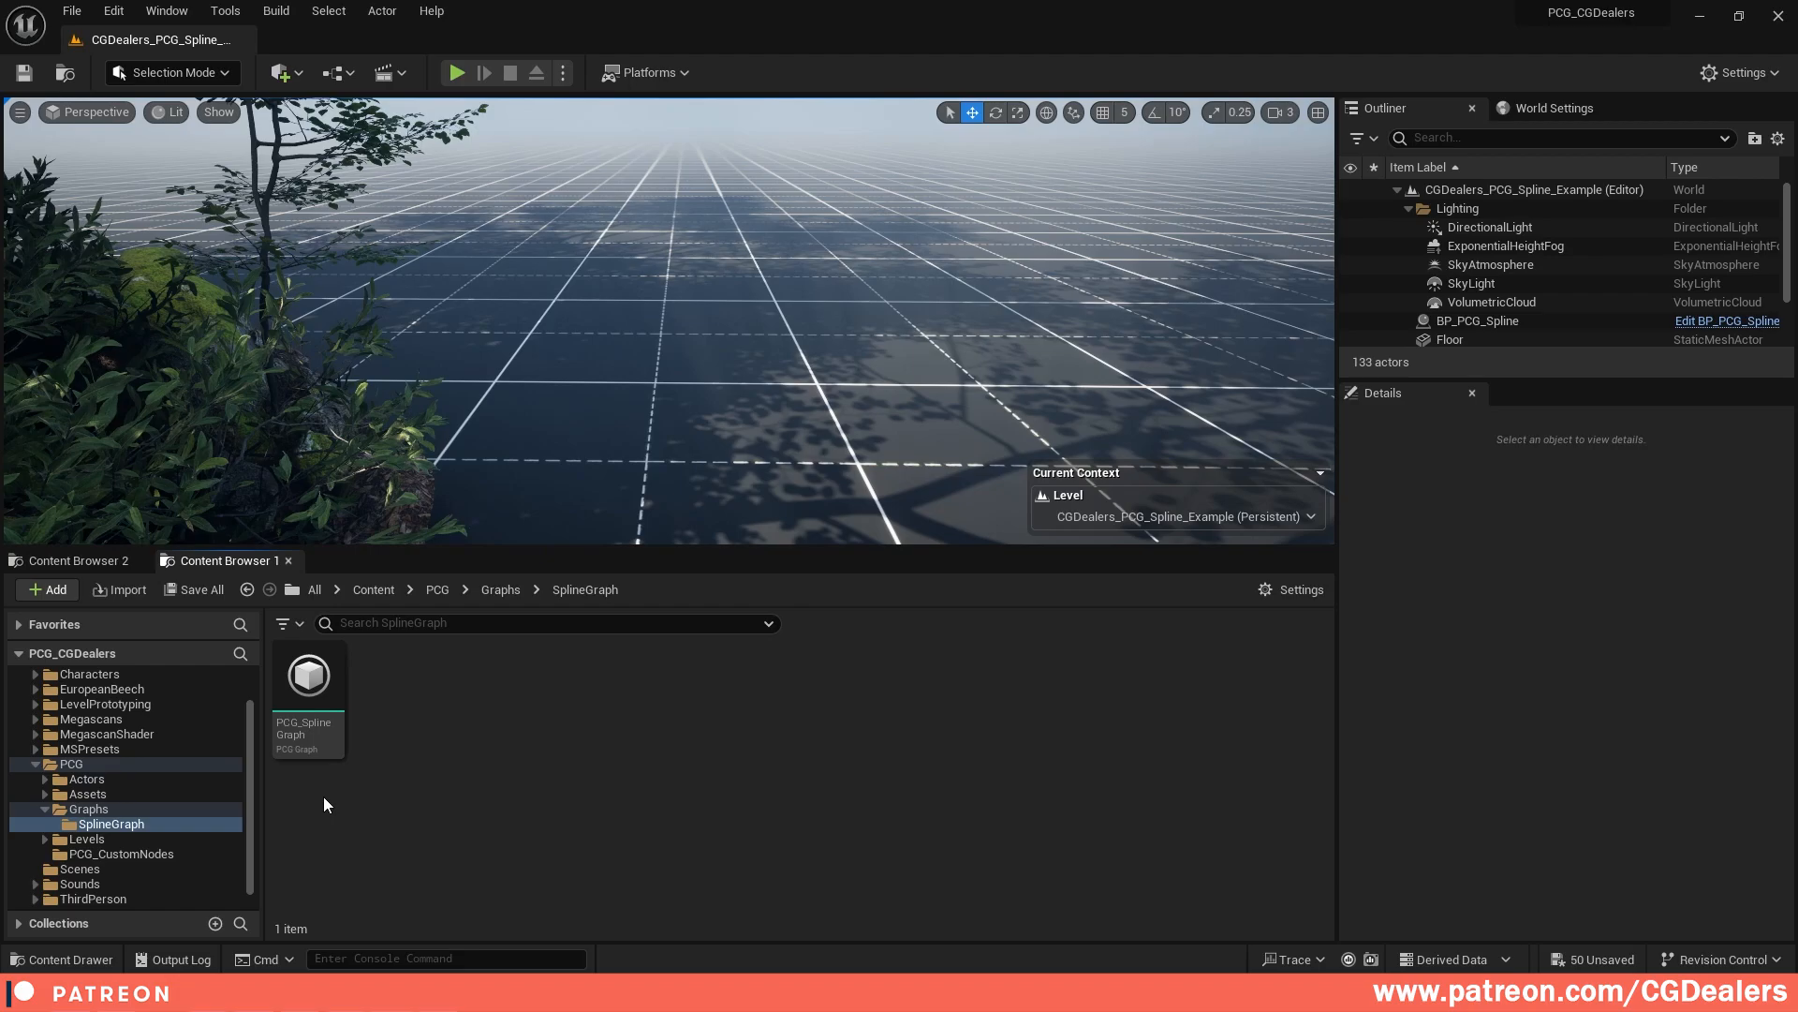
{"action": "double_click", "coordinate": [103, 813]}
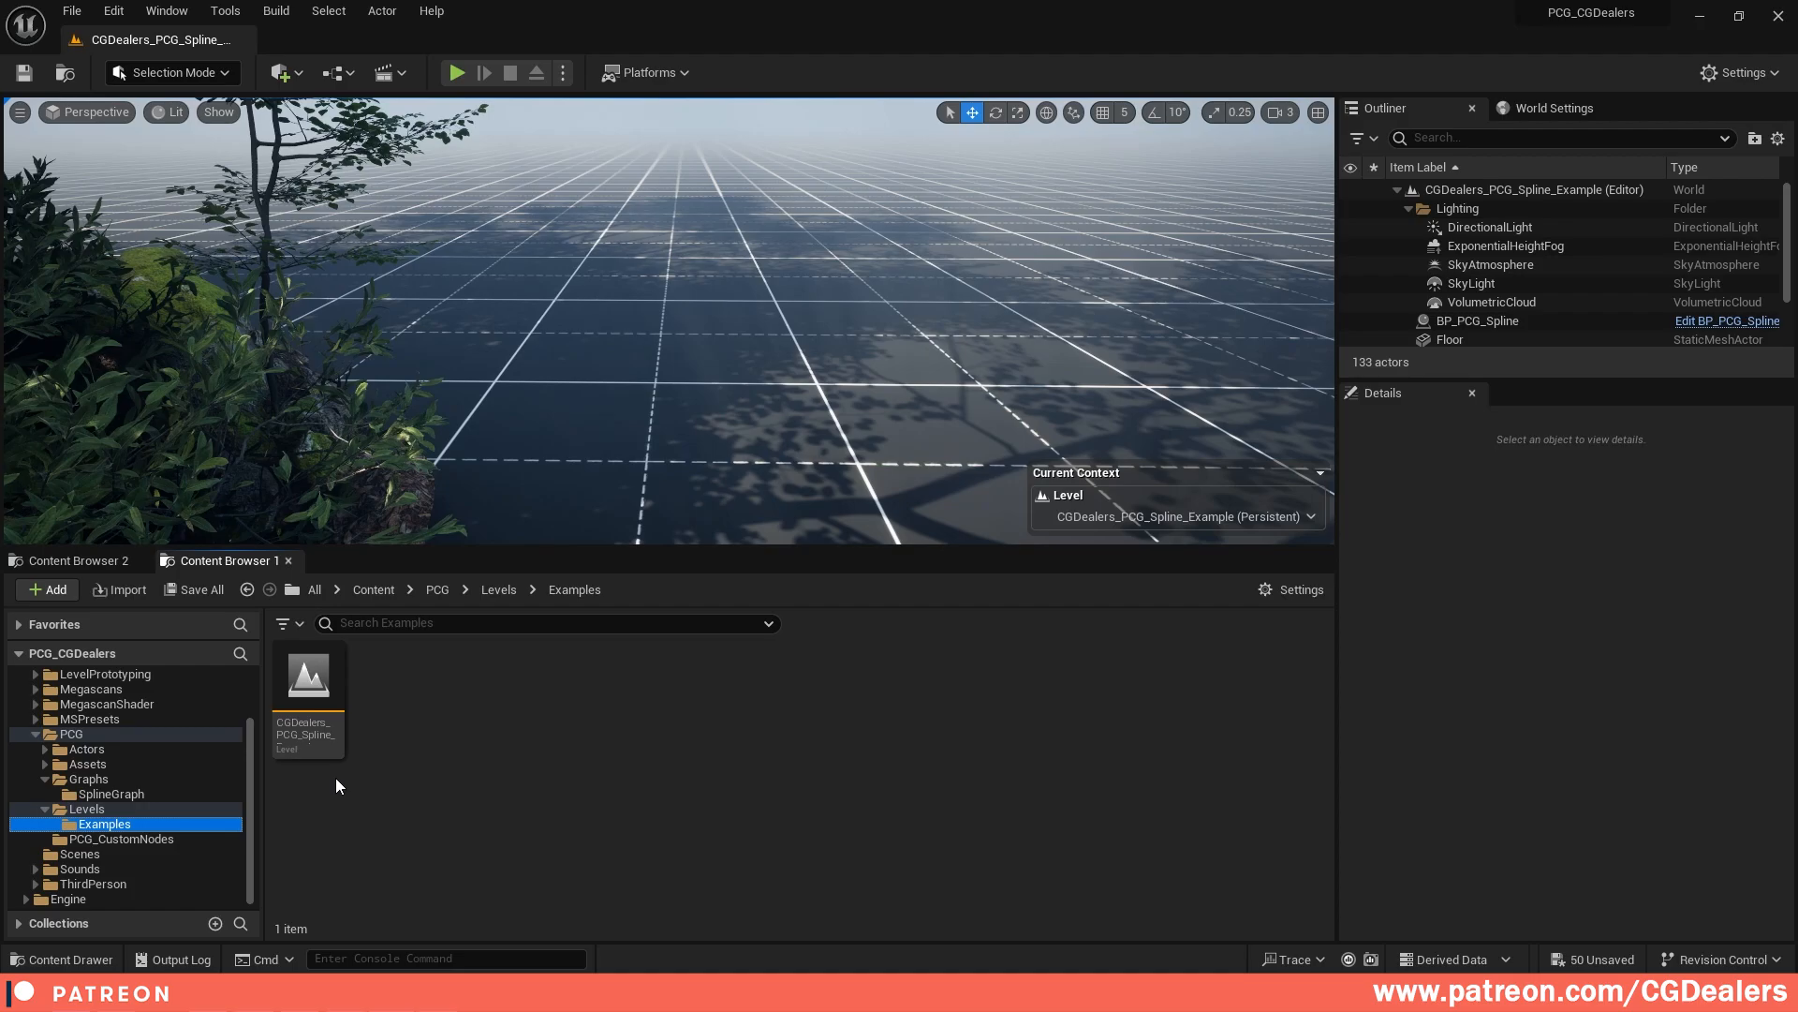
{"action": "key", "text": "Down"}
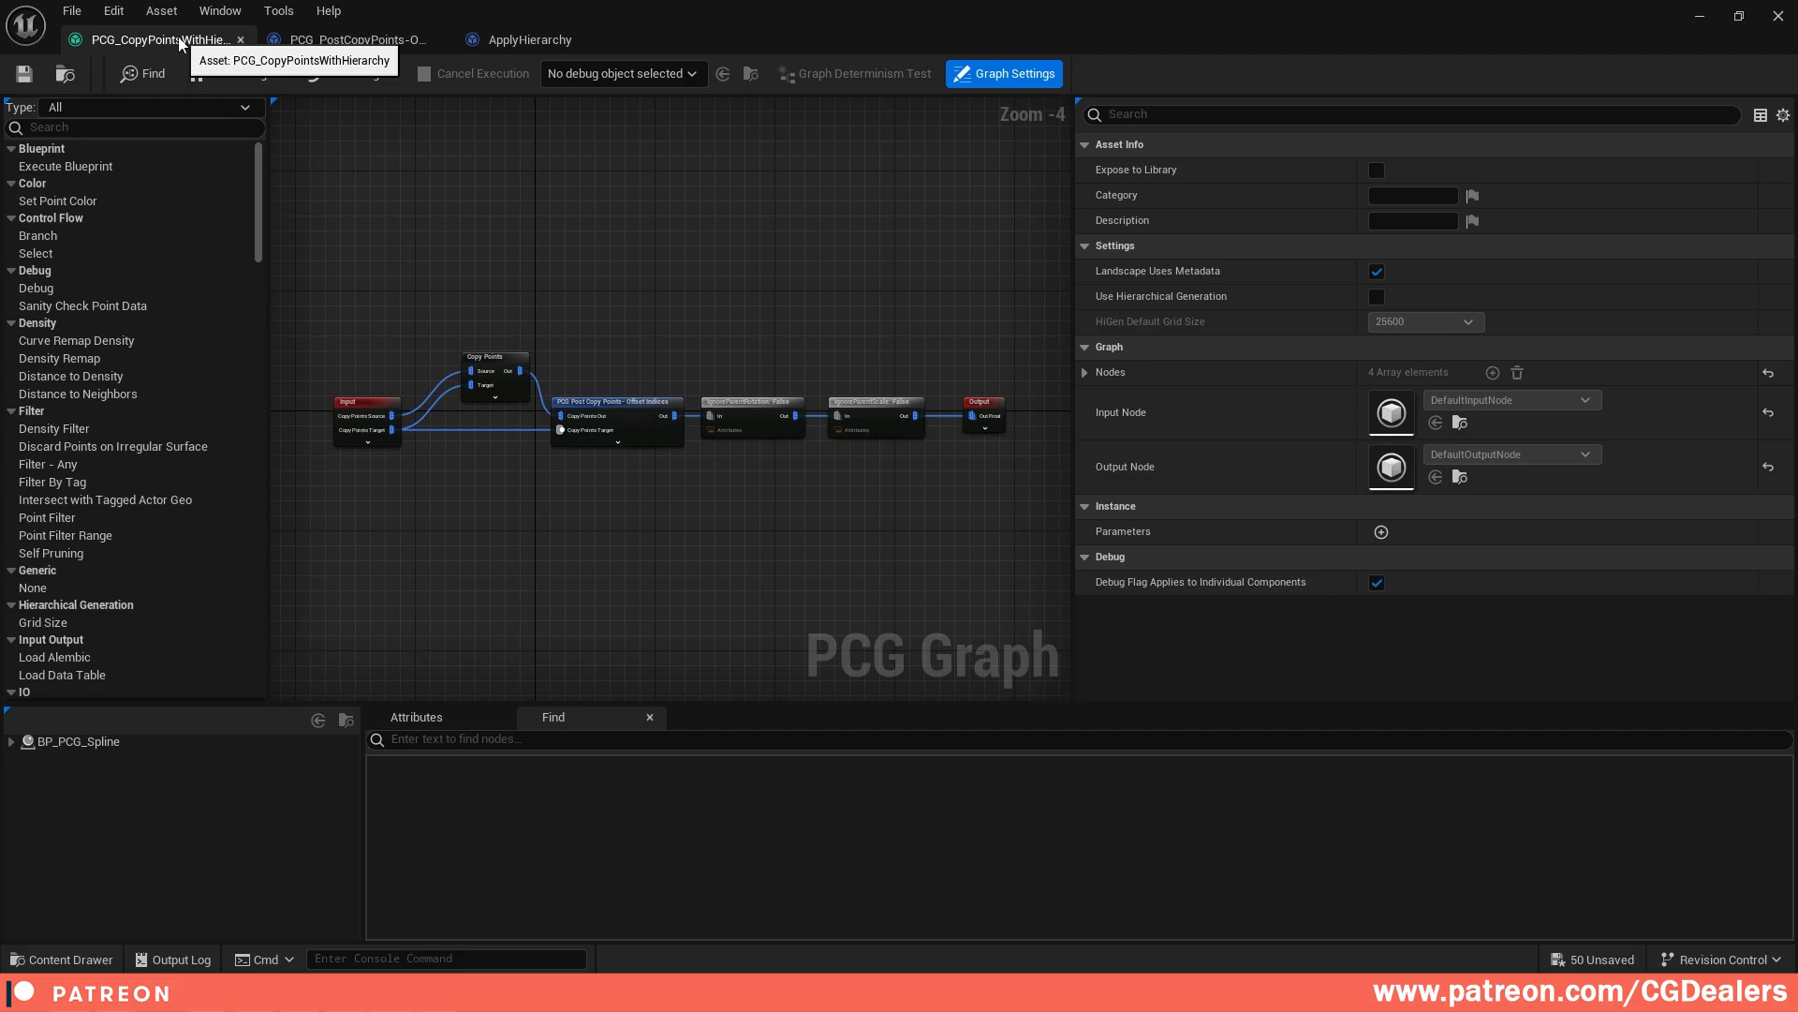
{"action": "left_click", "coordinate": [369, 40]}
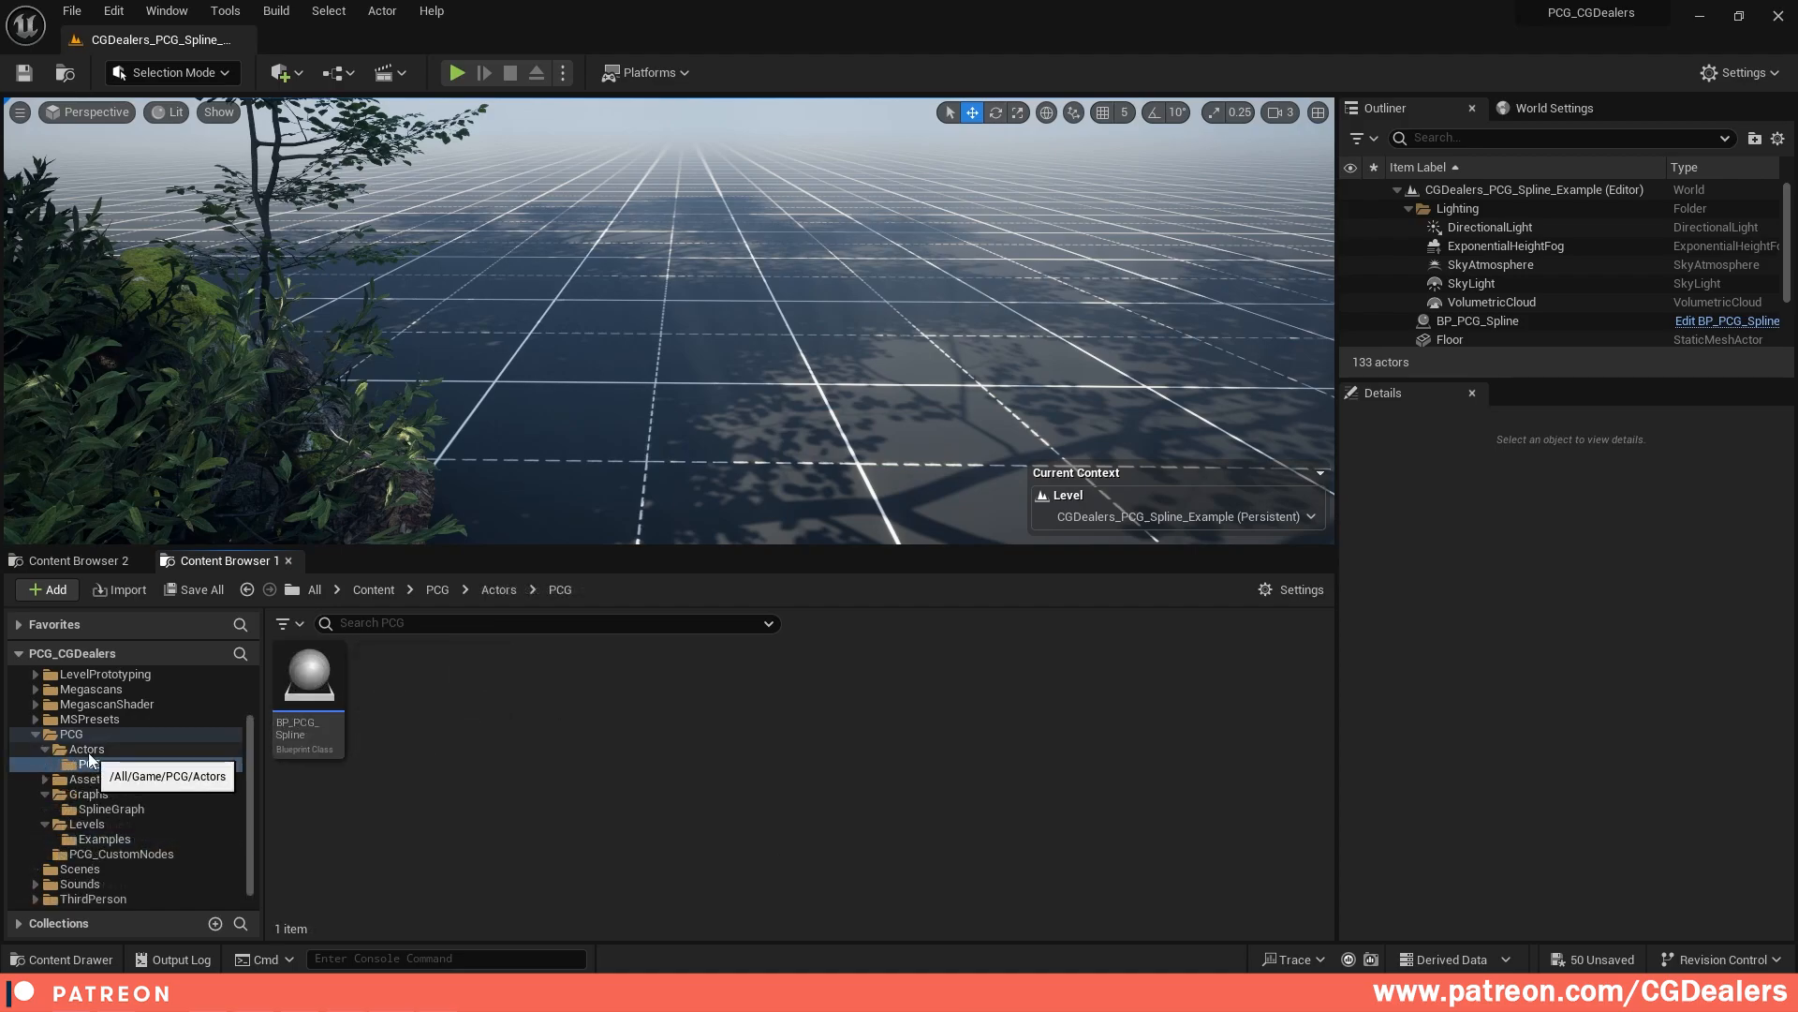
Step: Create a Blueprint Class with Actor as parent in the Actors/PCG folder and name it BP_PCG_Spline_1
{"action": "right_click_drag", "start_coordinate": [543, 412], "coordinate": [300, 427]}
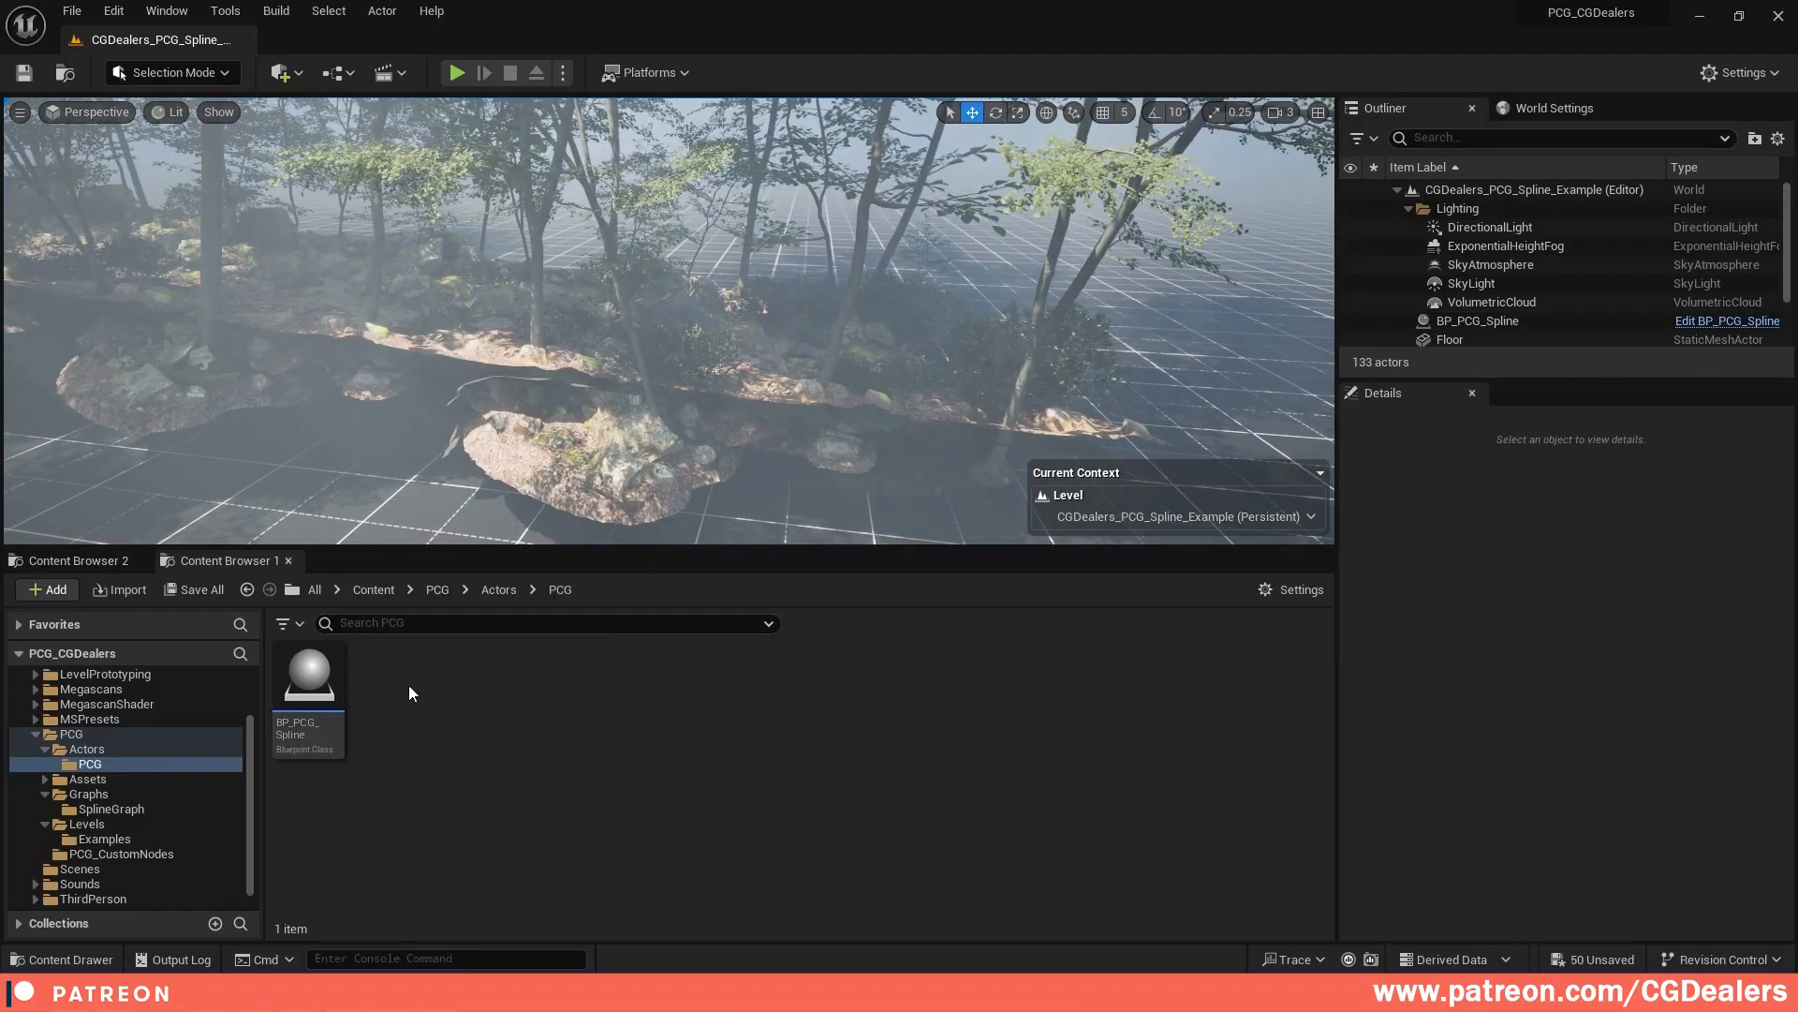
{"action": "right_click_drag", "start_coordinate": [693, 421], "coordinate": [918, 417]}
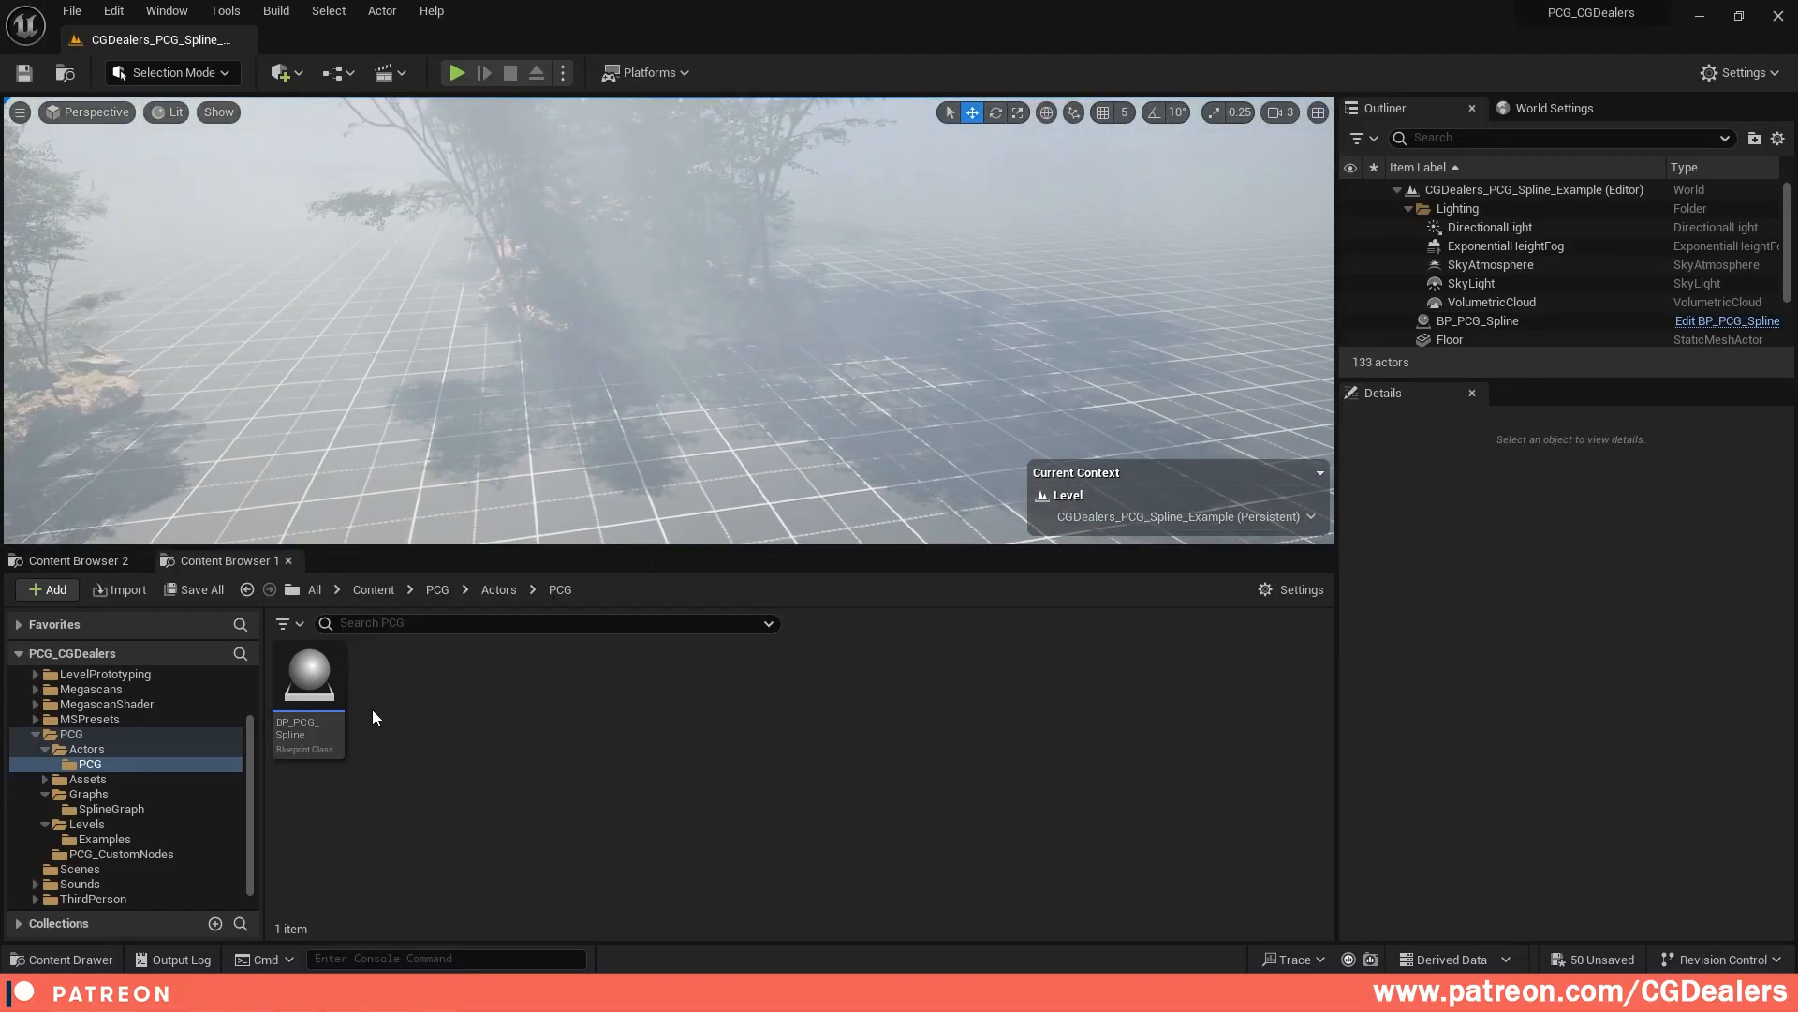
{"action": "right_click", "coordinate": [466, 713]}
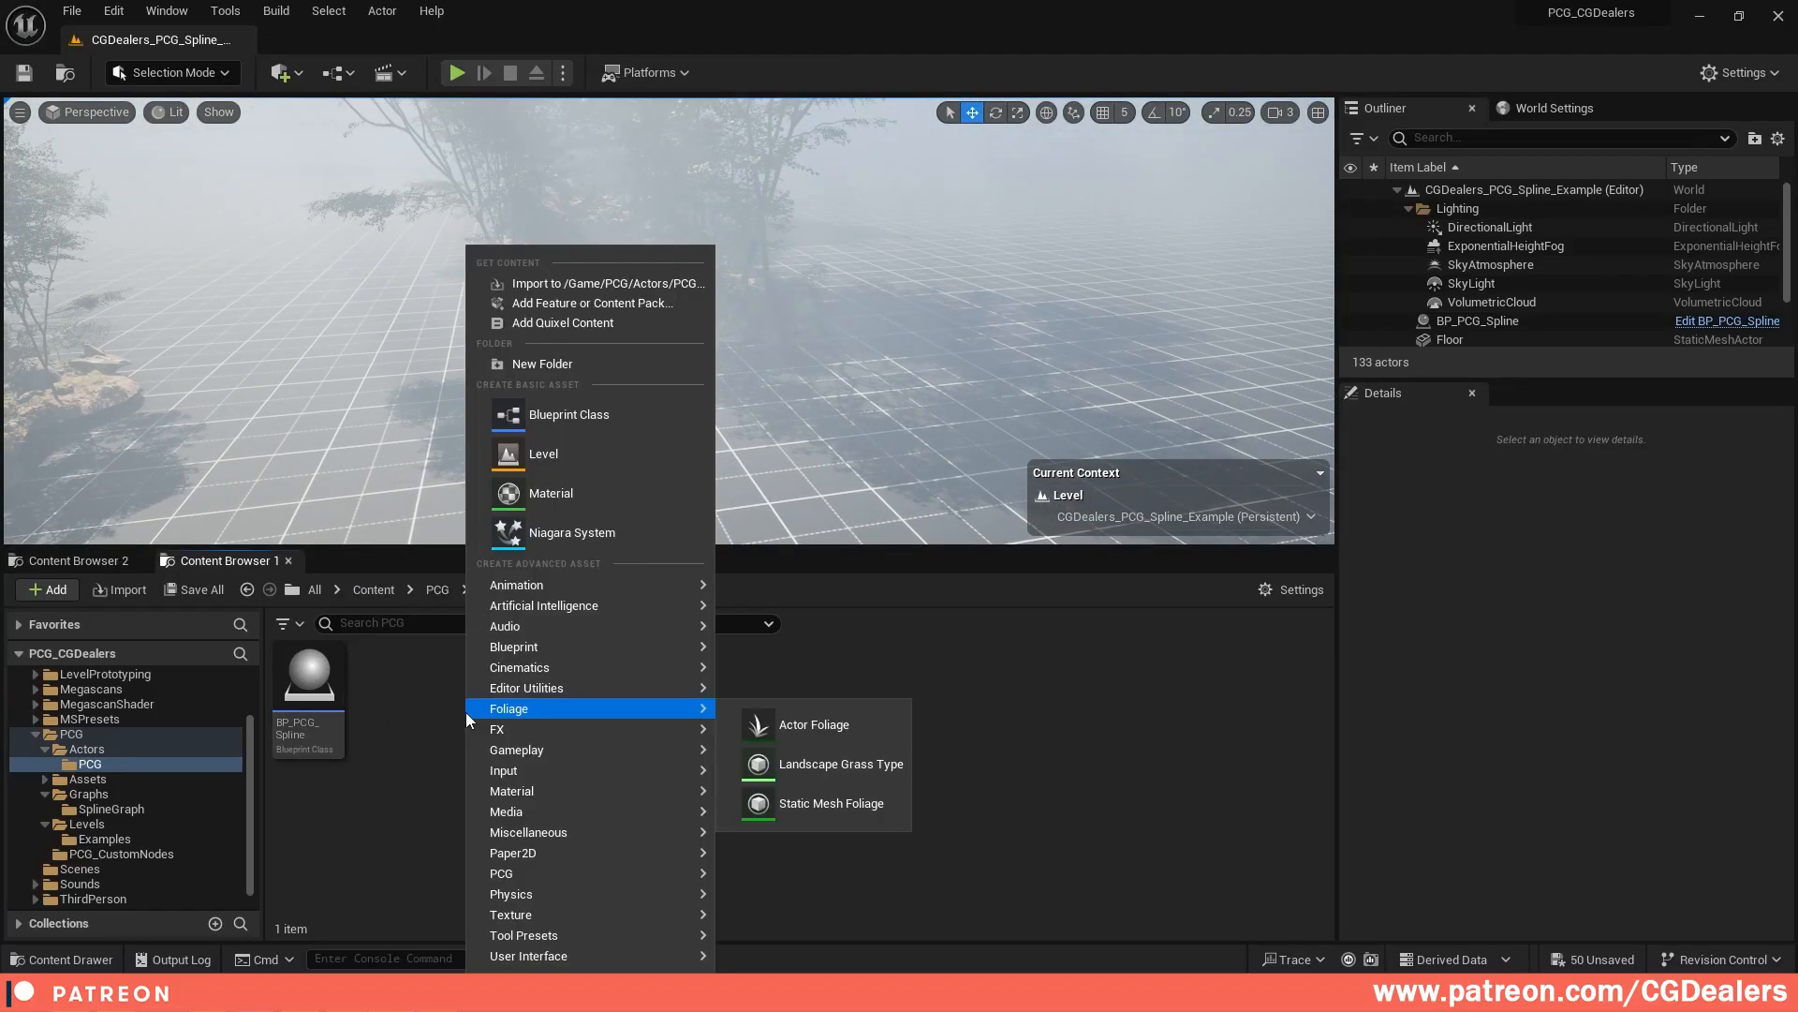
{"action": "left_click", "coordinate": [587, 415]}
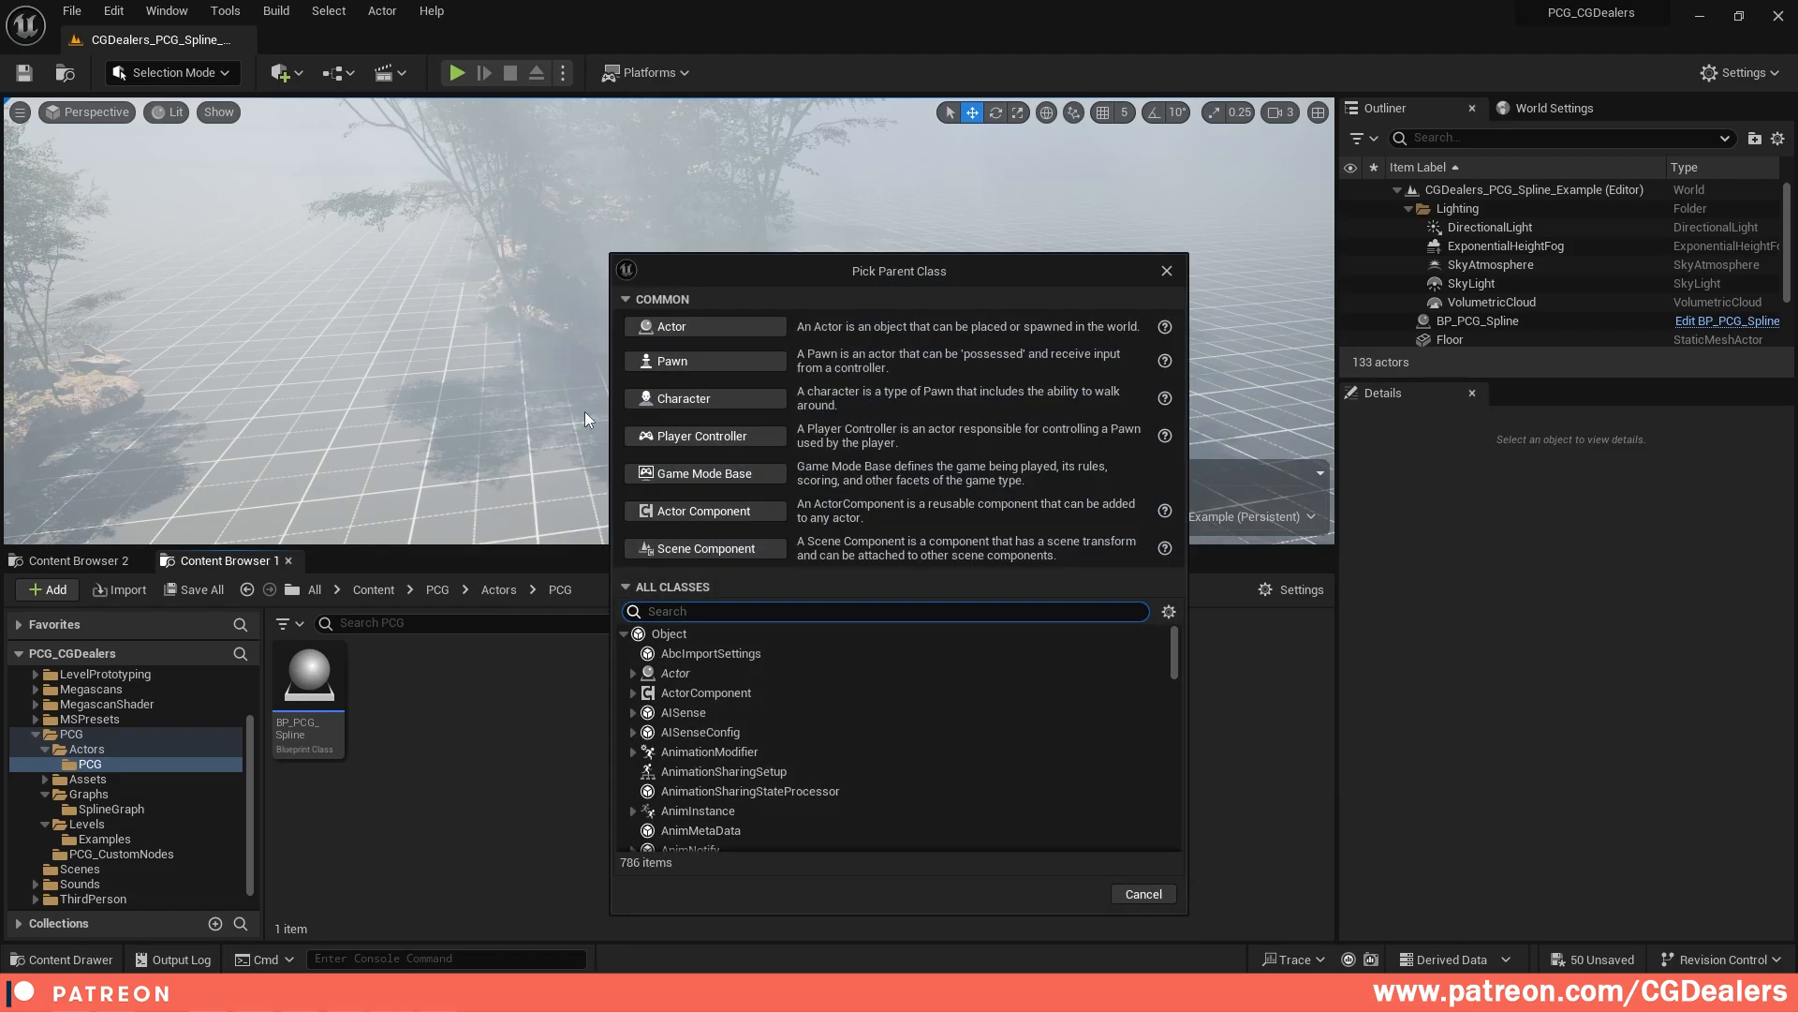
{"action": "left_click", "coordinate": [718, 328]}
{"action": "key", "text": "BackSpace"}
{"action": "type", "text": "BP_"}
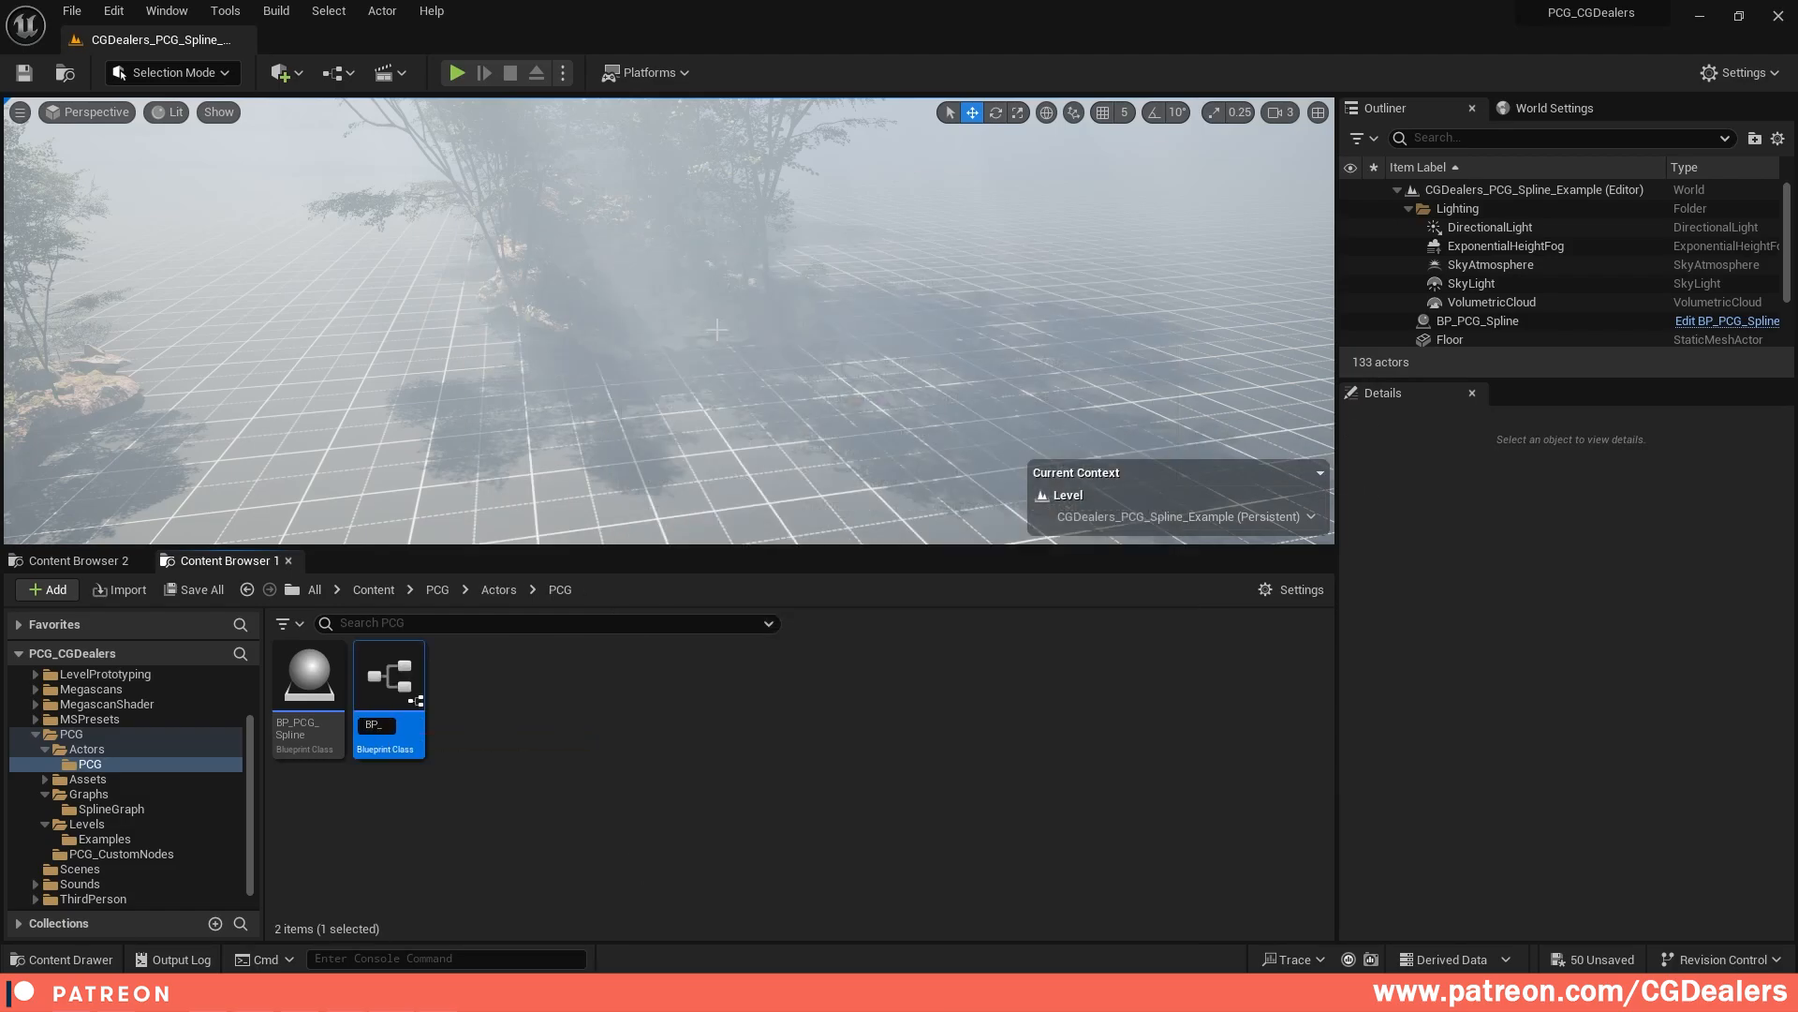
{"action": "type", "text": "PCG_Spline_1"}
{"action": "key", "text": "Return"}
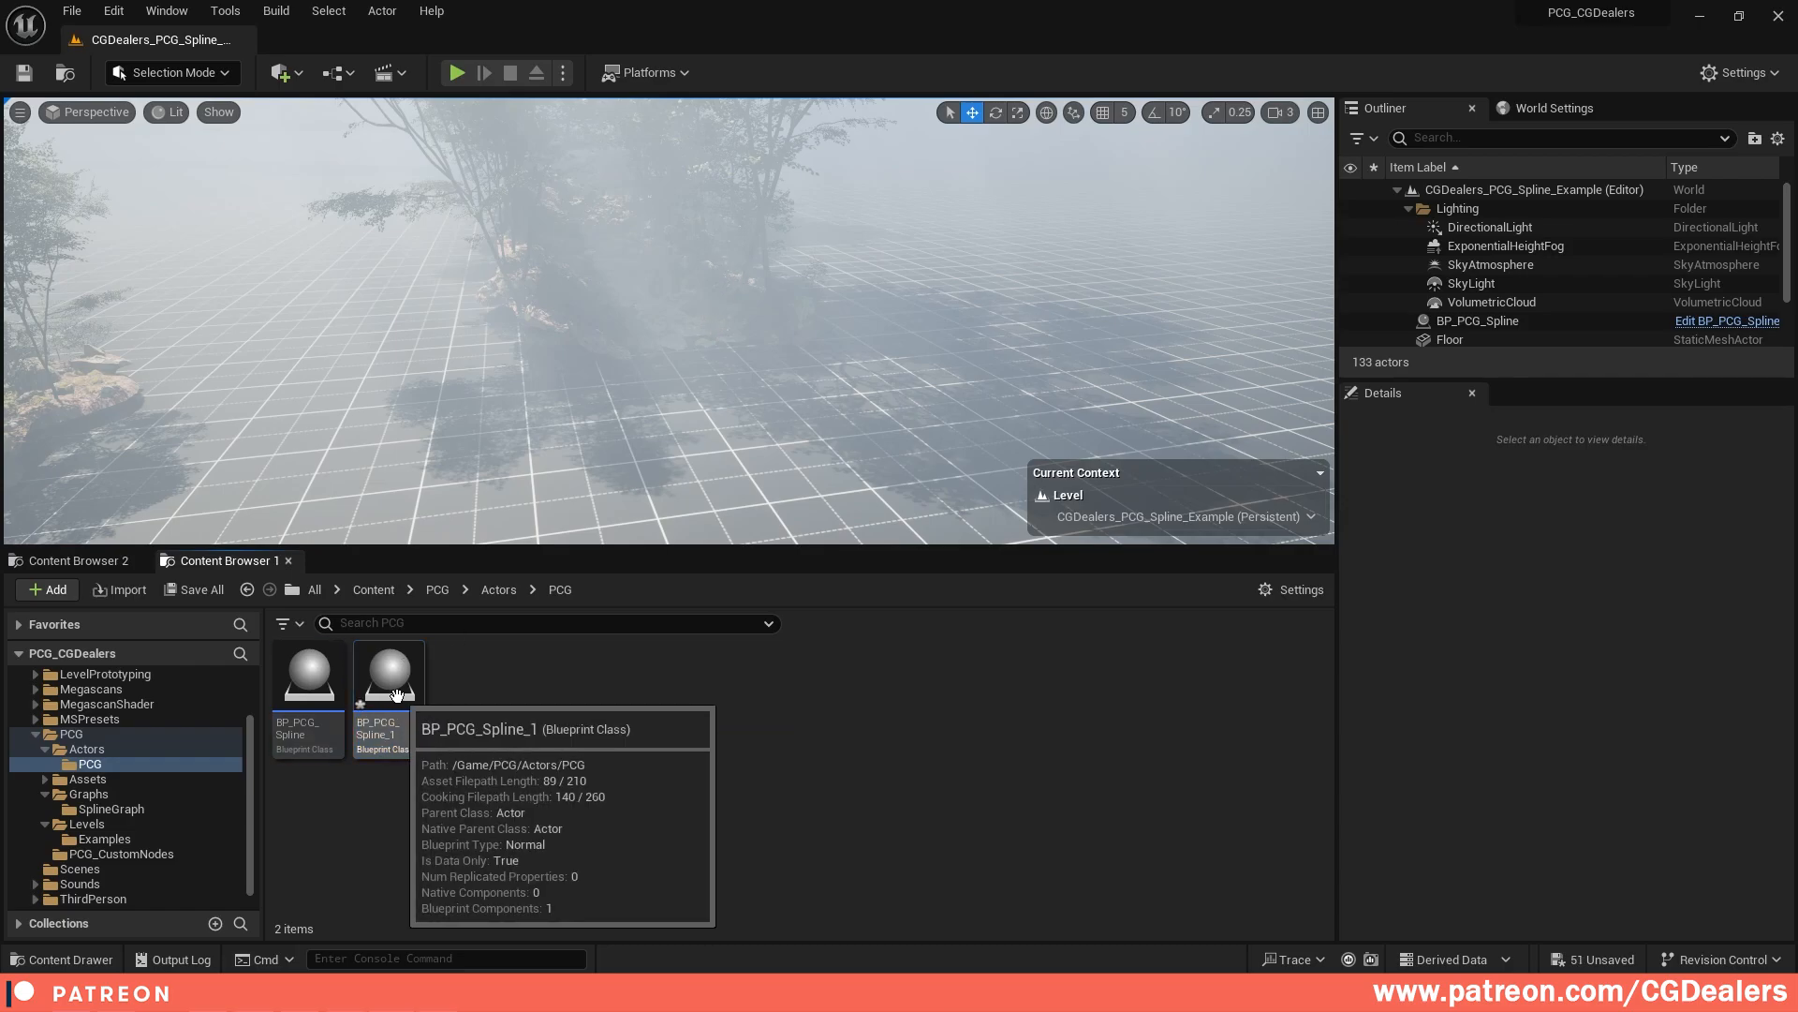
Step: Open BP_PCG_Spline_1, add a Spline component and set the component's category to Actor
{"action": "double_click", "coordinate": [397, 695]}
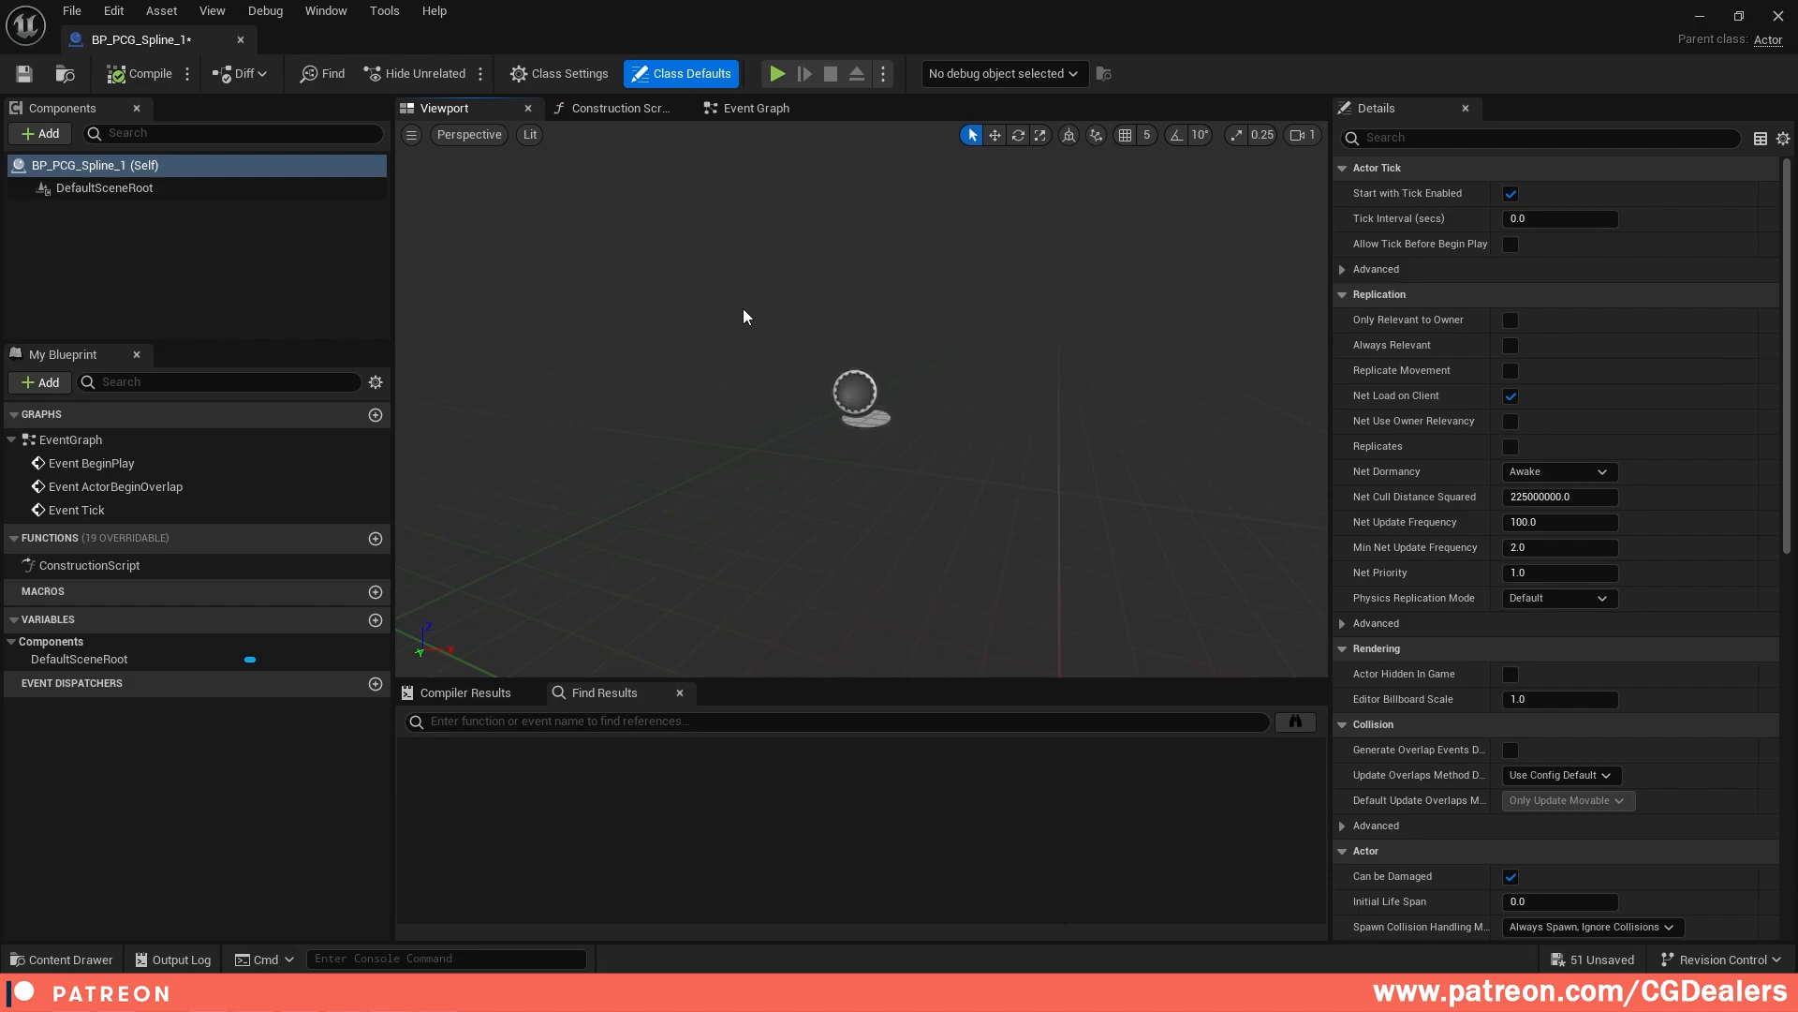
{"action": "left_click", "coordinate": [60, 133]}
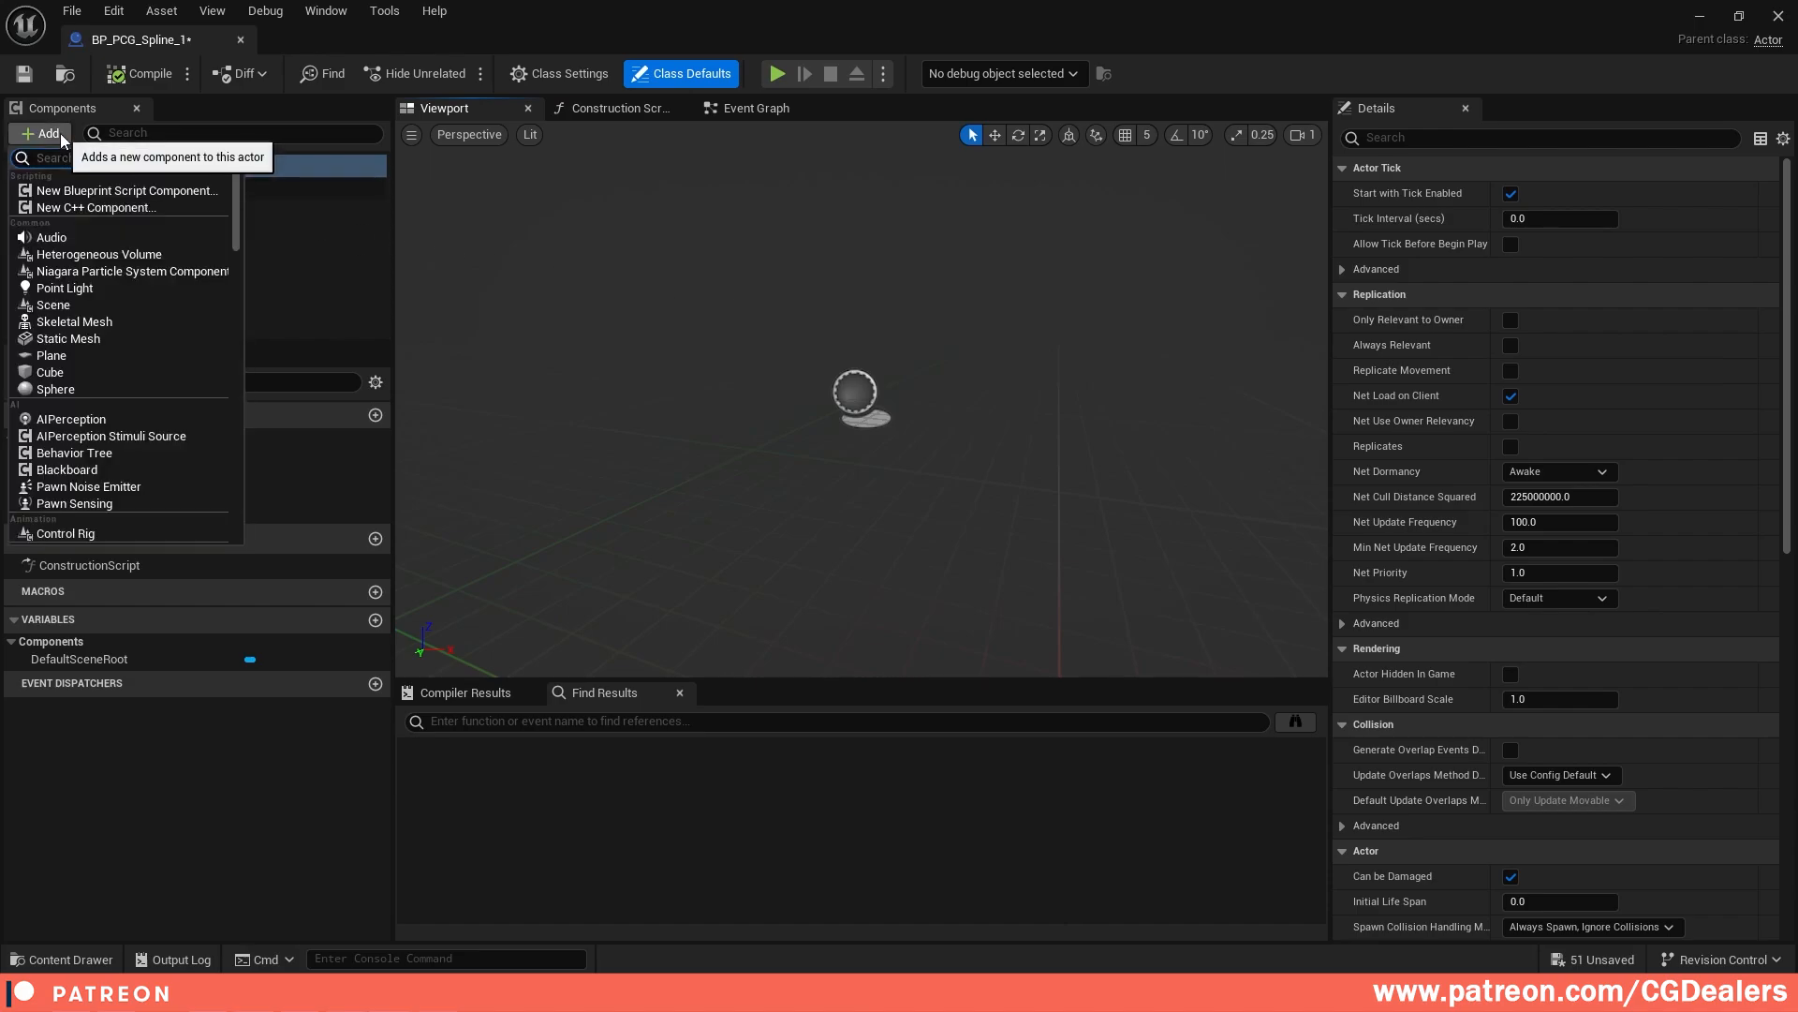
{"action": "type", "text": "spline"}
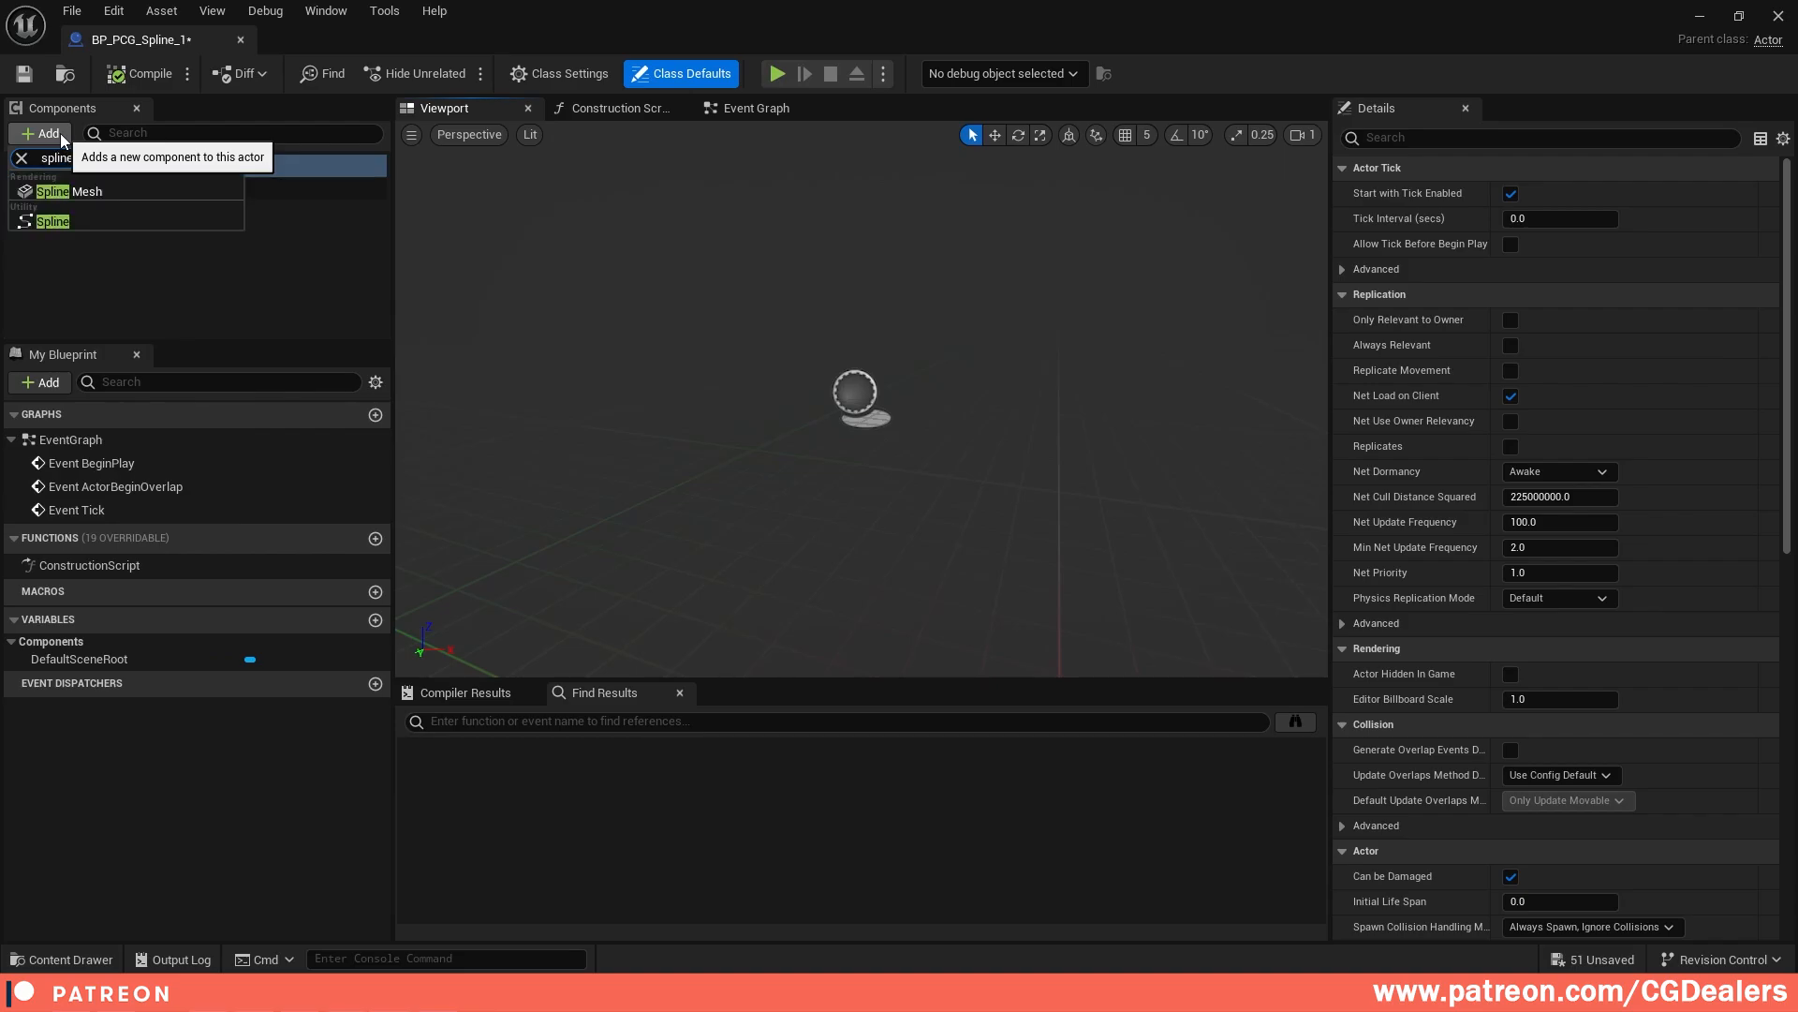
{"action": "left_click", "coordinate": [47, 221]}
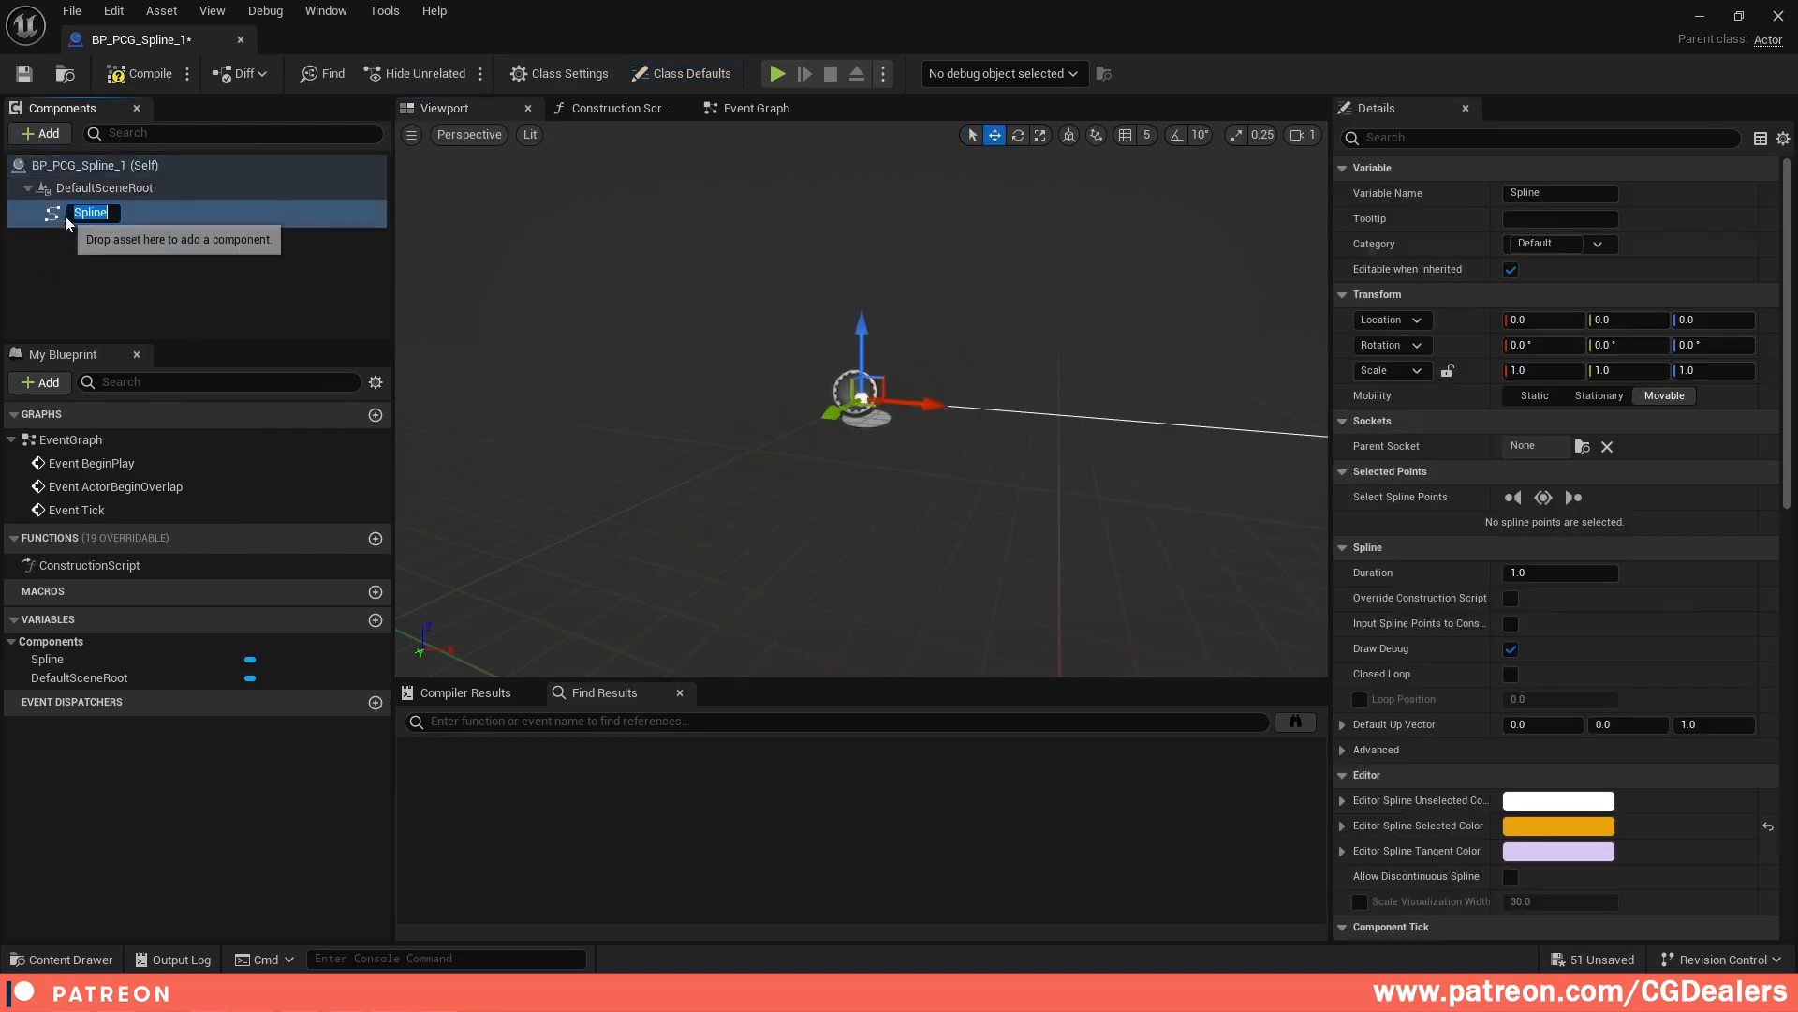
{"action": "left_click", "coordinate": [1599, 246]}
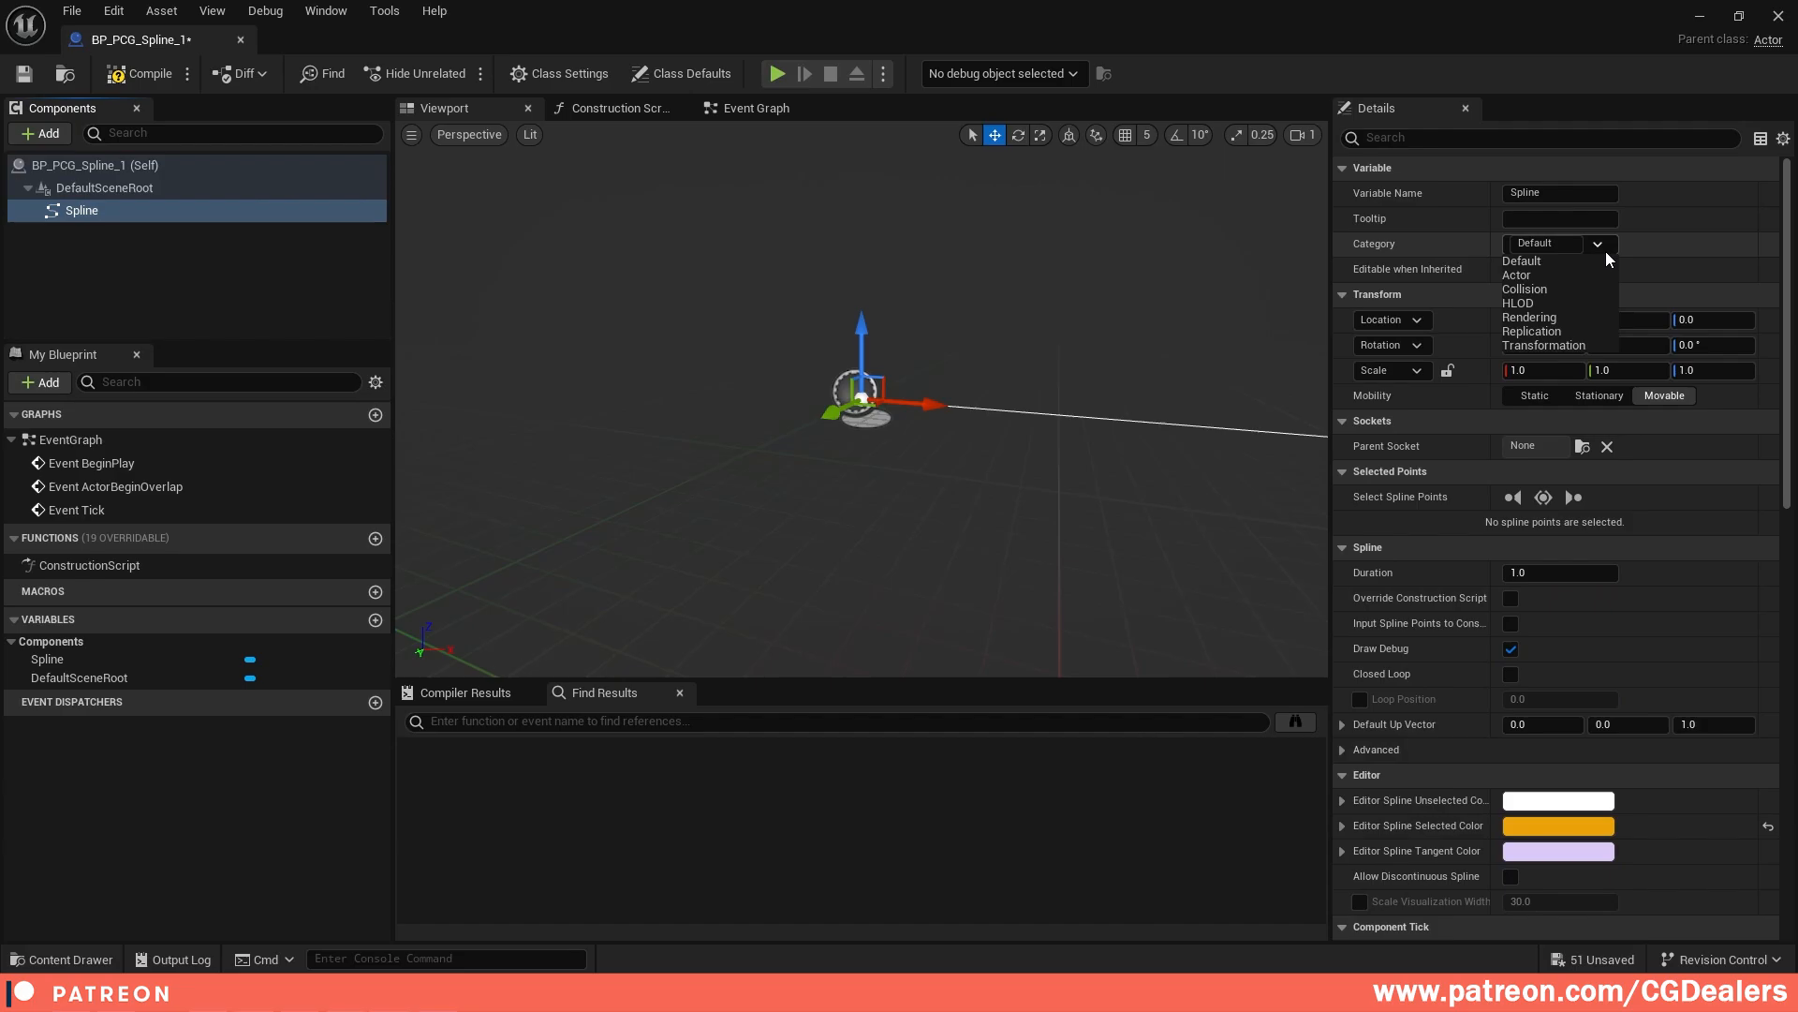
{"action": "left_click", "coordinate": [1517, 274]}
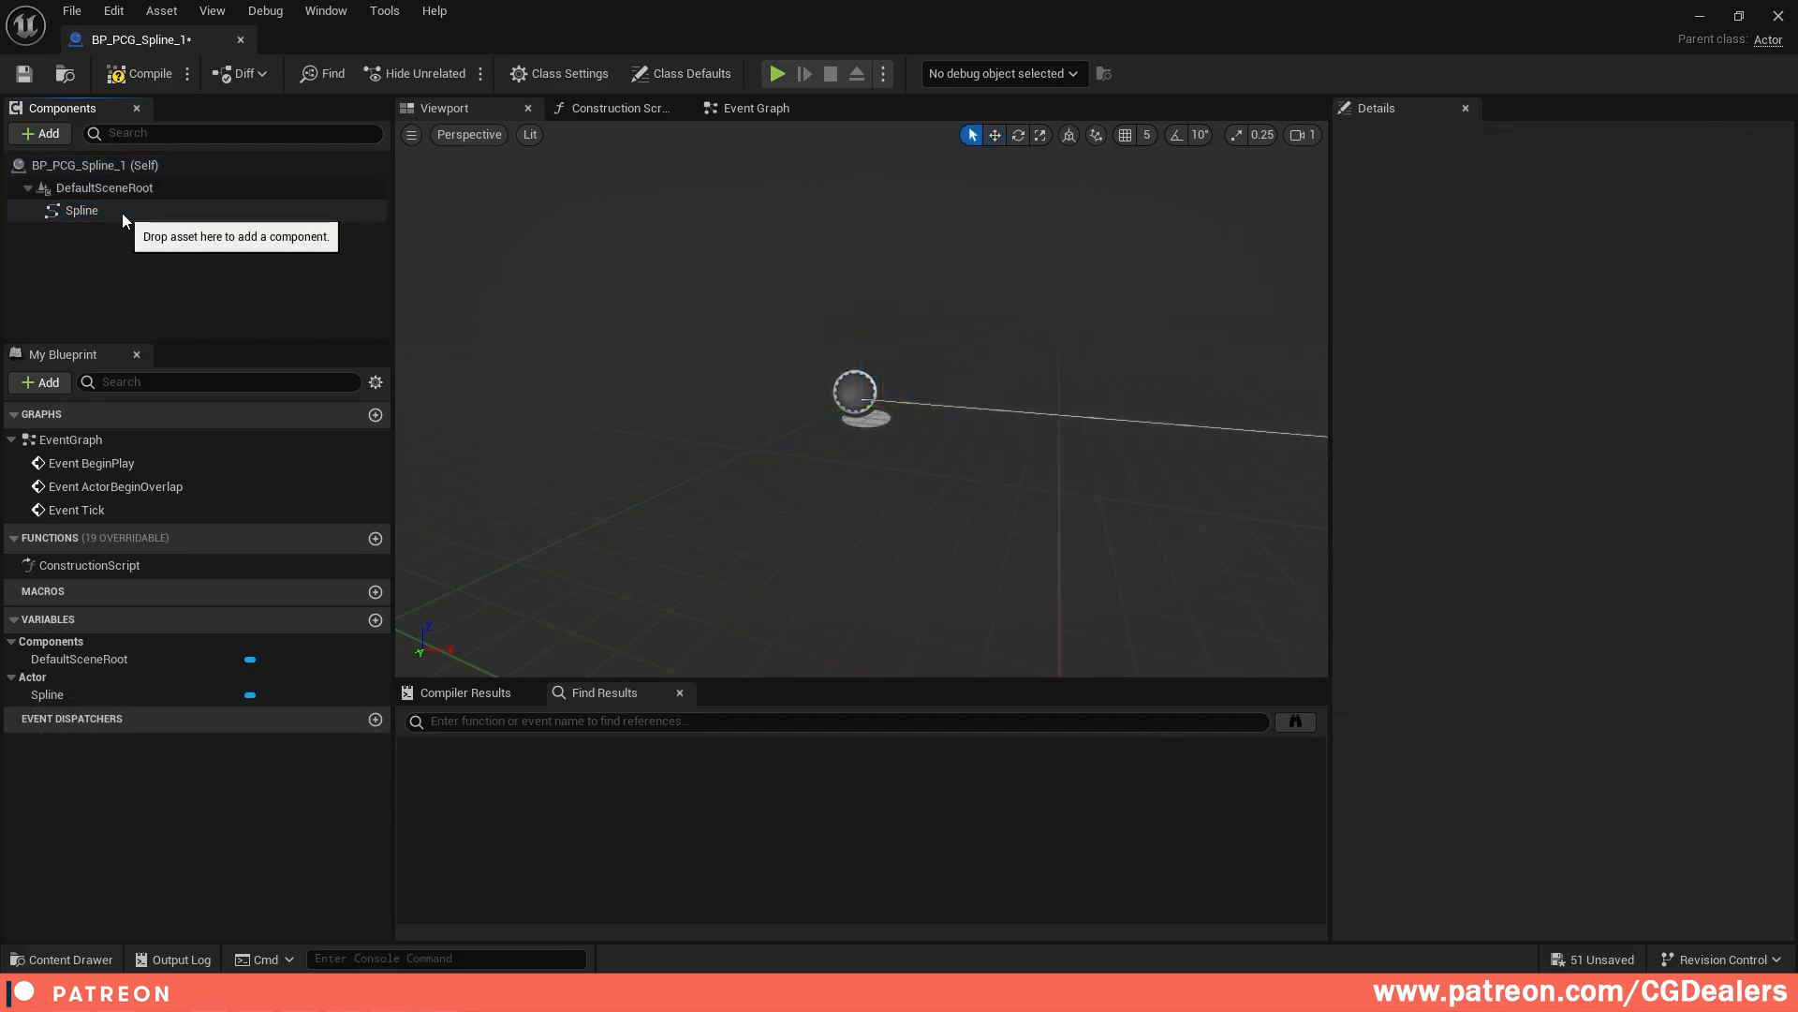
Step: Add a PCG component to BP_PCG_Spline_1, keep its name PCG, and save the blueprint
{"action": "left_click", "coordinate": [43, 134]}
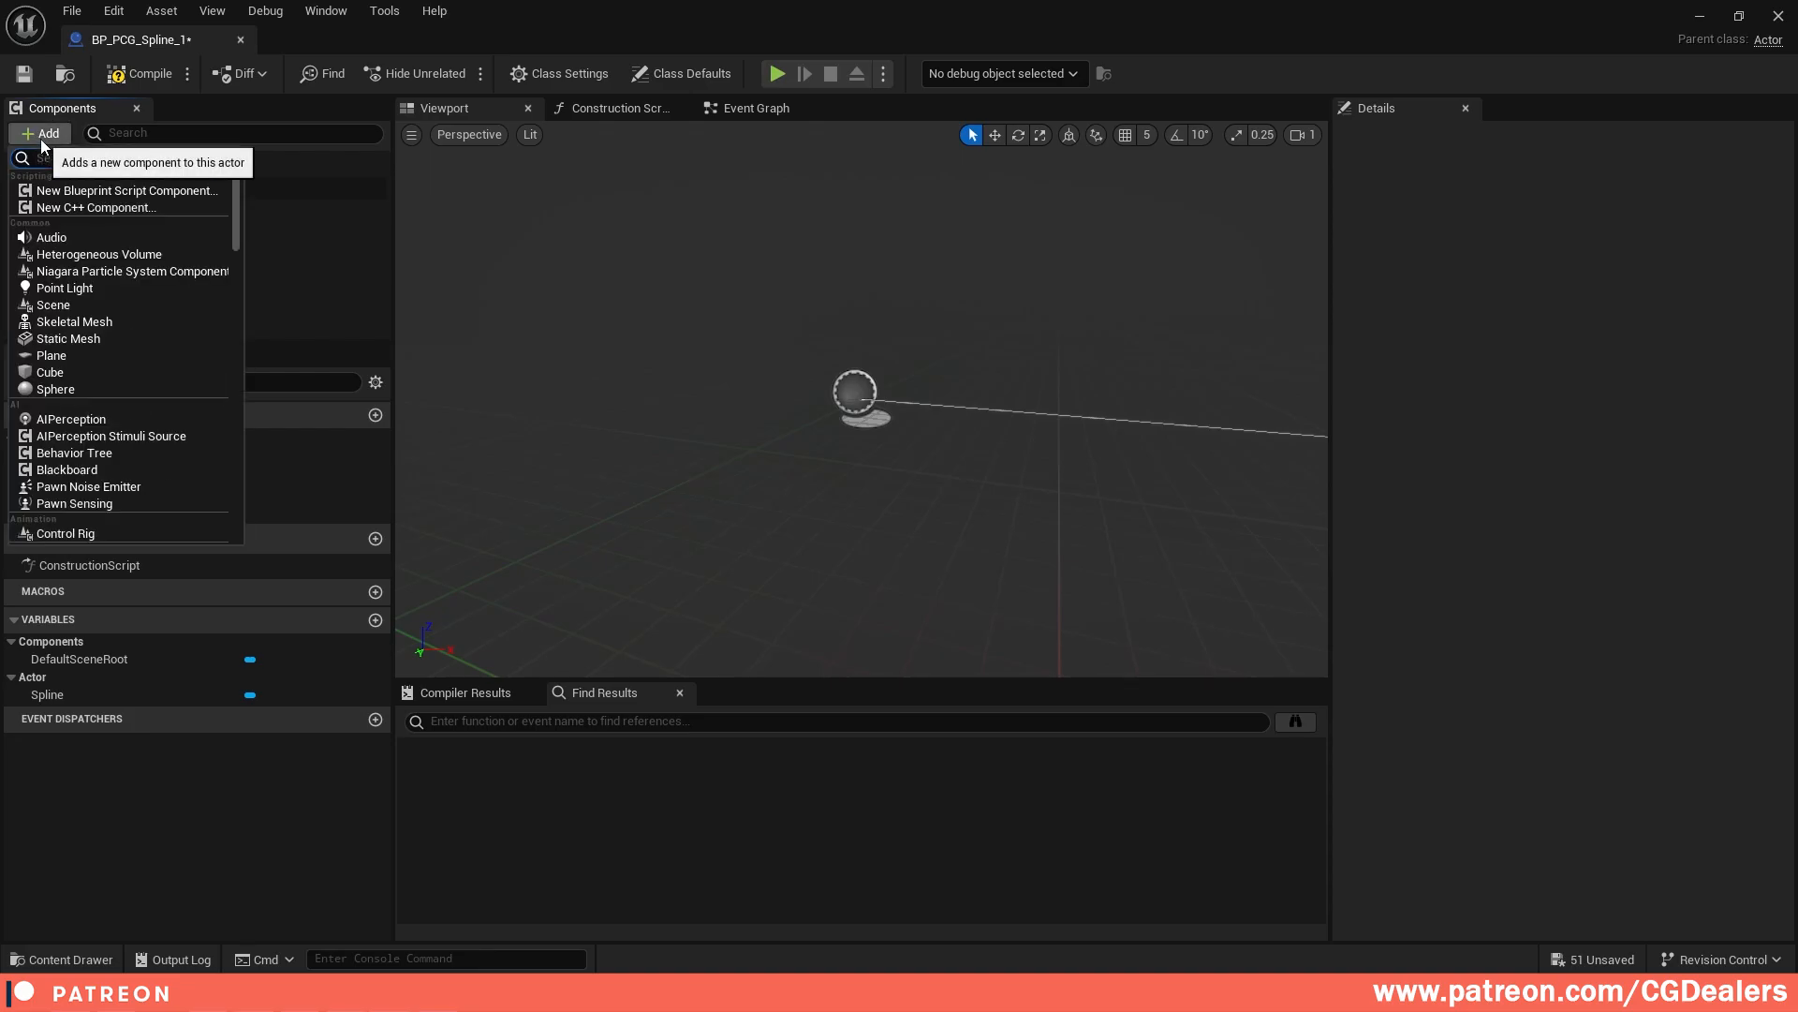
{"action": "type", "text": "pcg"}
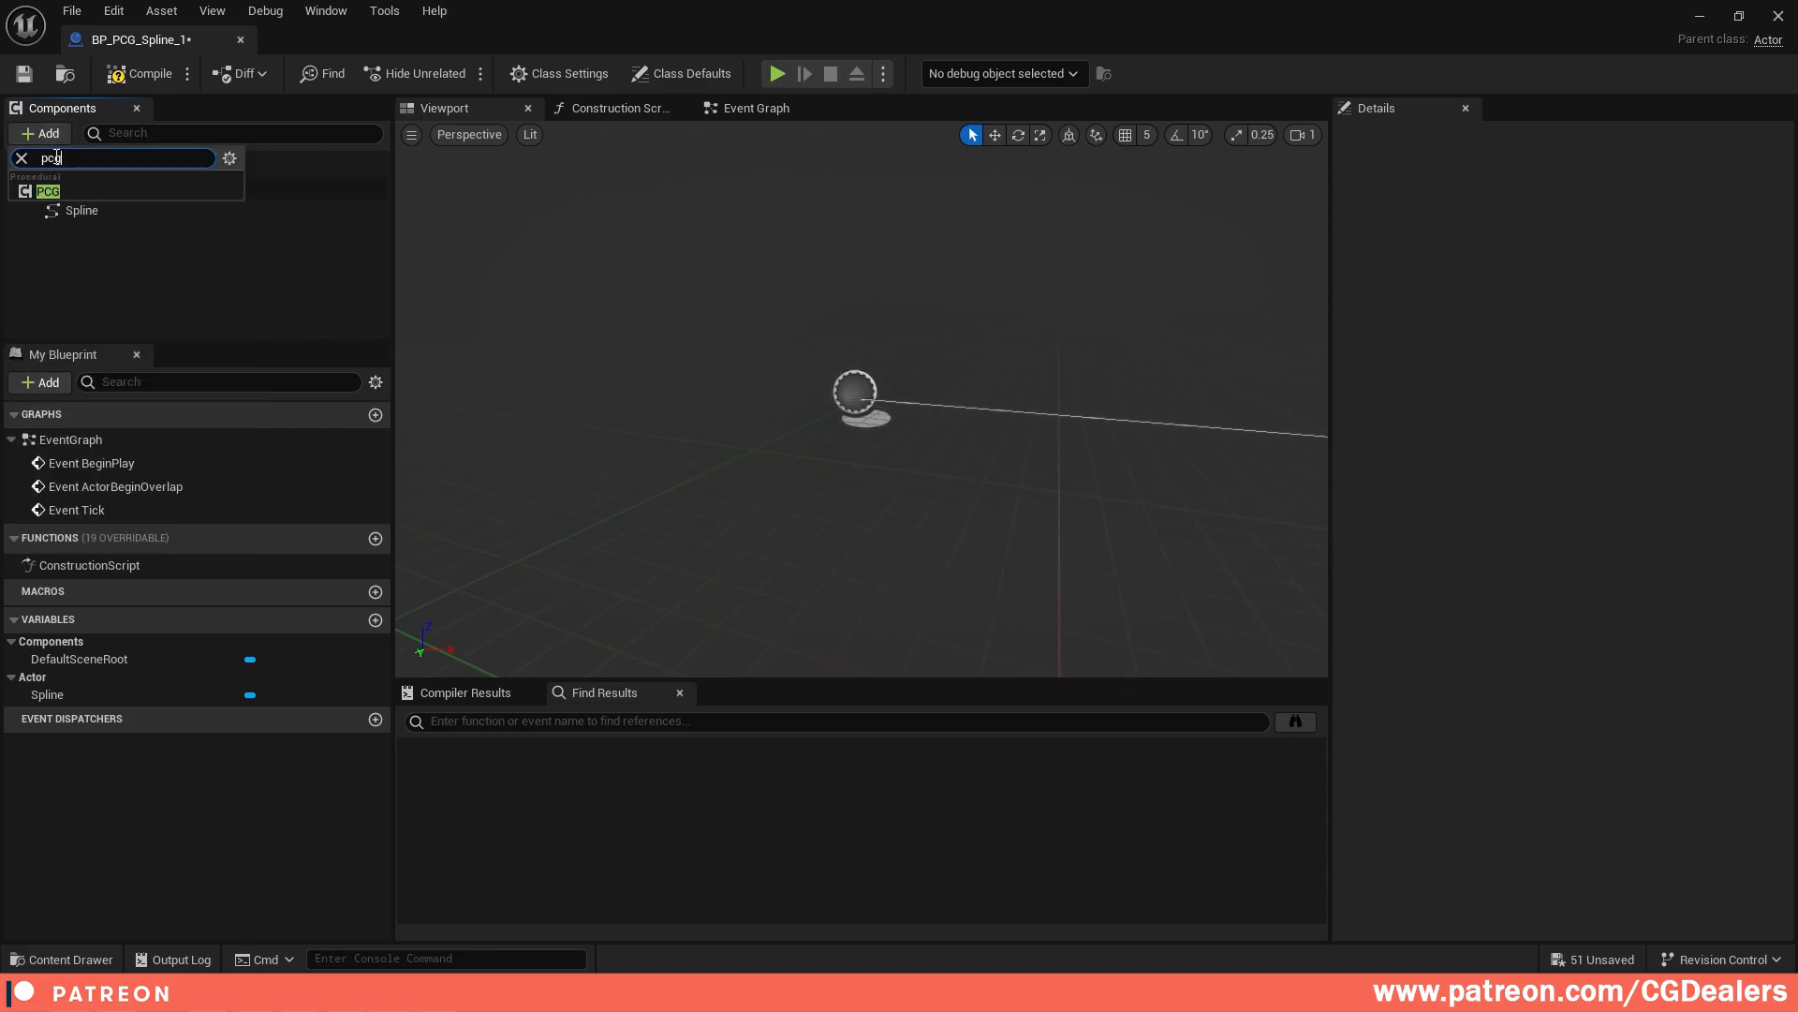
{"action": "left_click", "coordinate": [56, 191]}
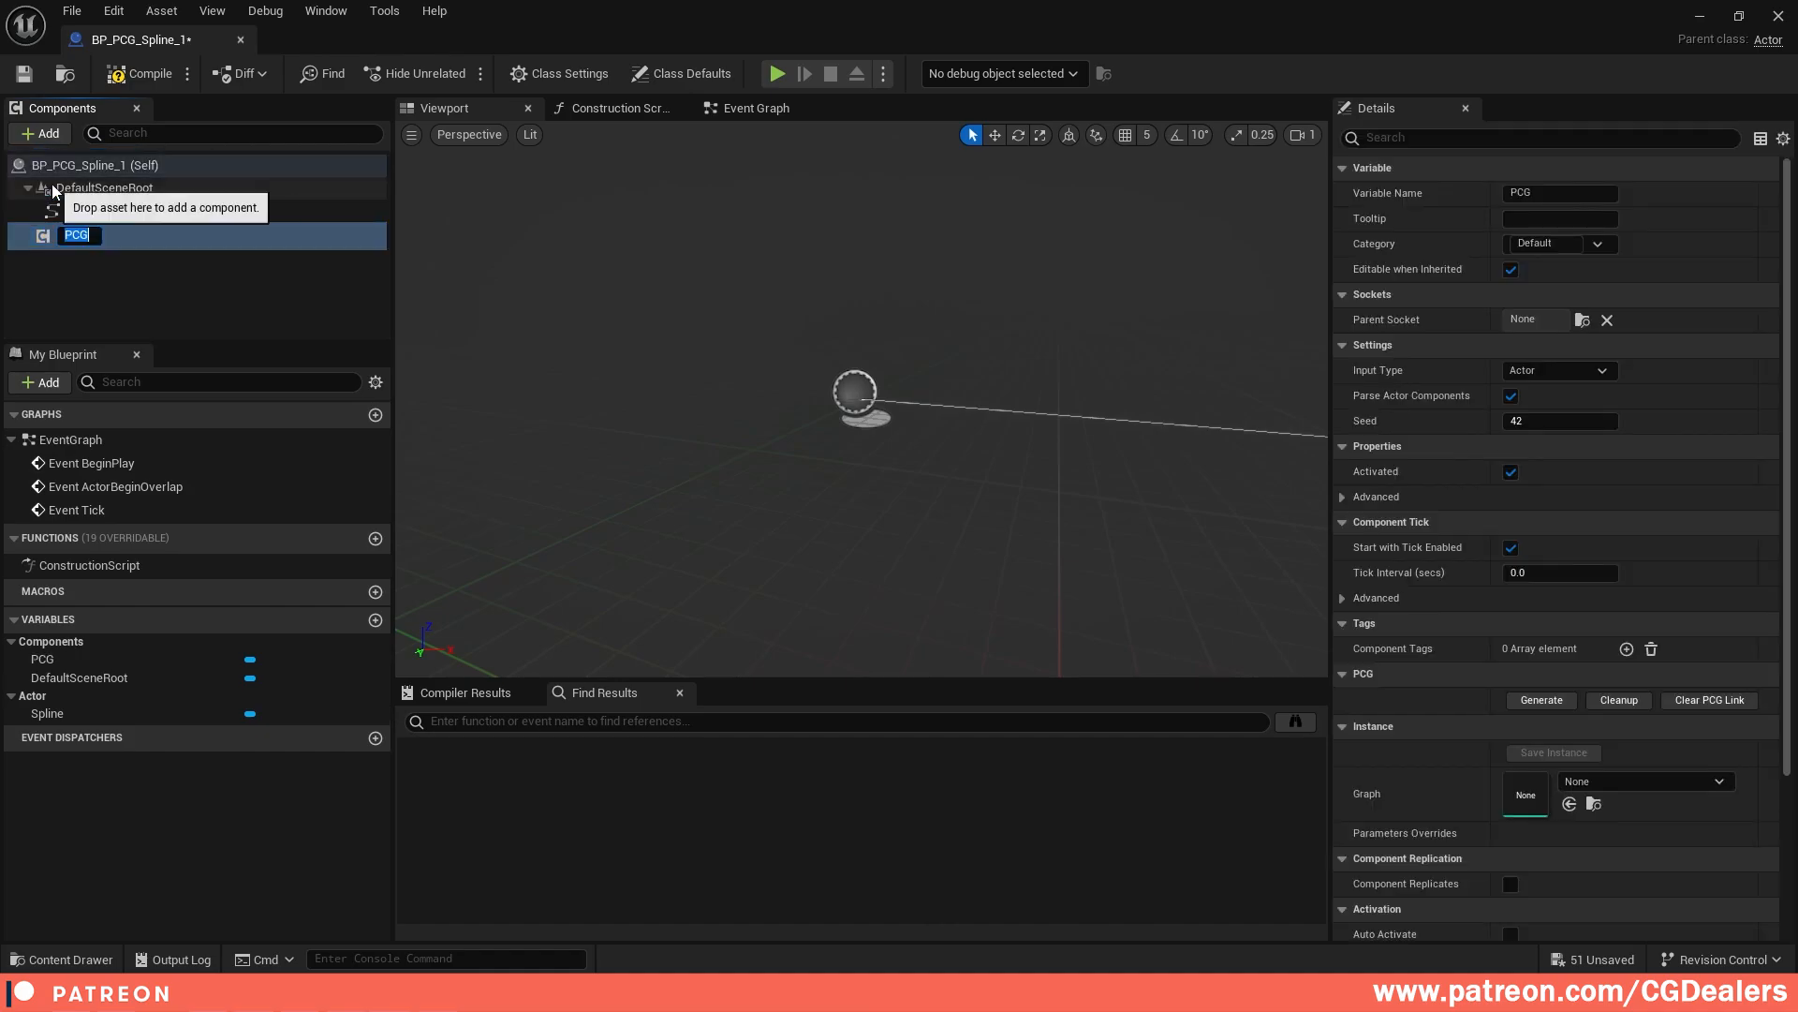
{"action": "key", "text": "Return"}
{"action": "scroll", "coordinate": [1520, 553], "scroll_direction": "down", "scroll_amount": 2}
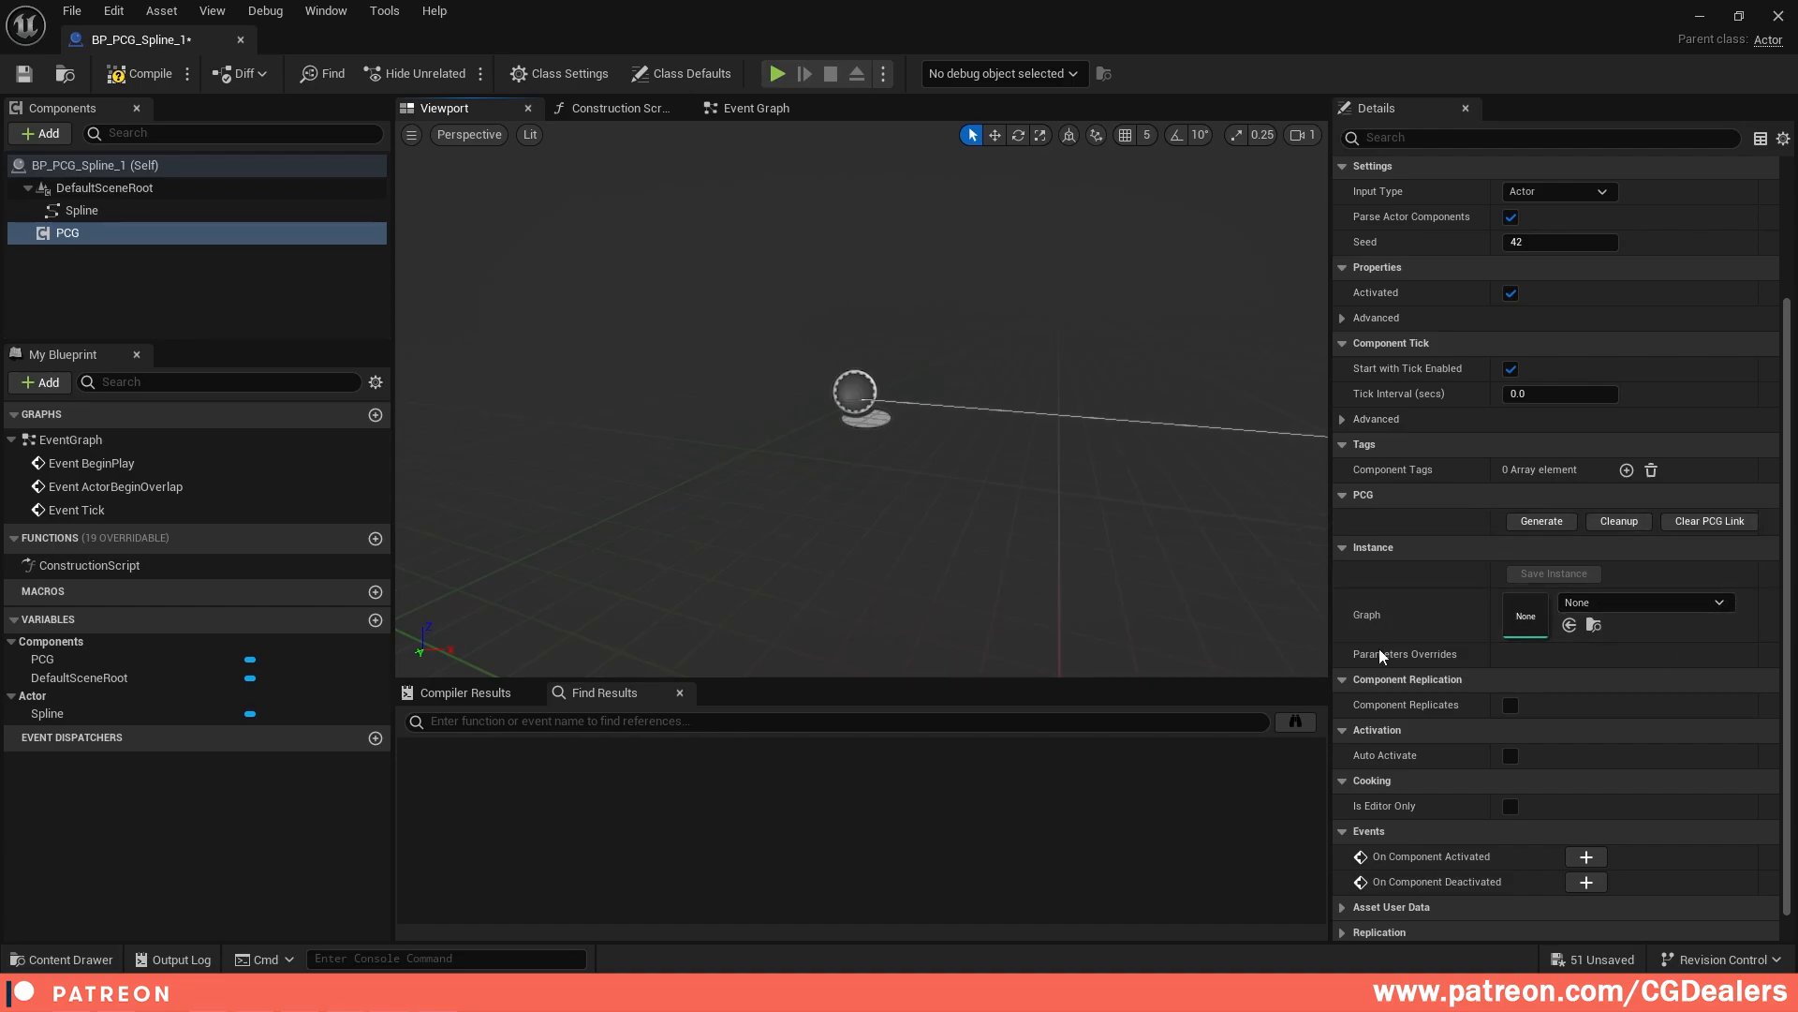
{"action": "left_click", "coordinate": [23, 74]}
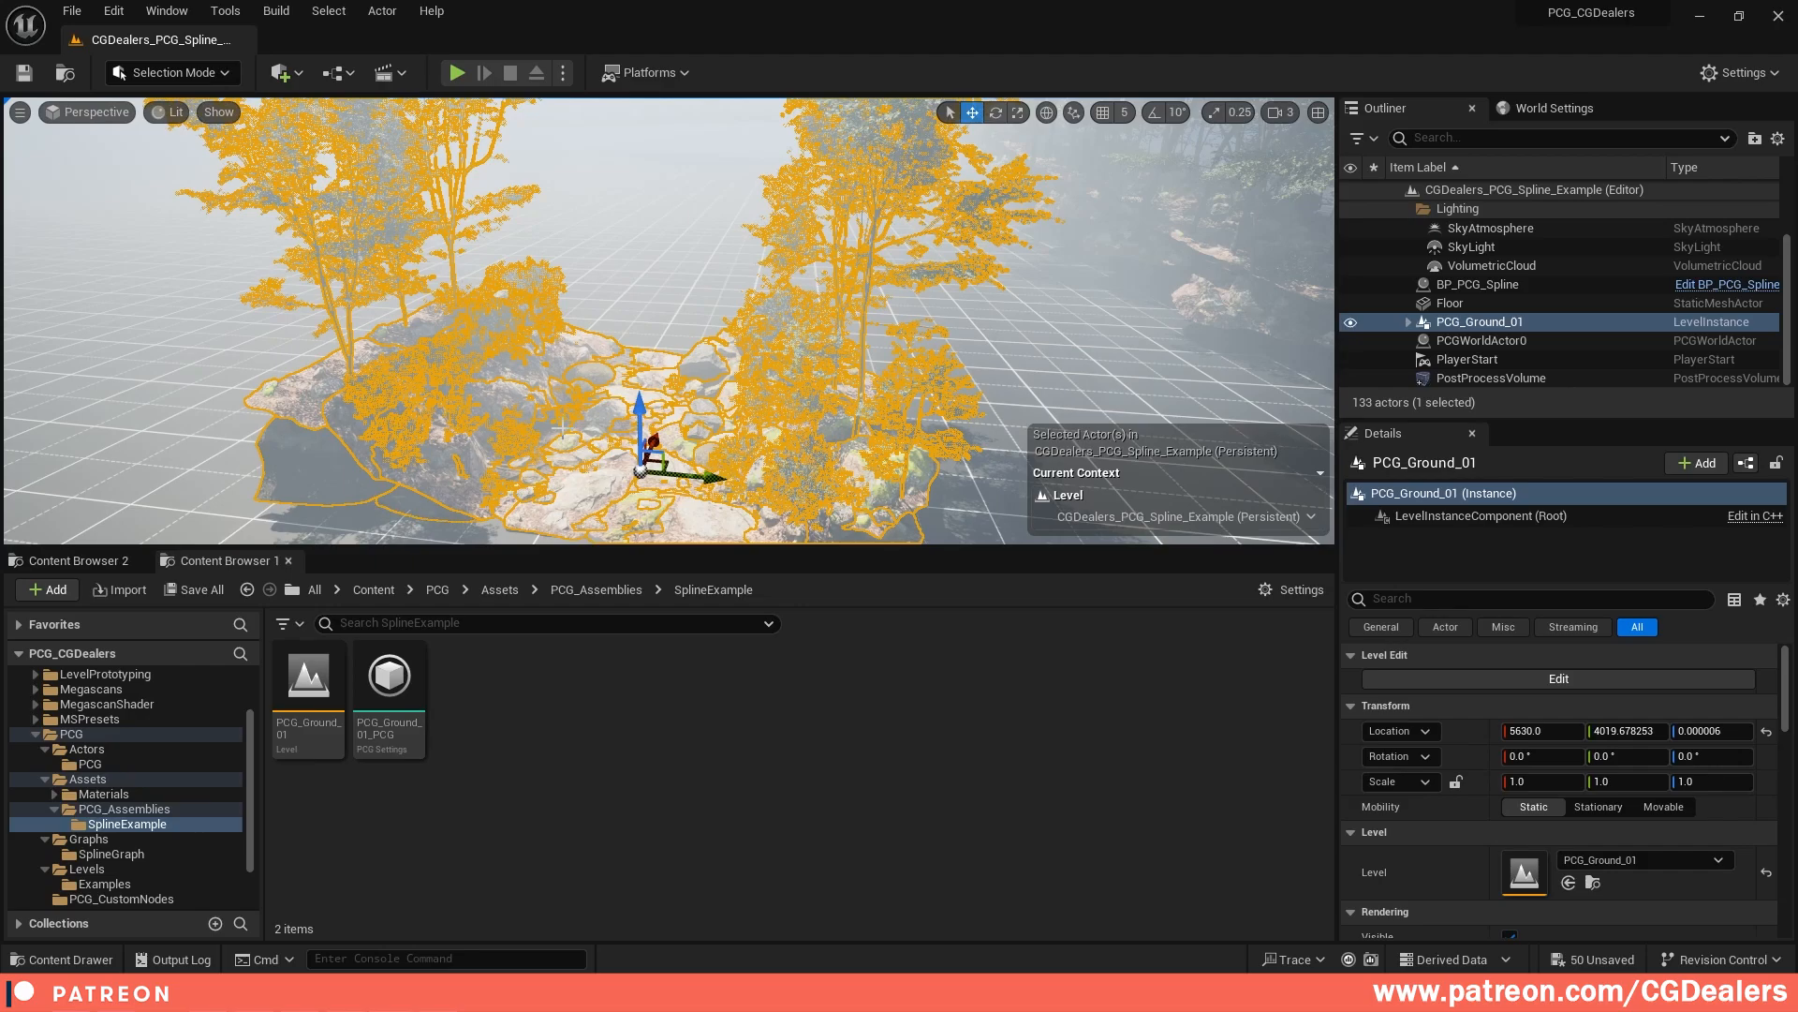
Step: Create a new level from the Empty Level template and open the PCG_Ground_01 level
{"action": "left_click", "coordinate": [74, 12]}
{"action": "left_click", "coordinate": [121, 64]}
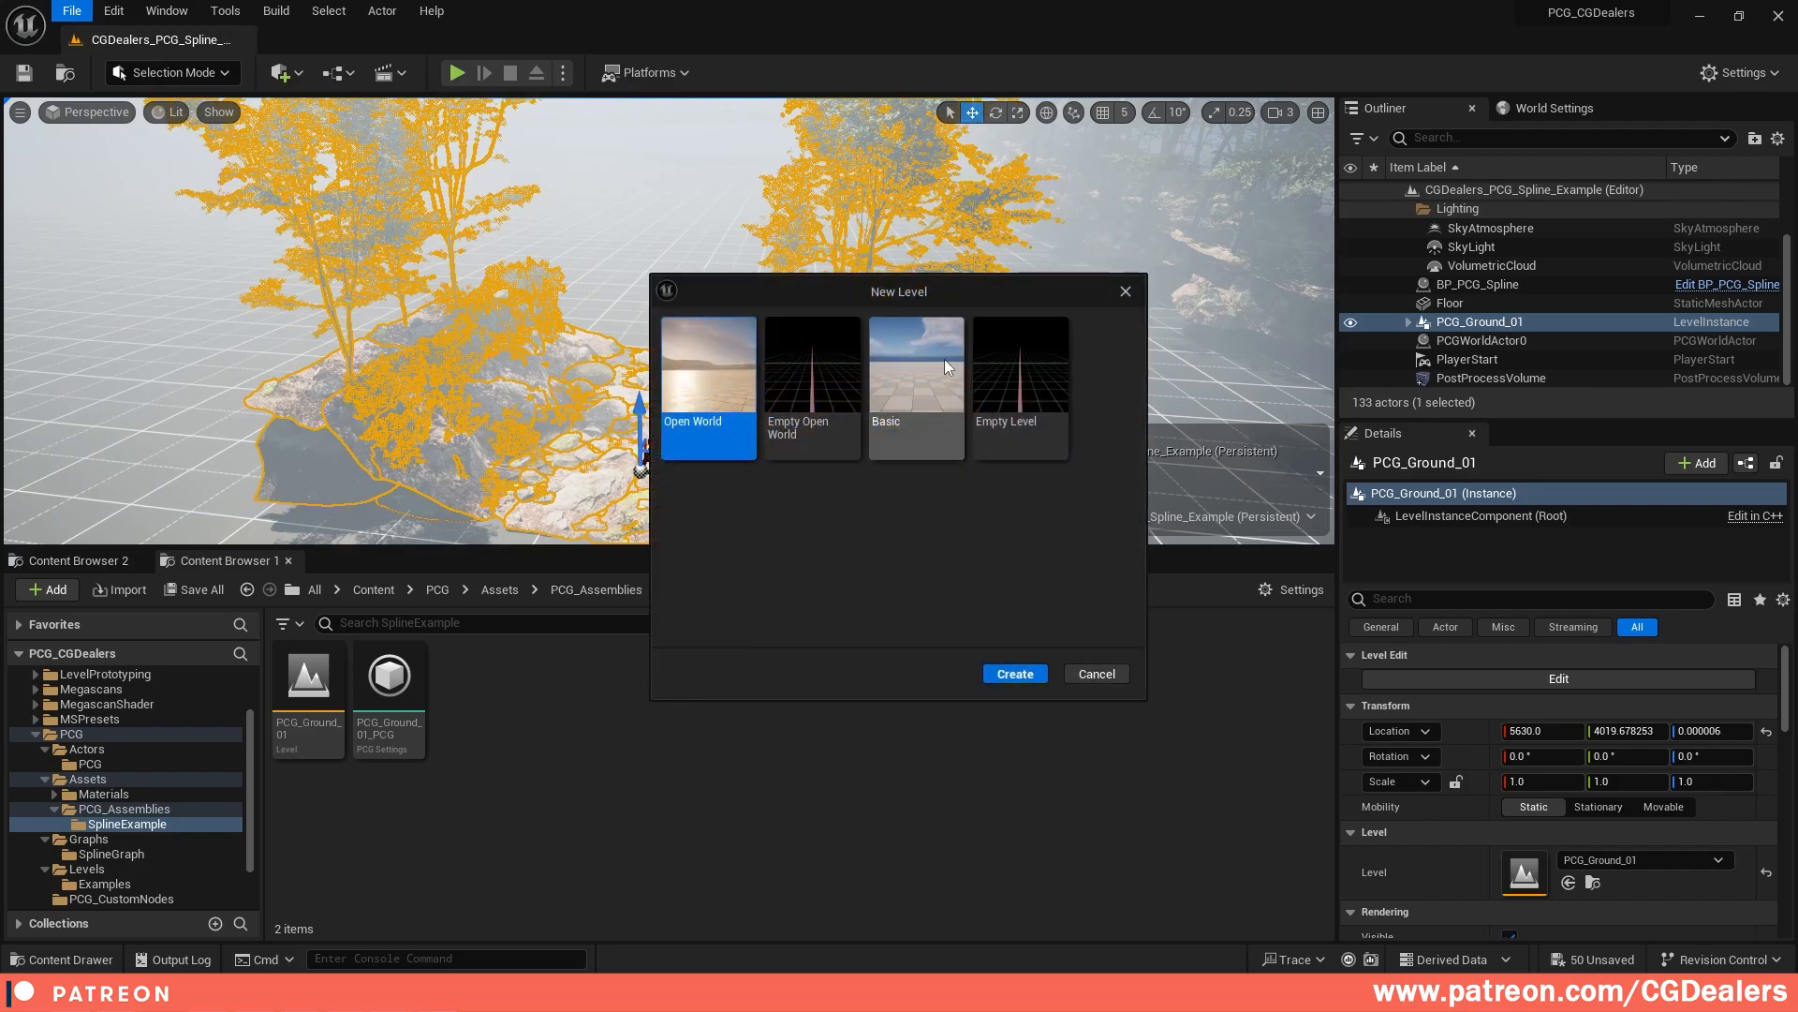
{"action": "double_click", "coordinate": [1033, 395]}
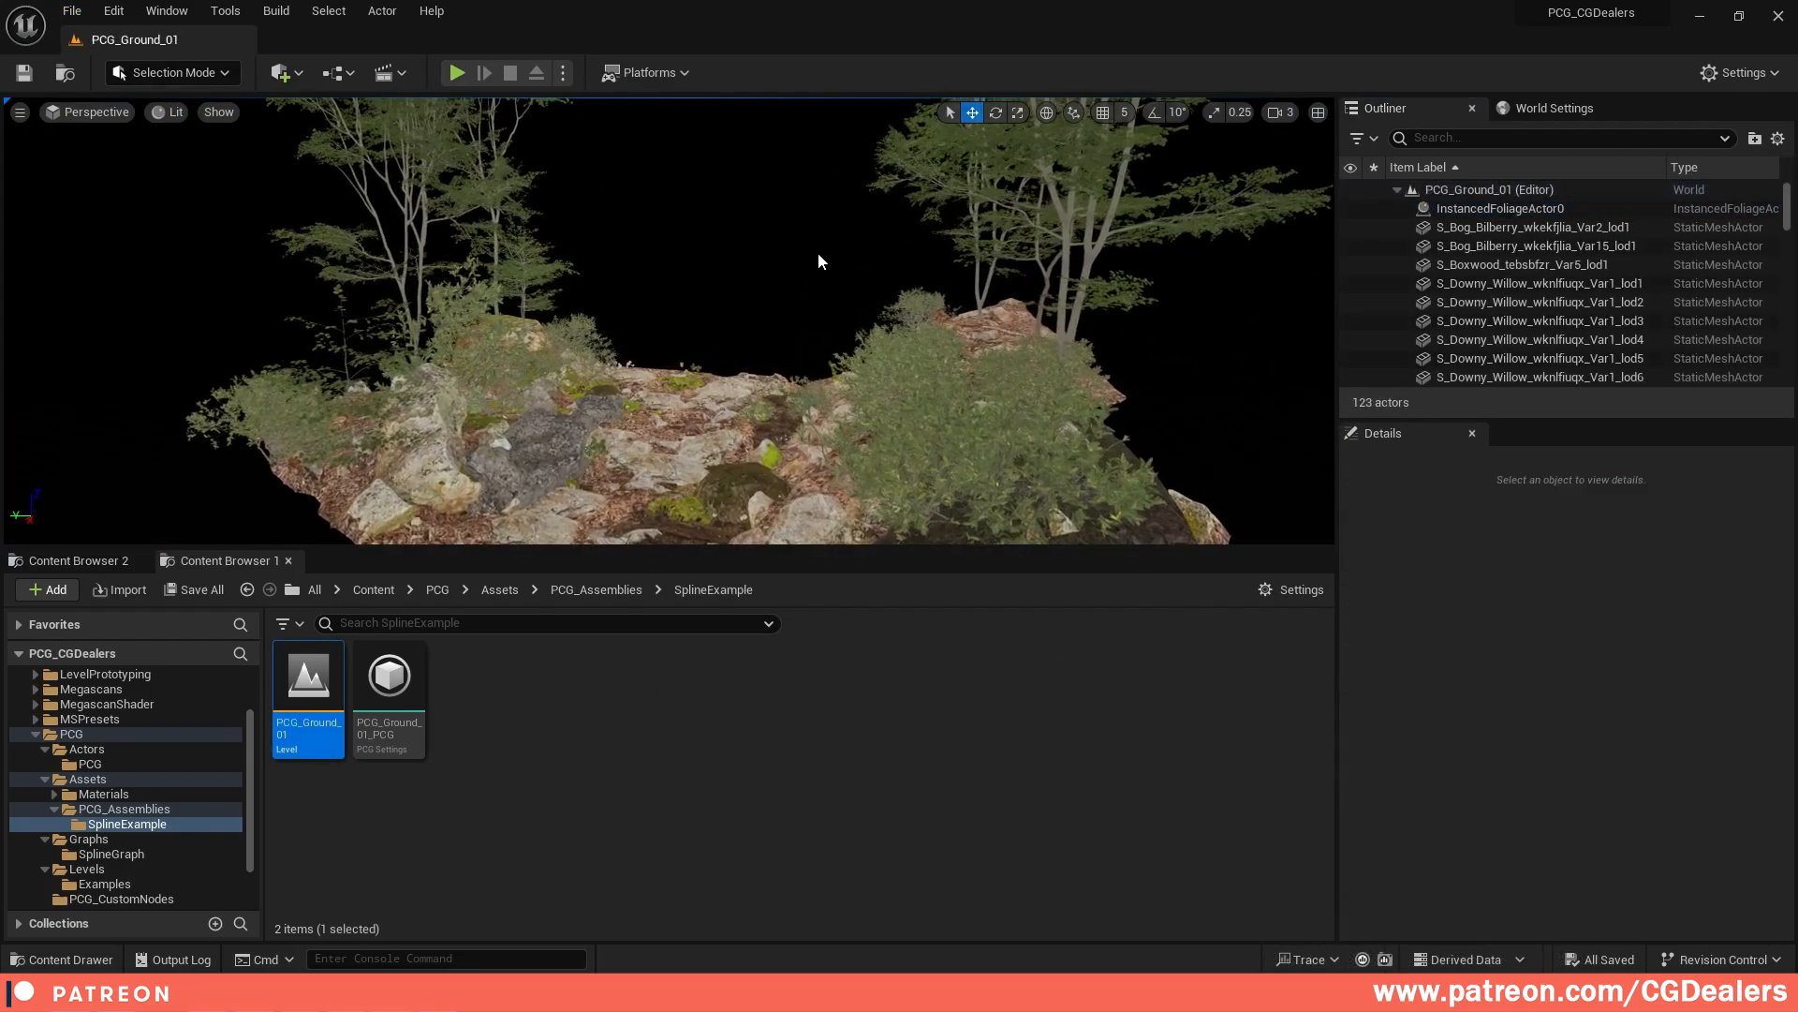
Step: Inspect the PCG_Ground_01 assembly, selecting a granite rock and enlarging the Outliner to review its static mesh actors
{"action": "right_click_drag", "start_coordinate": [817, 251], "coordinate": [818, 251]}
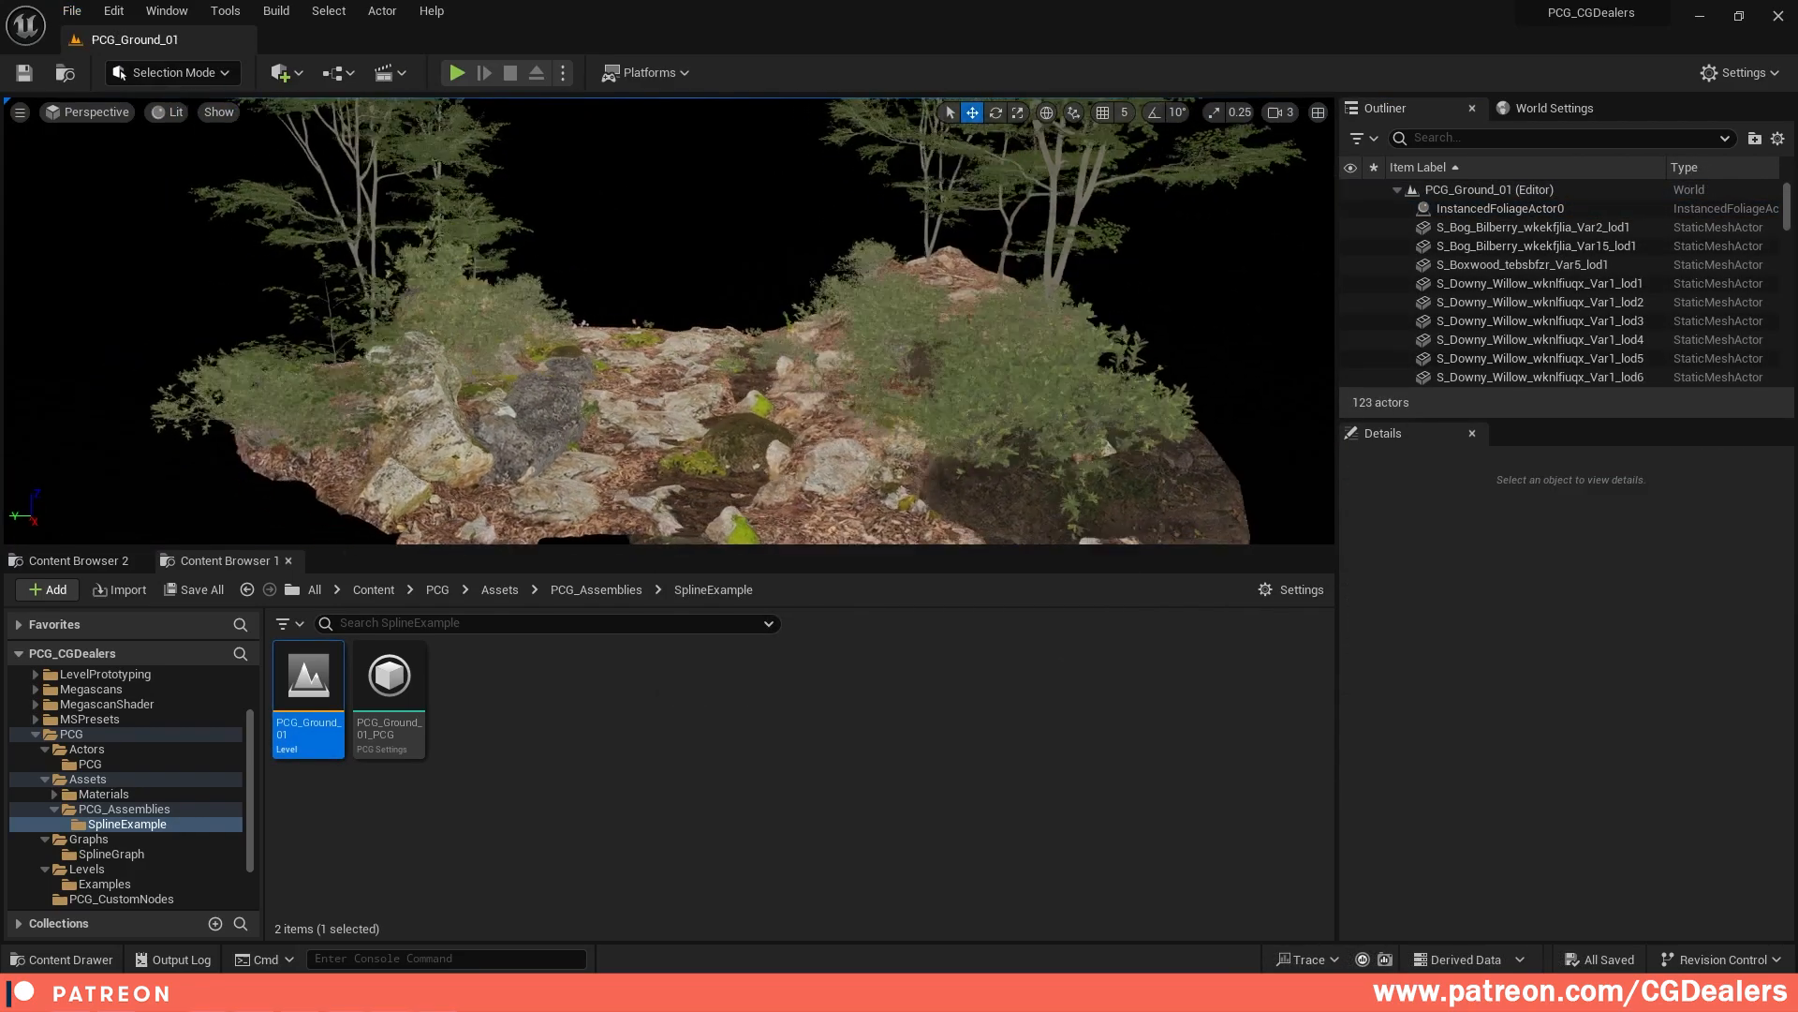
{"action": "scroll", "coordinate": [717, 299], "scroll_direction": "down", "scroll_amount": 6}
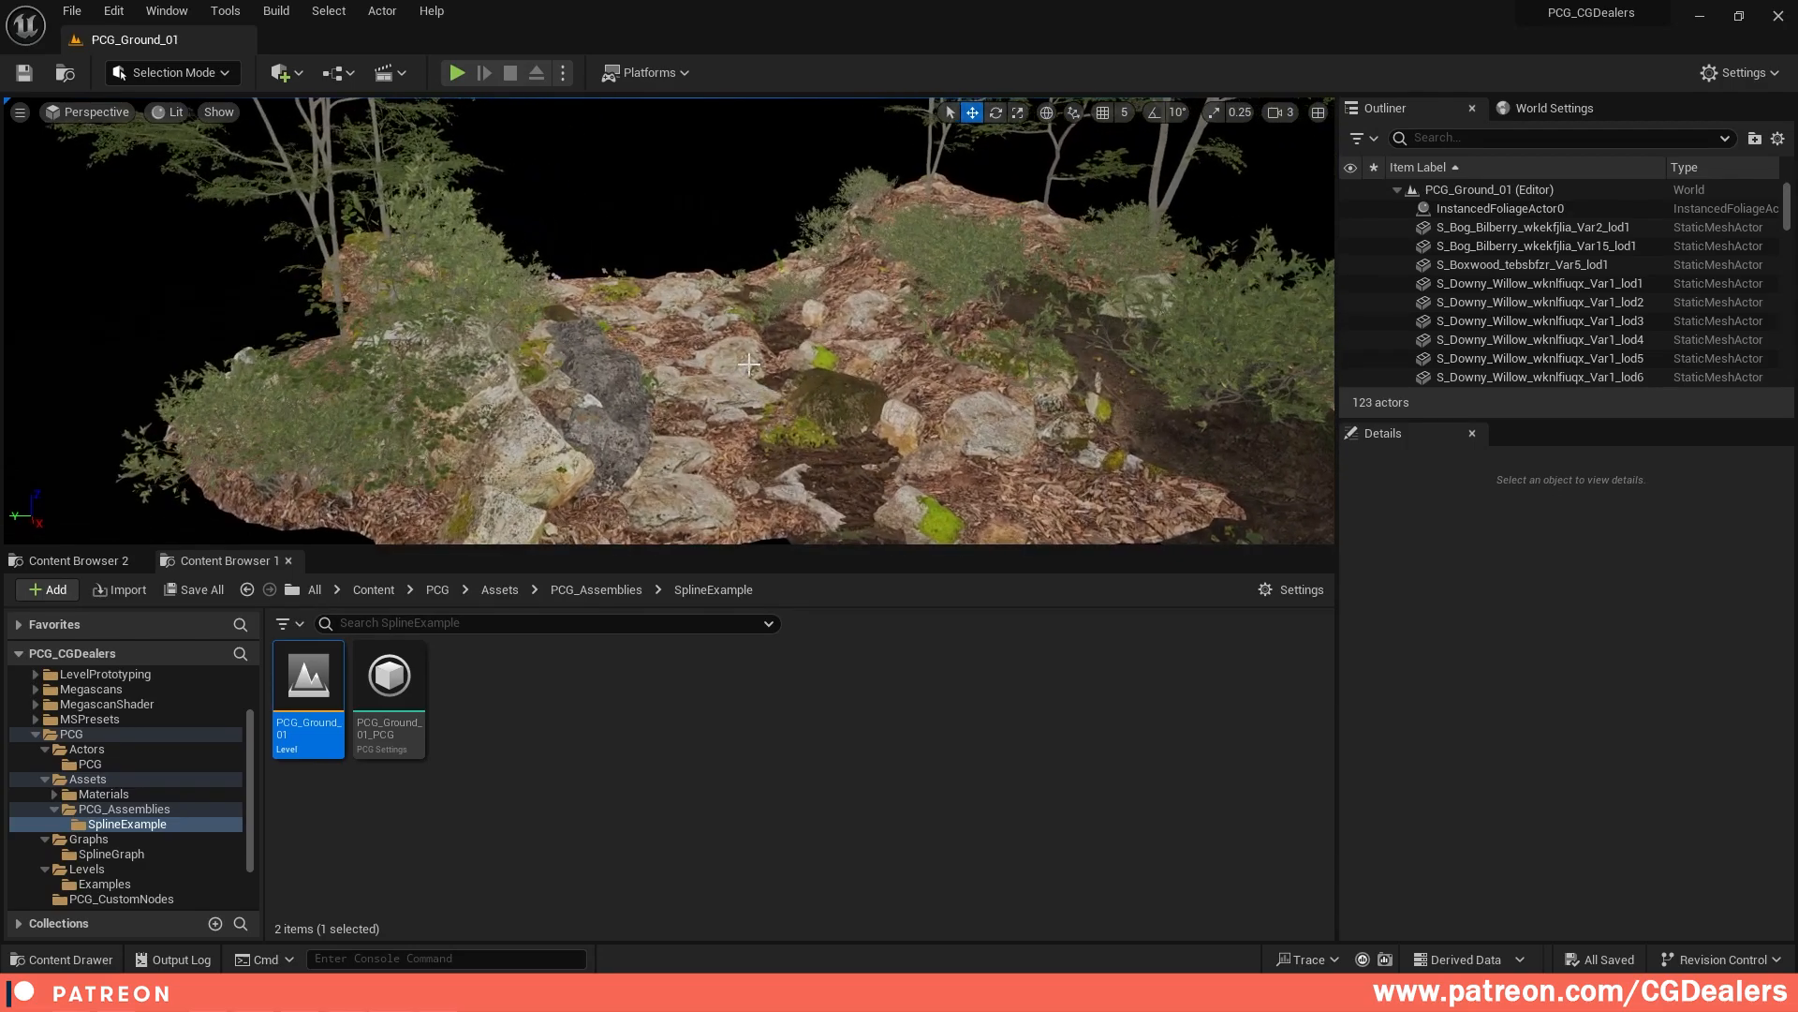
{"action": "left_click", "coordinate": [750, 363]}
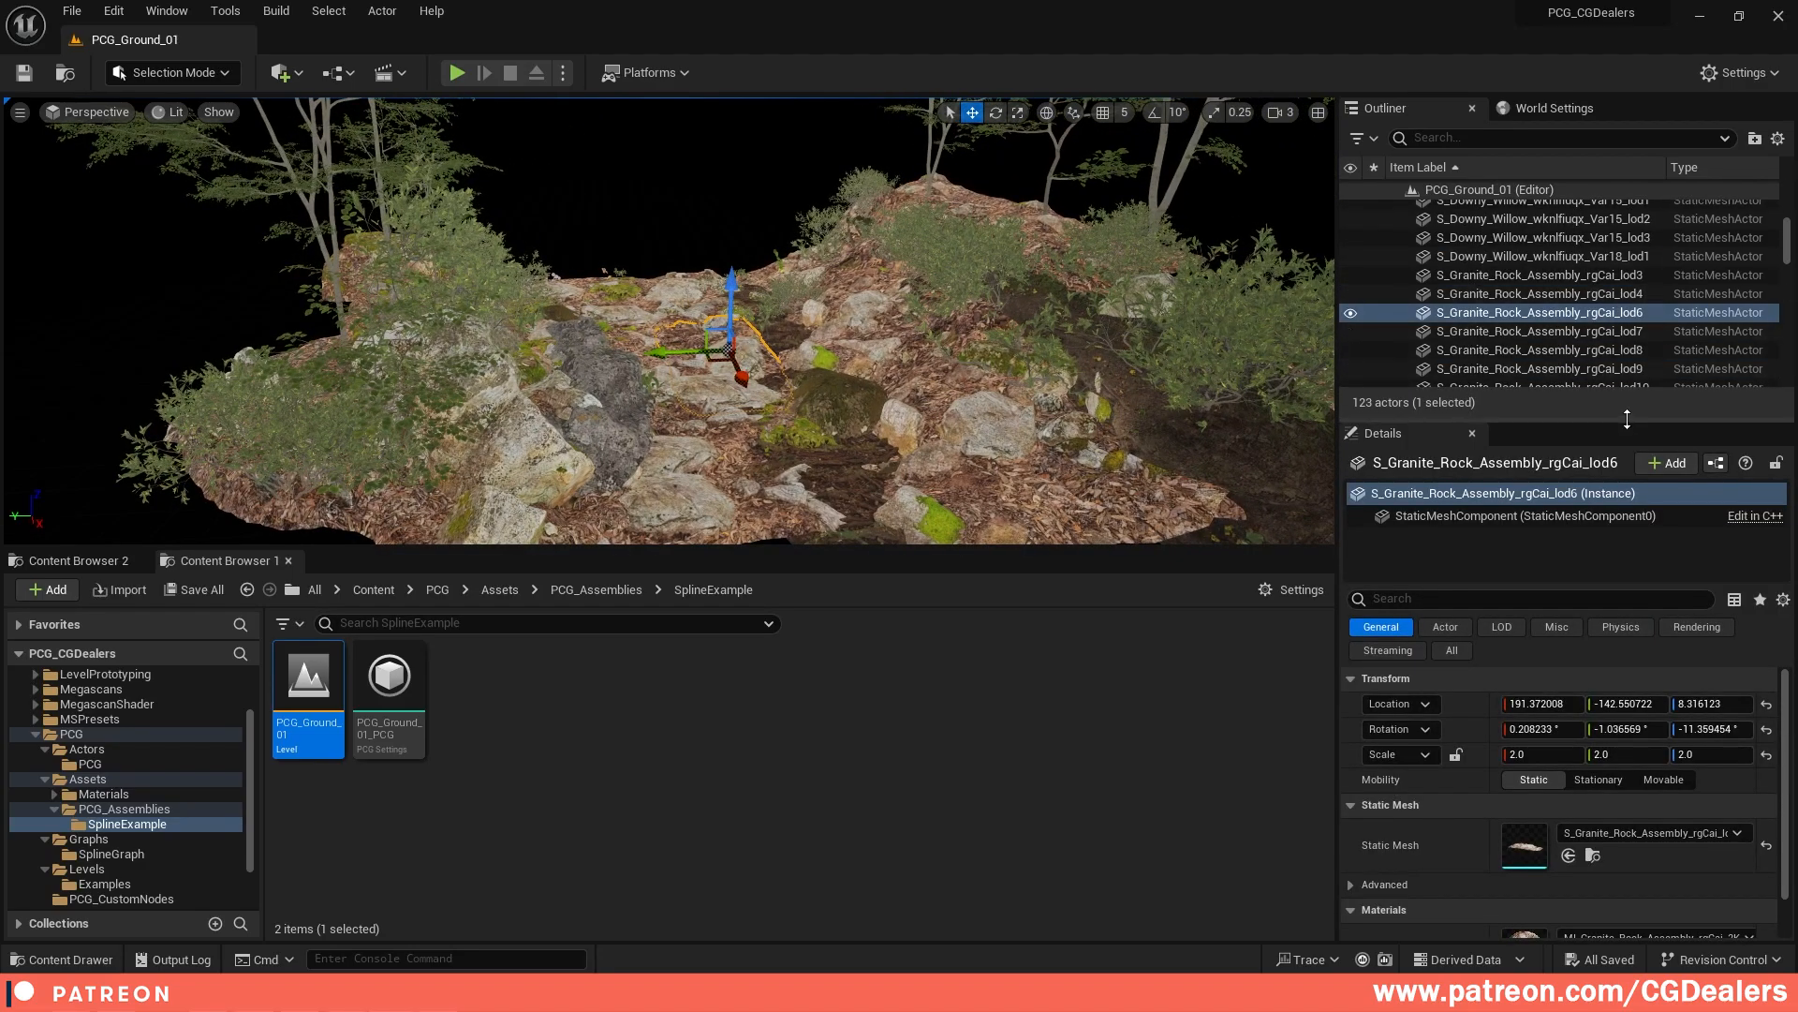
{"action": "left_click_drag", "start_coordinate": [1627, 419], "coordinate": [1627, 821]}
{"action": "scroll", "coordinate": [1602, 403], "scroll_direction": "up", "scroll_amount": 5}
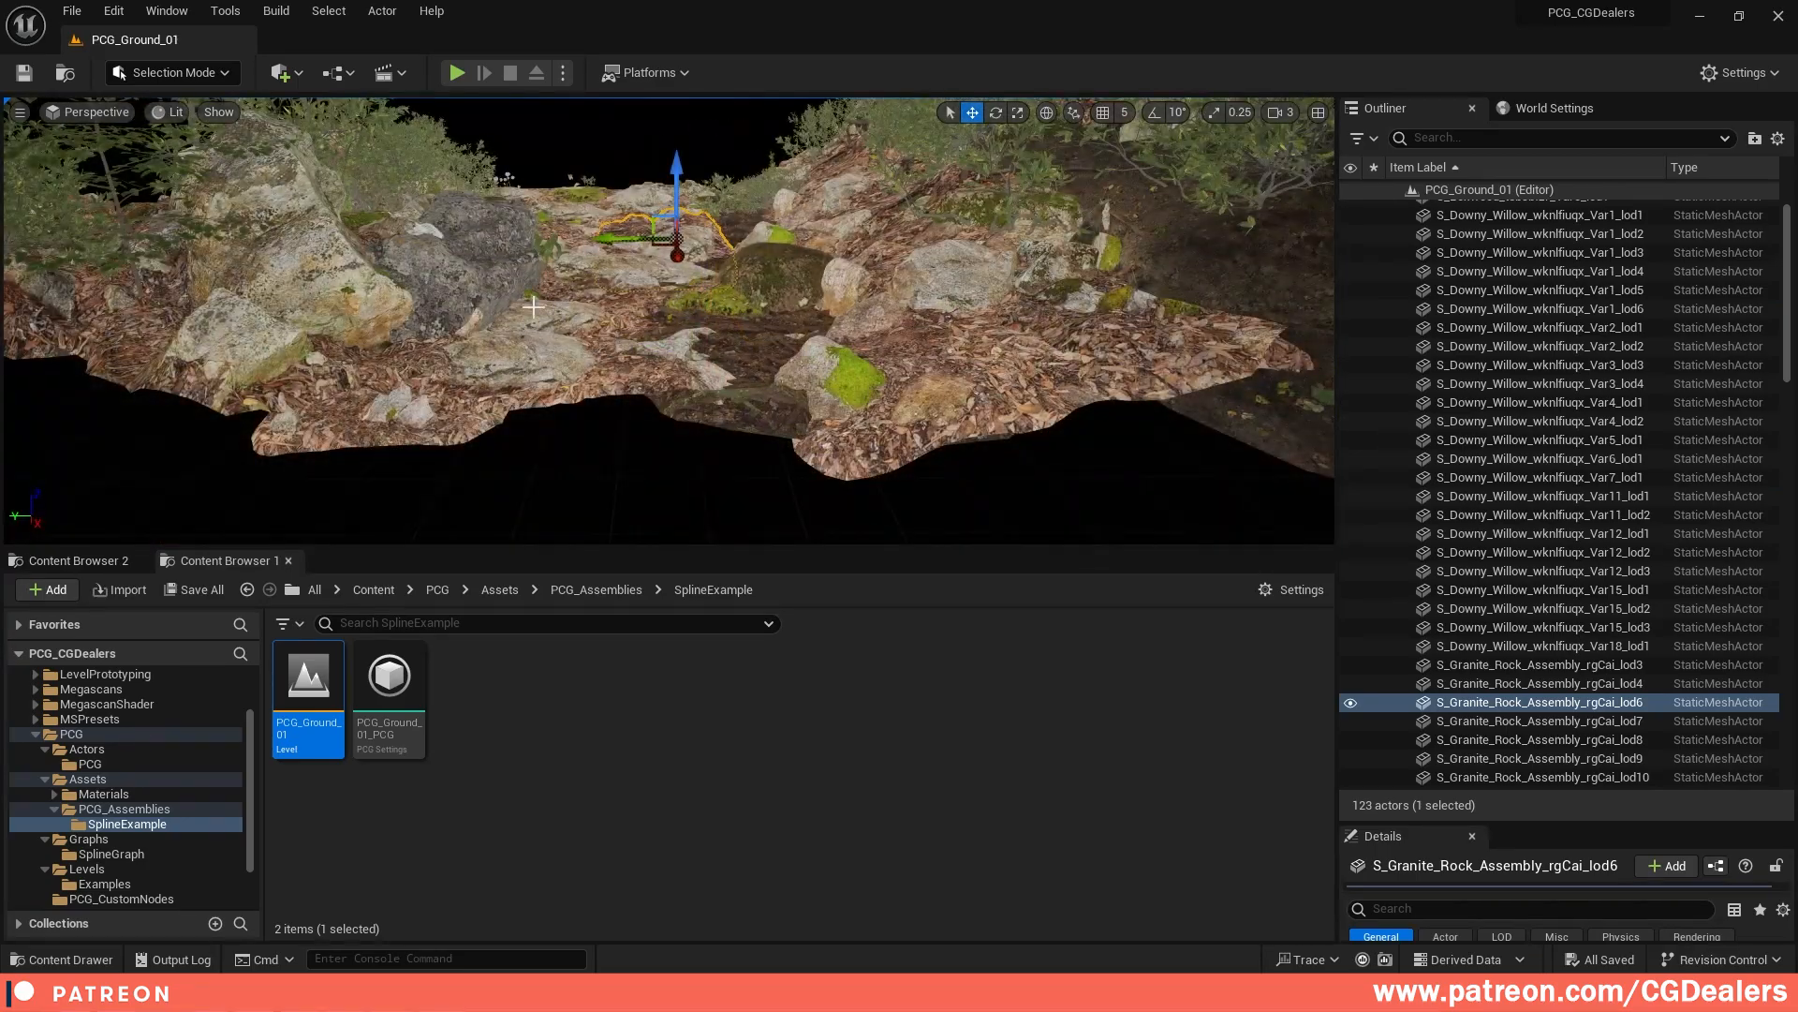
{"action": "right_click_drag", "start_coordinate": [535, 308], "coordinate": [927, 281]}
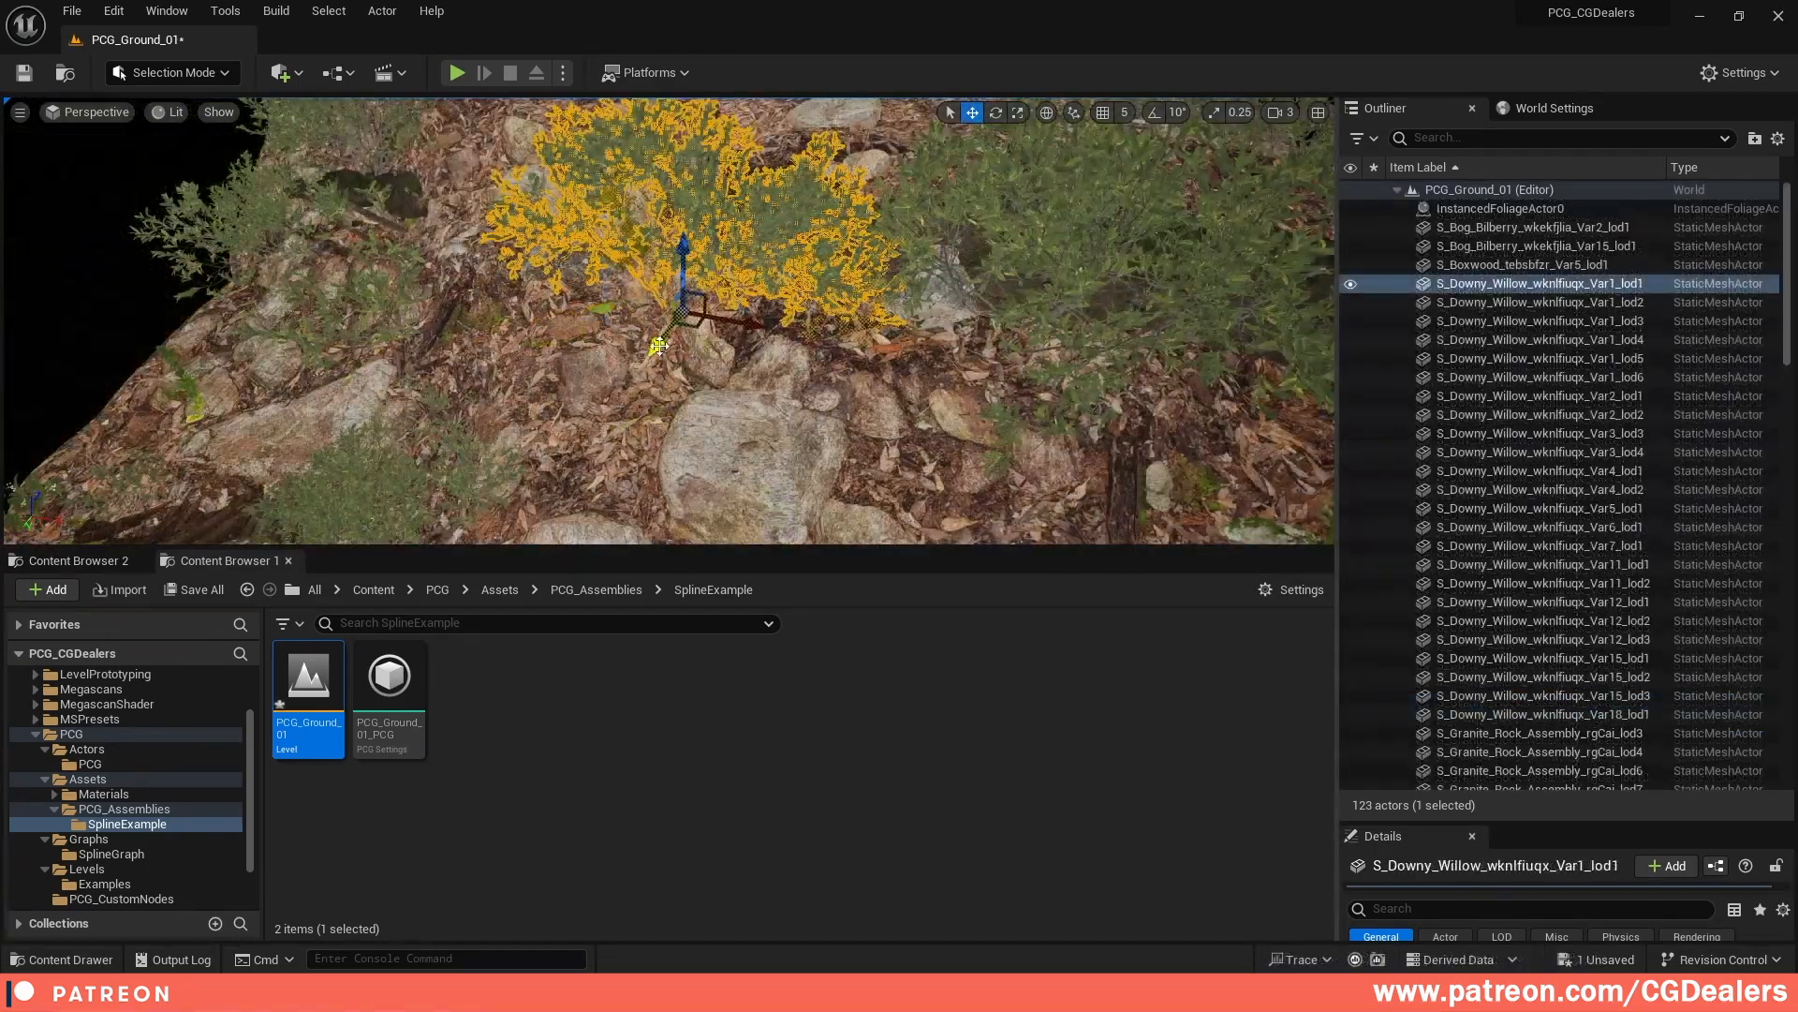
Step: Shift the S_Downy_Willow_wknlfiuqx_Var1_lod1 bush slightly and inspect the assembly's rocks, plants and SM_EuropeanBeech_Forest_07 tree
{"action": "left_click_drag", "start_coordinate": [660, 347], "coordinate": [670, 338]}
{"action": "right_click_drag", "start_coordinate": [670, 338], "coordinate": [691, 319]}
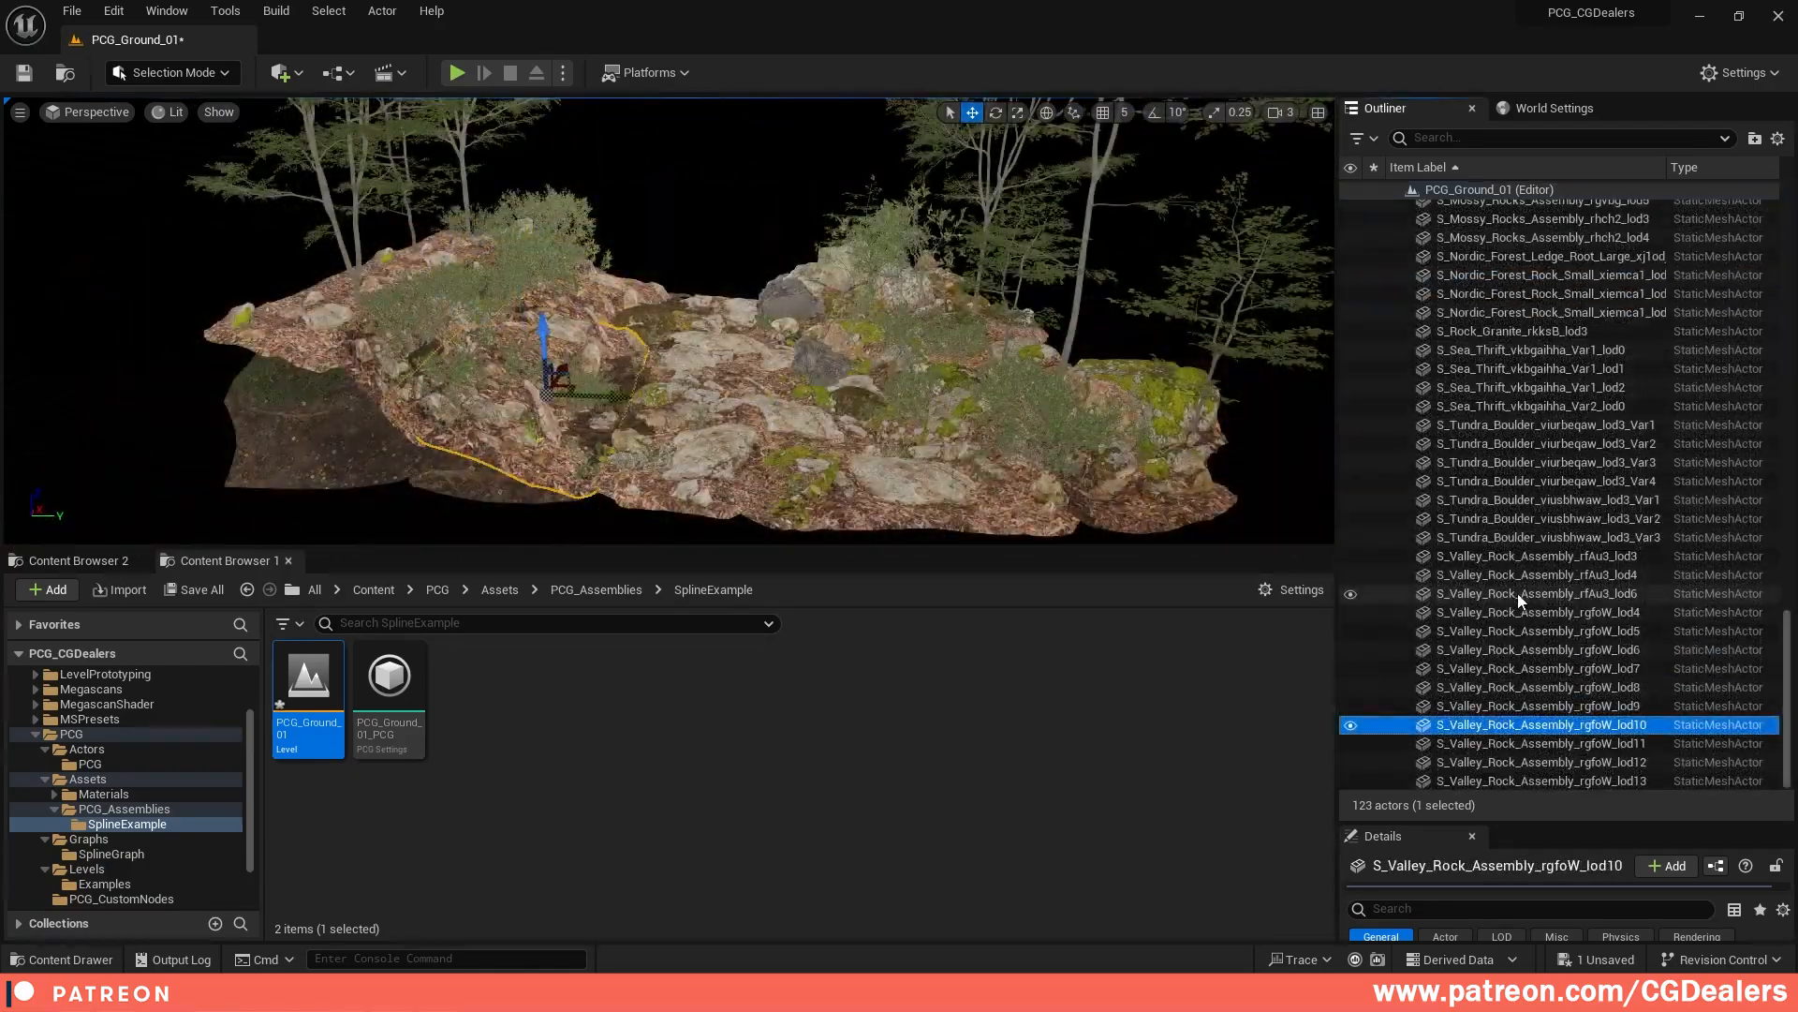
{"action": "left_click", "coordinate": [1516, 592]}
{"action": "left_click", "coordinate": [1506, 501]}
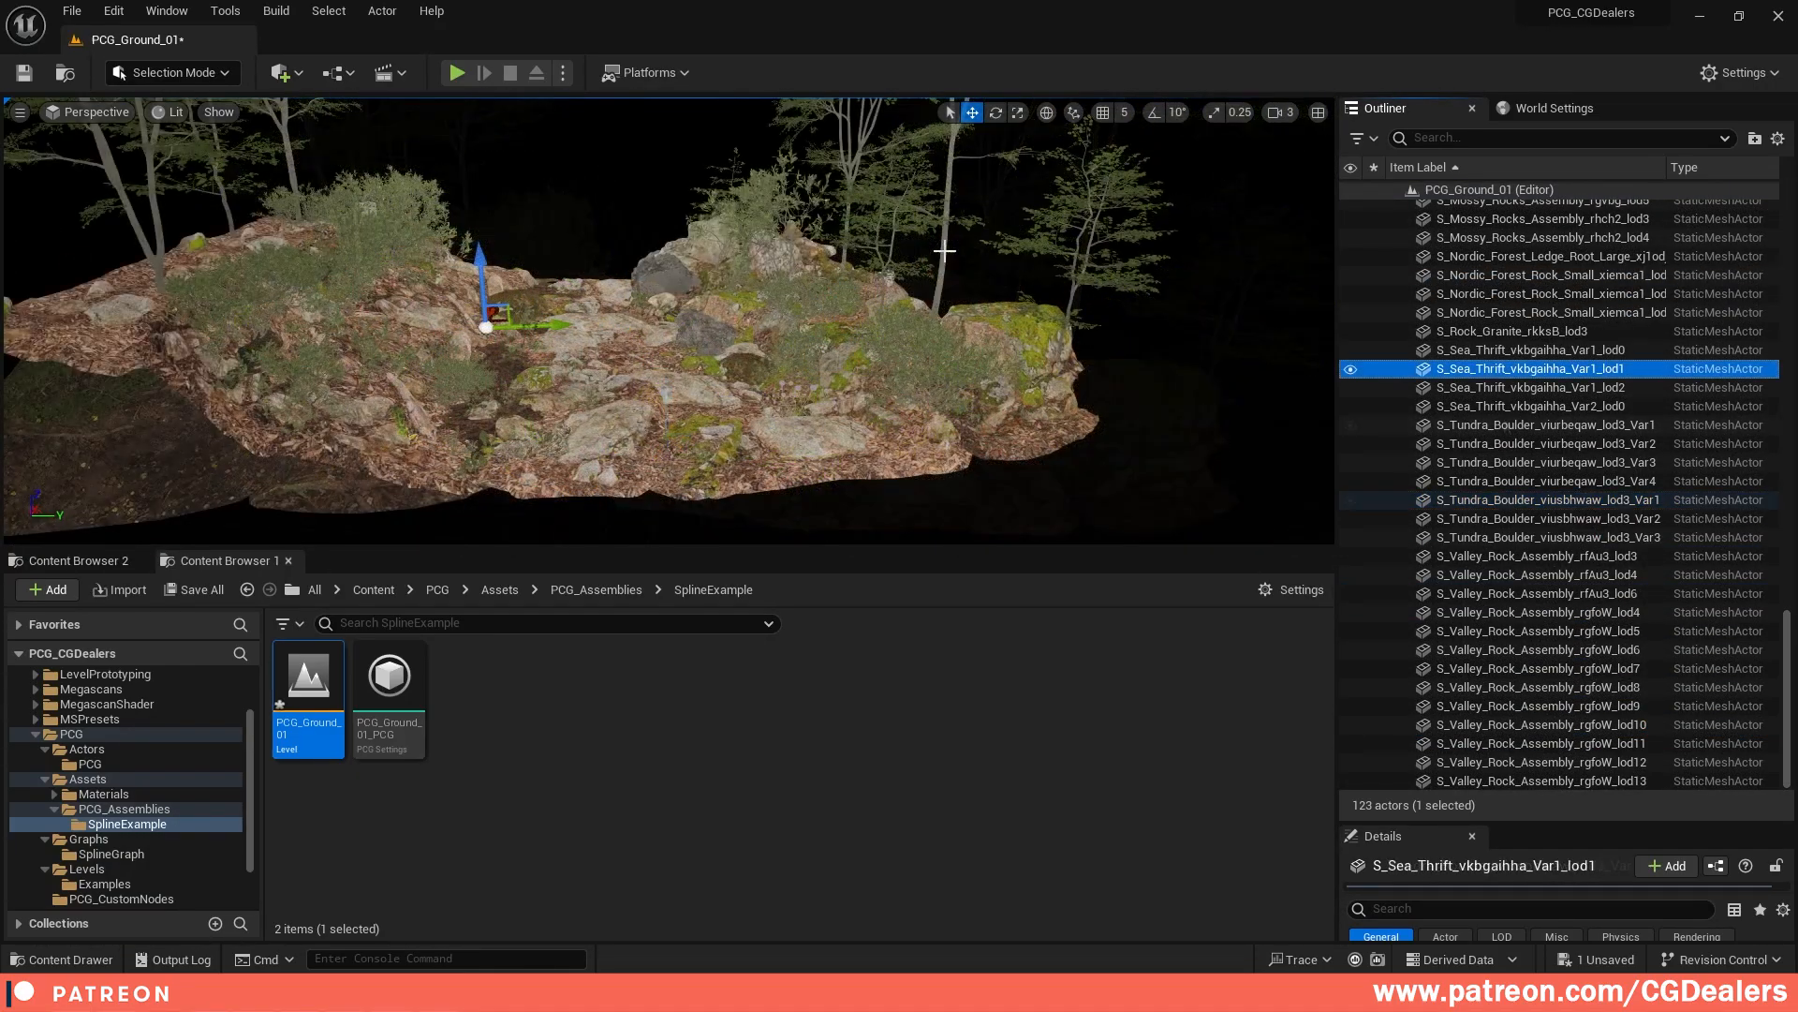
{"action": "left_click", "coordinate": [932, 300]}
{"action": "mouse_move", "coordinate": [881, 187]}
{"action": "right_mouse_down"}
{"action": "mouse_move", "coordinate": [892, 153]}
{"action": "mouse_move", "coordinate": [873, 211]}
{"action": "right_mouse_up"}
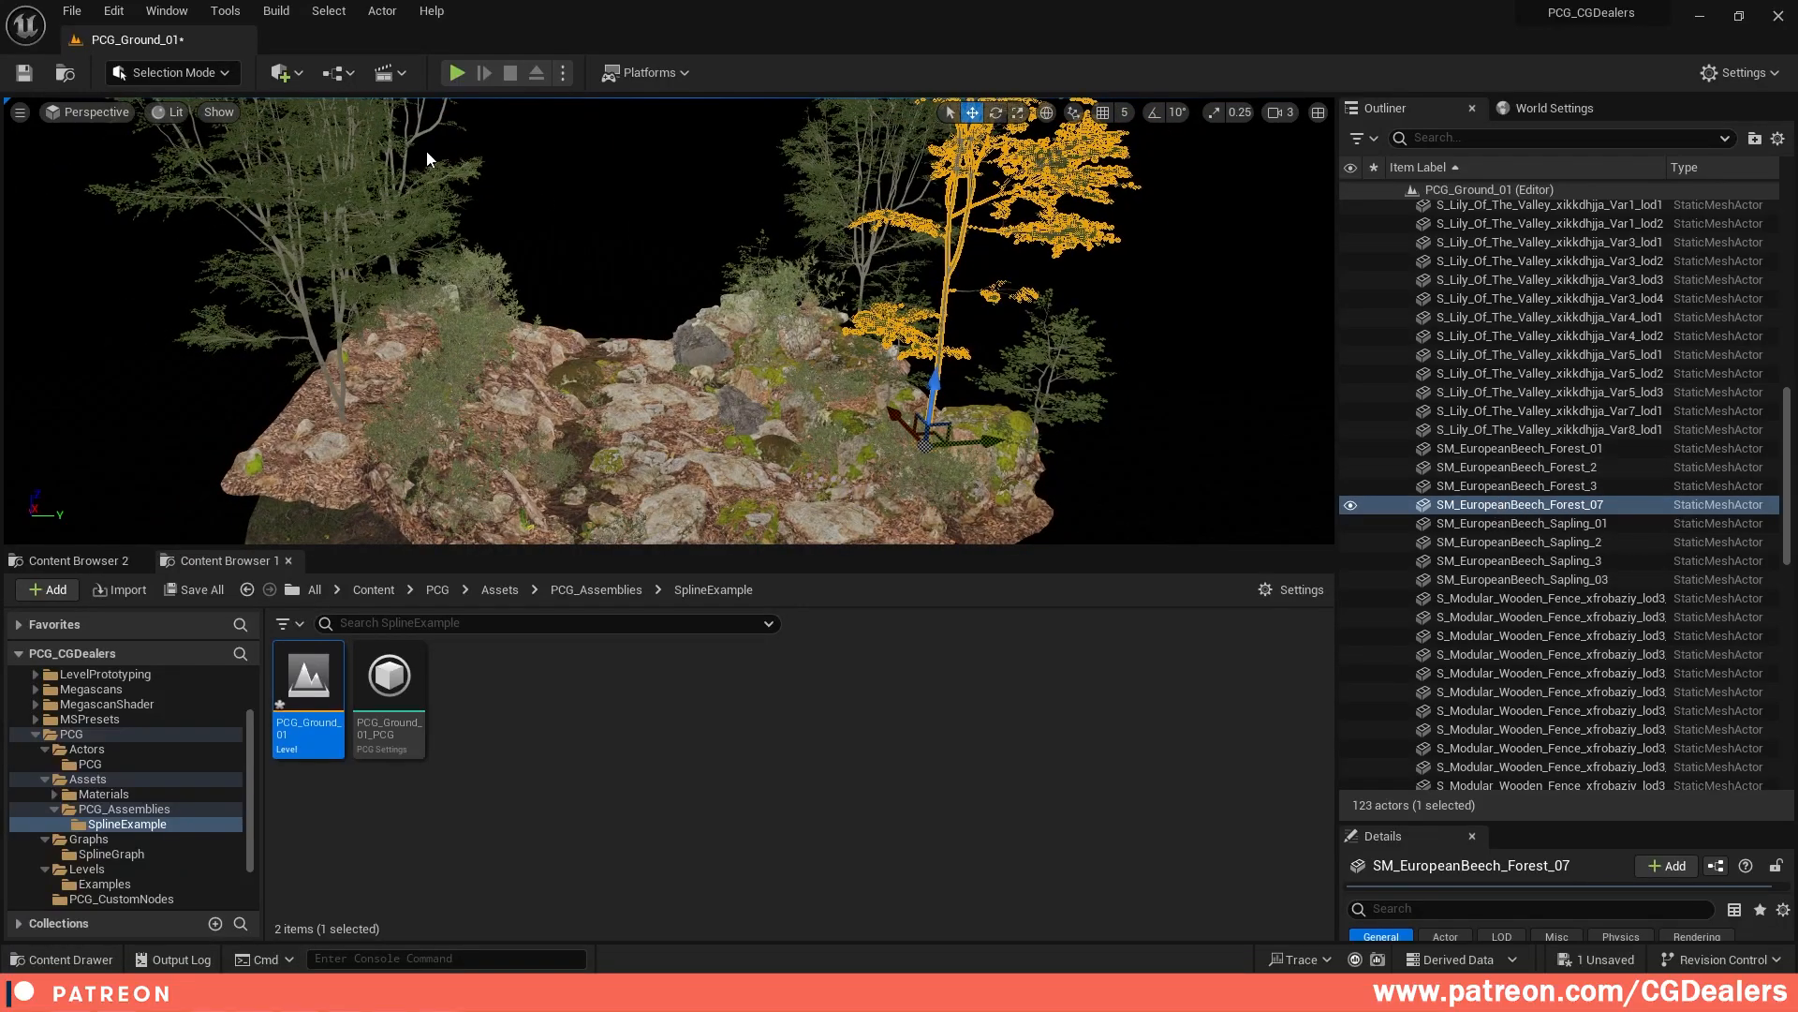
{"action": "right_click_drag", "start_coordinate": [648, 225], "coordinate": [764, 425]}
{"action": "right_click_drag", "start_coordinate": [501, 345], "coordinate": [719, 337]}
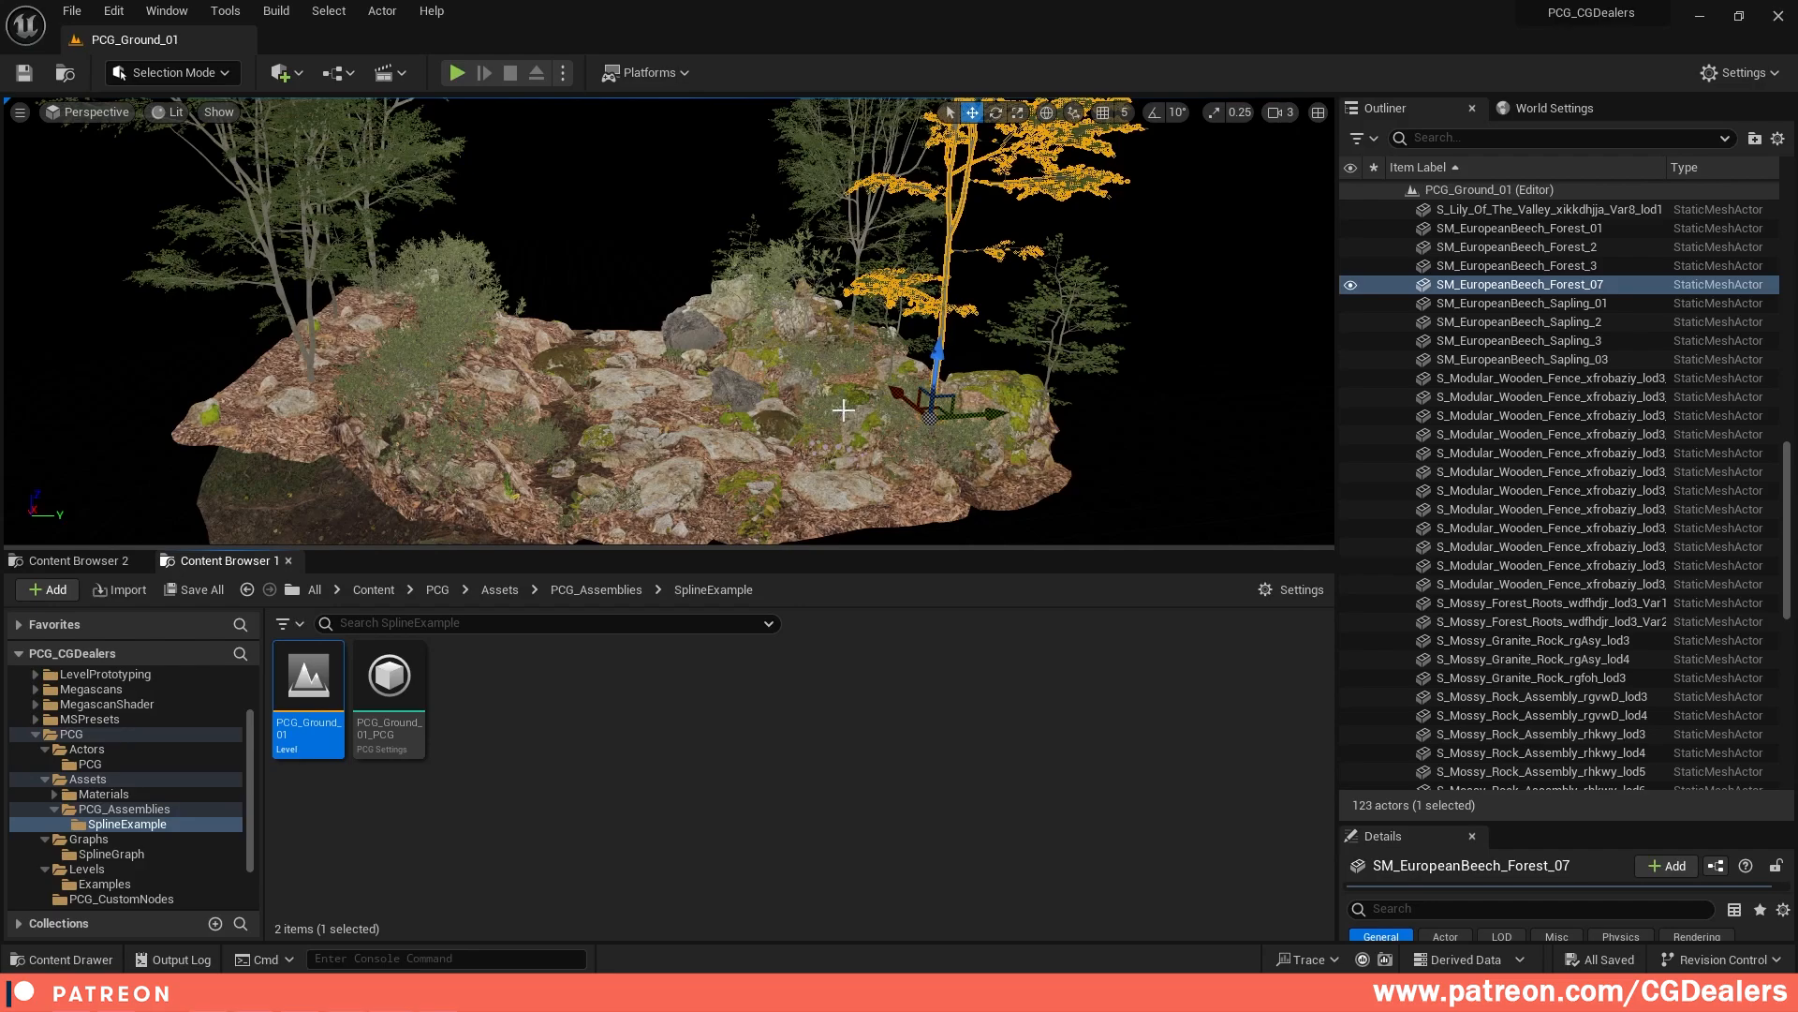
Step: Run the PCG - Level To PCG Settings action on PCG_Ground_01 and open the PCG_Ground_01_PCG settings asset maximized
{"action": "right_click", "coordinate": [328, 695]}
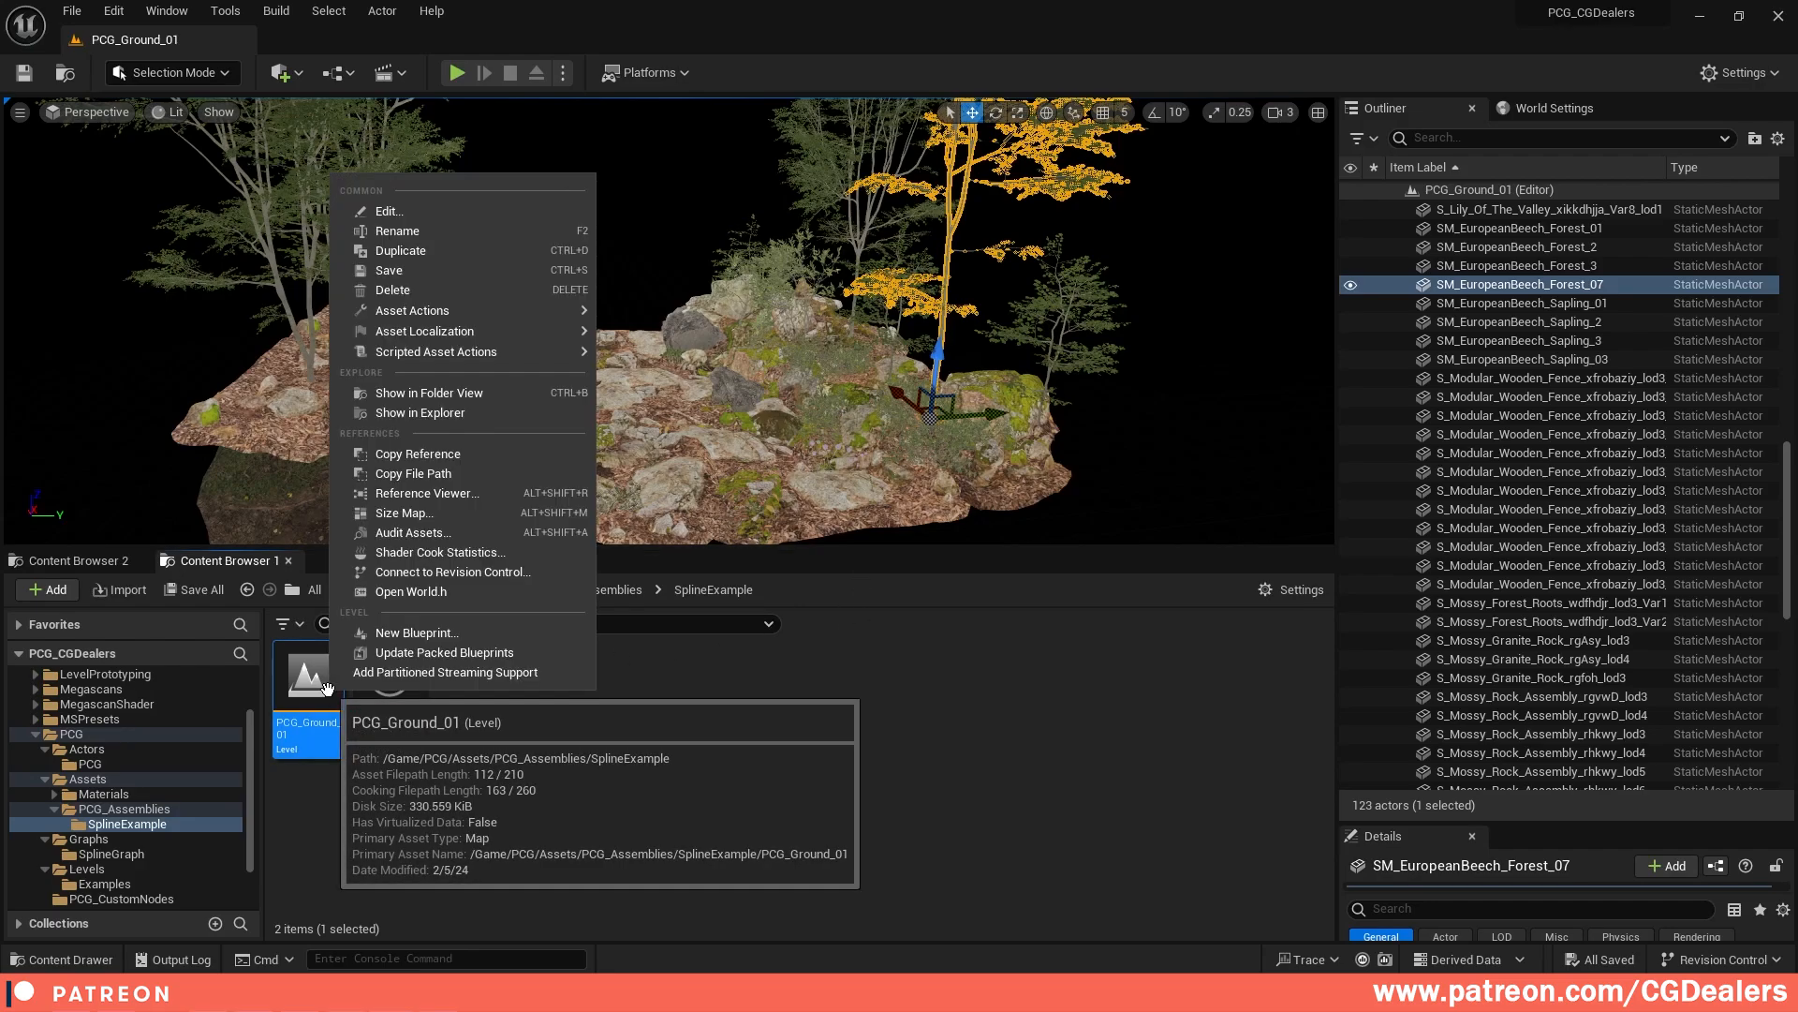
{"action": "mouse_move", "coordinate": [533, 352]}
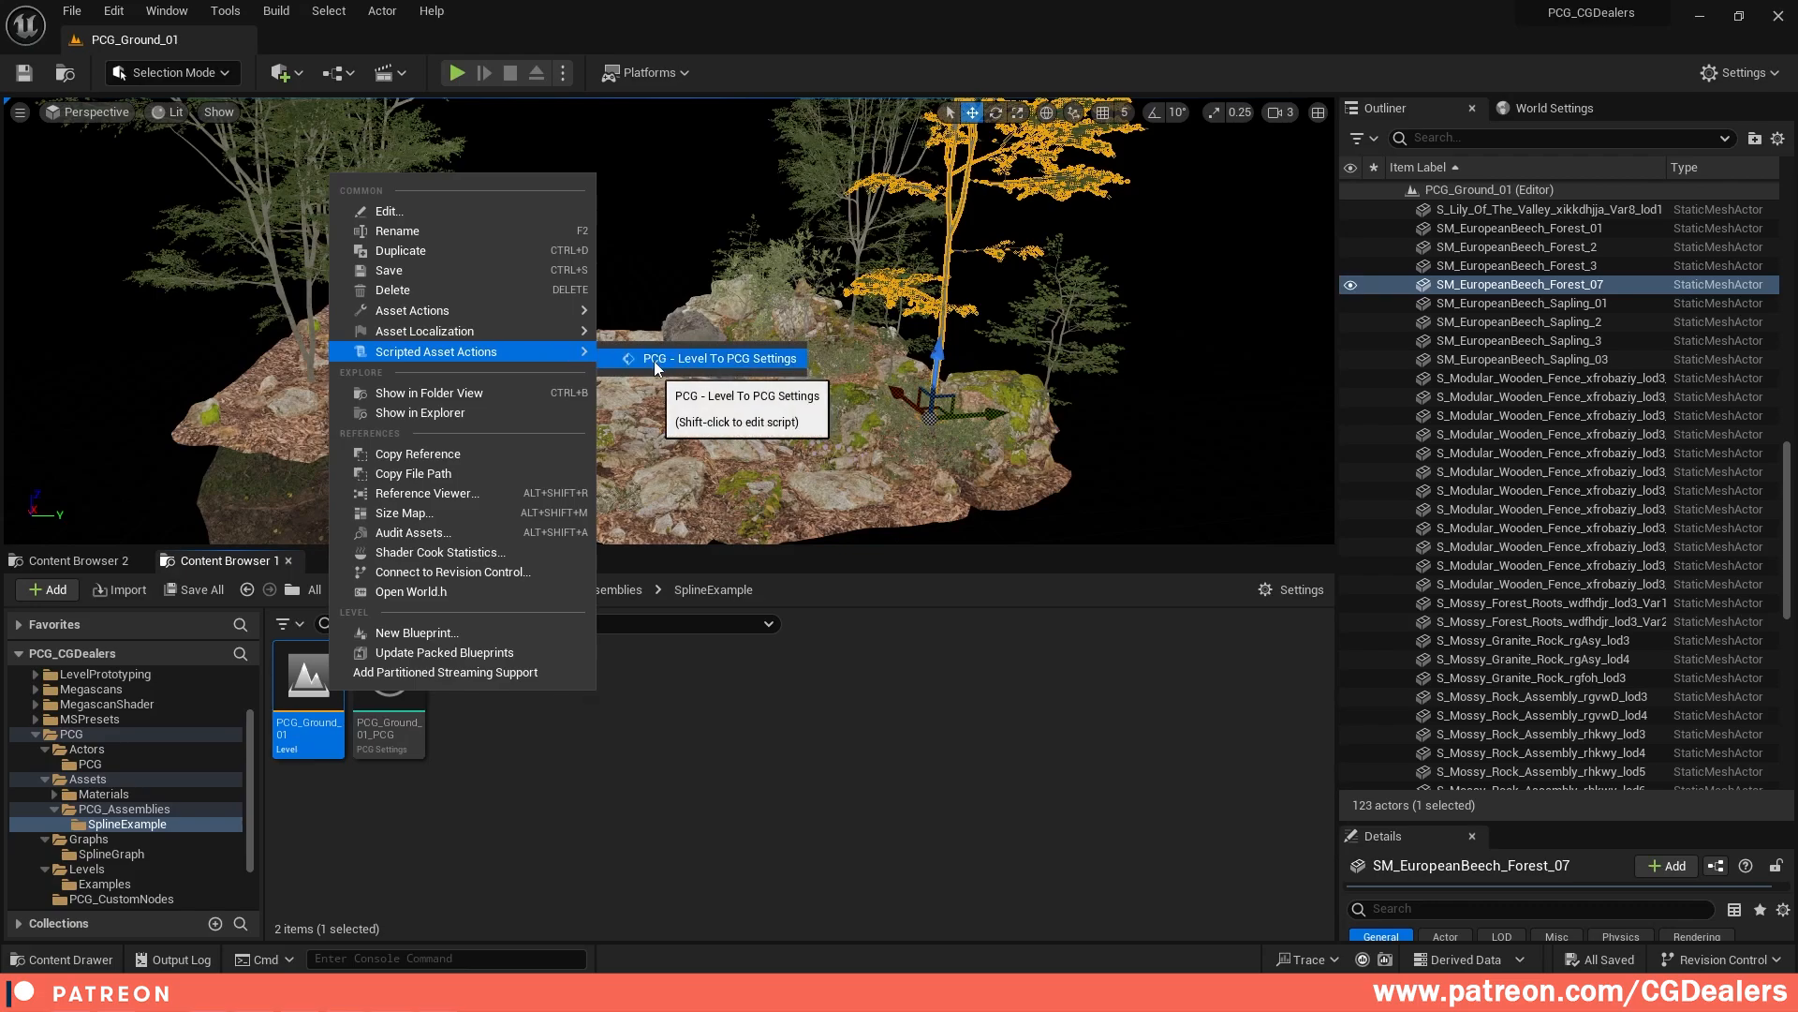
{"action": "left_click", "coordinate": [783, 371]}
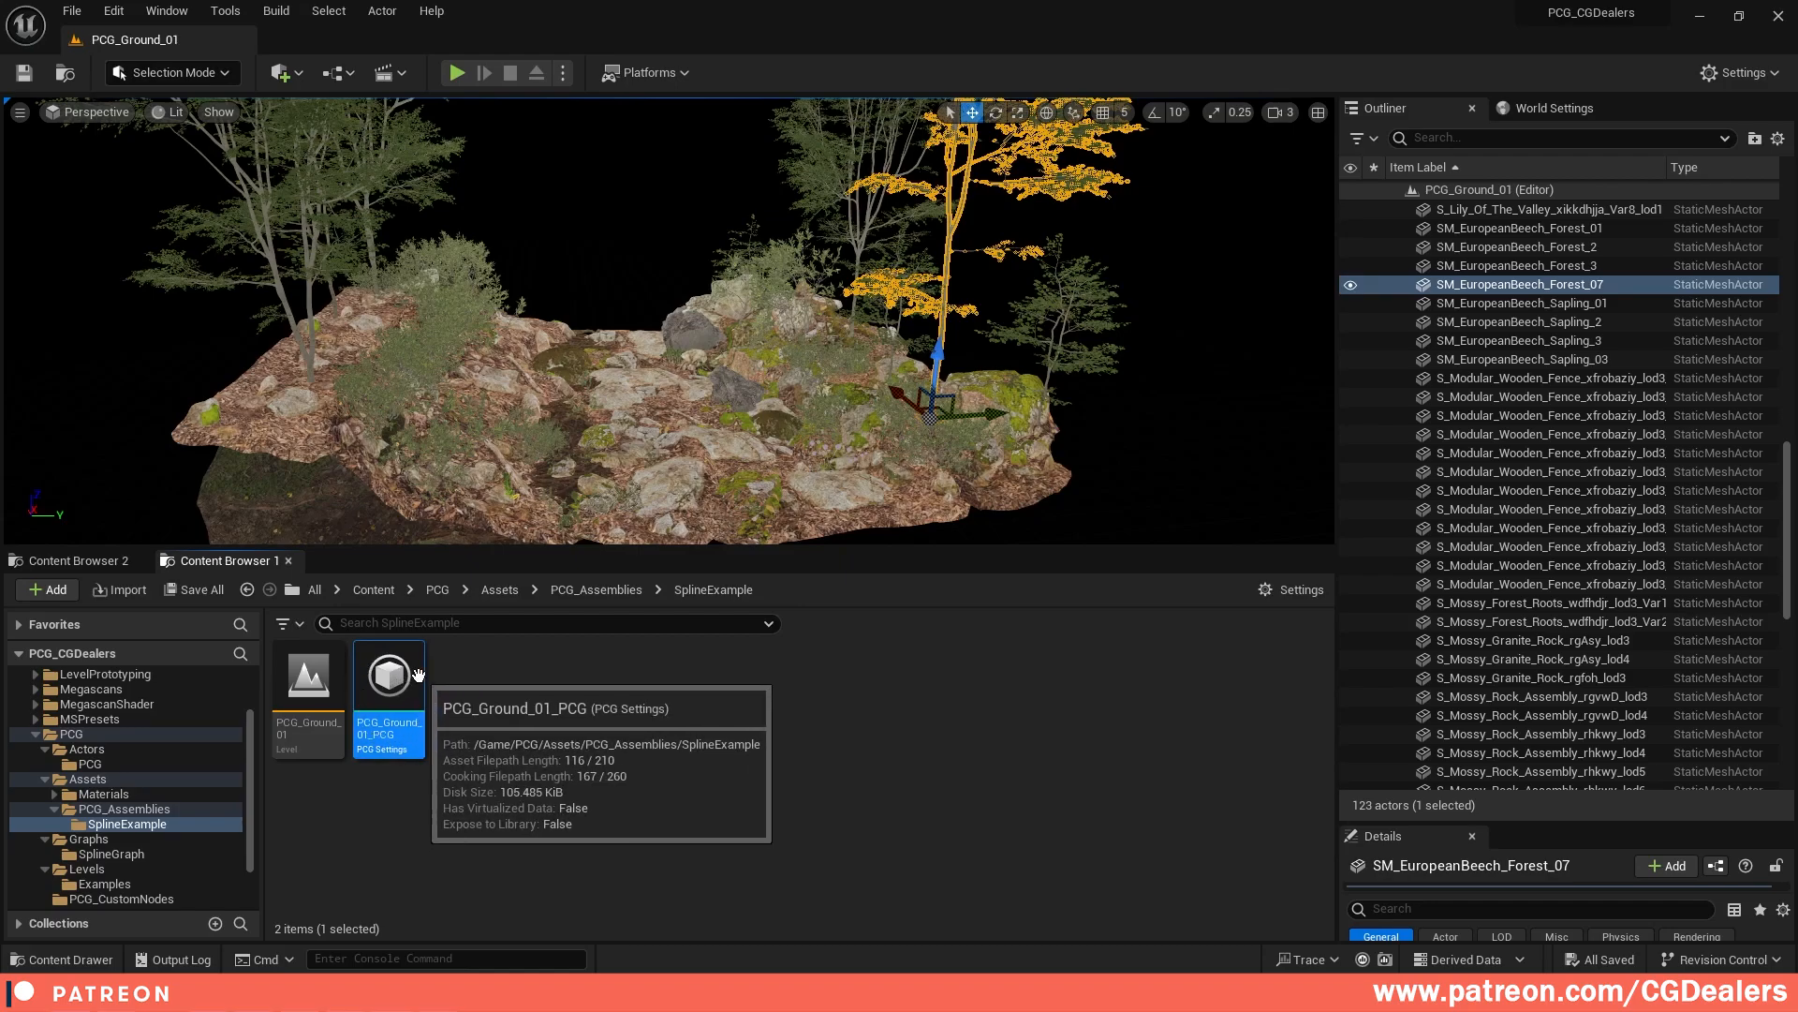
{"action": "double_click", "coordinate": [417, 675]}
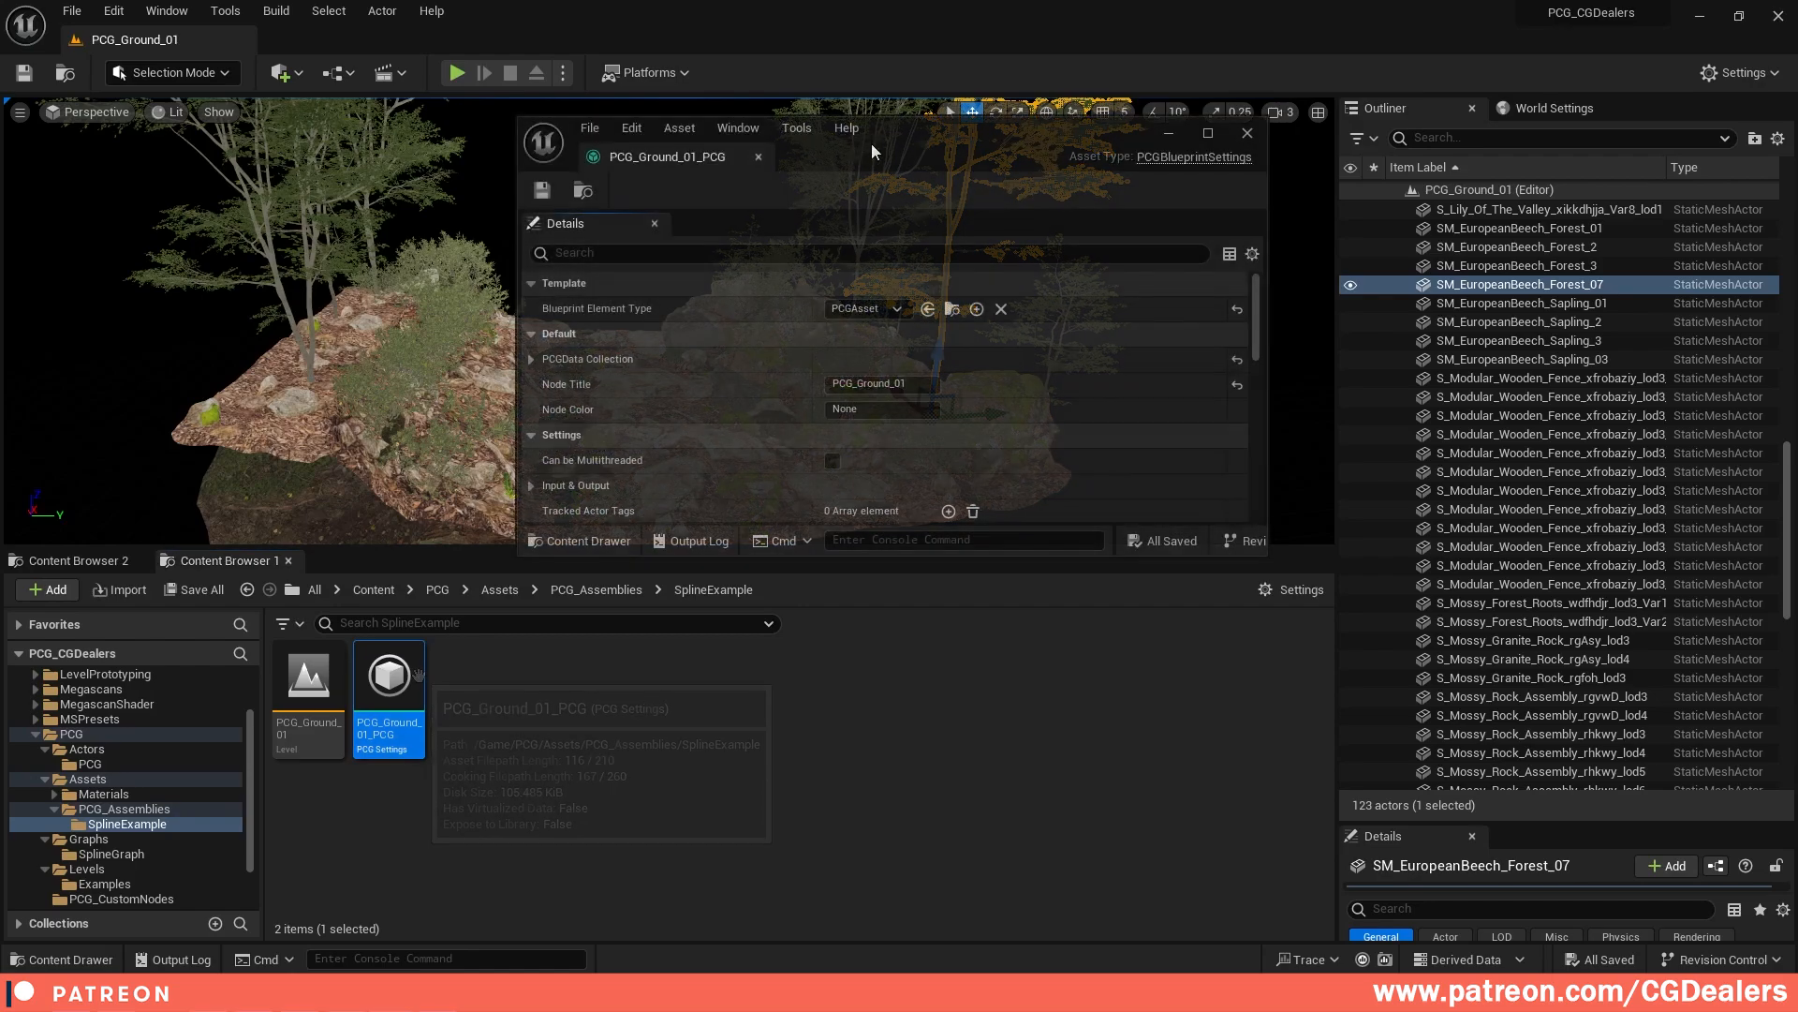
{"action": "double_click", "coordinate": [905, 141]}
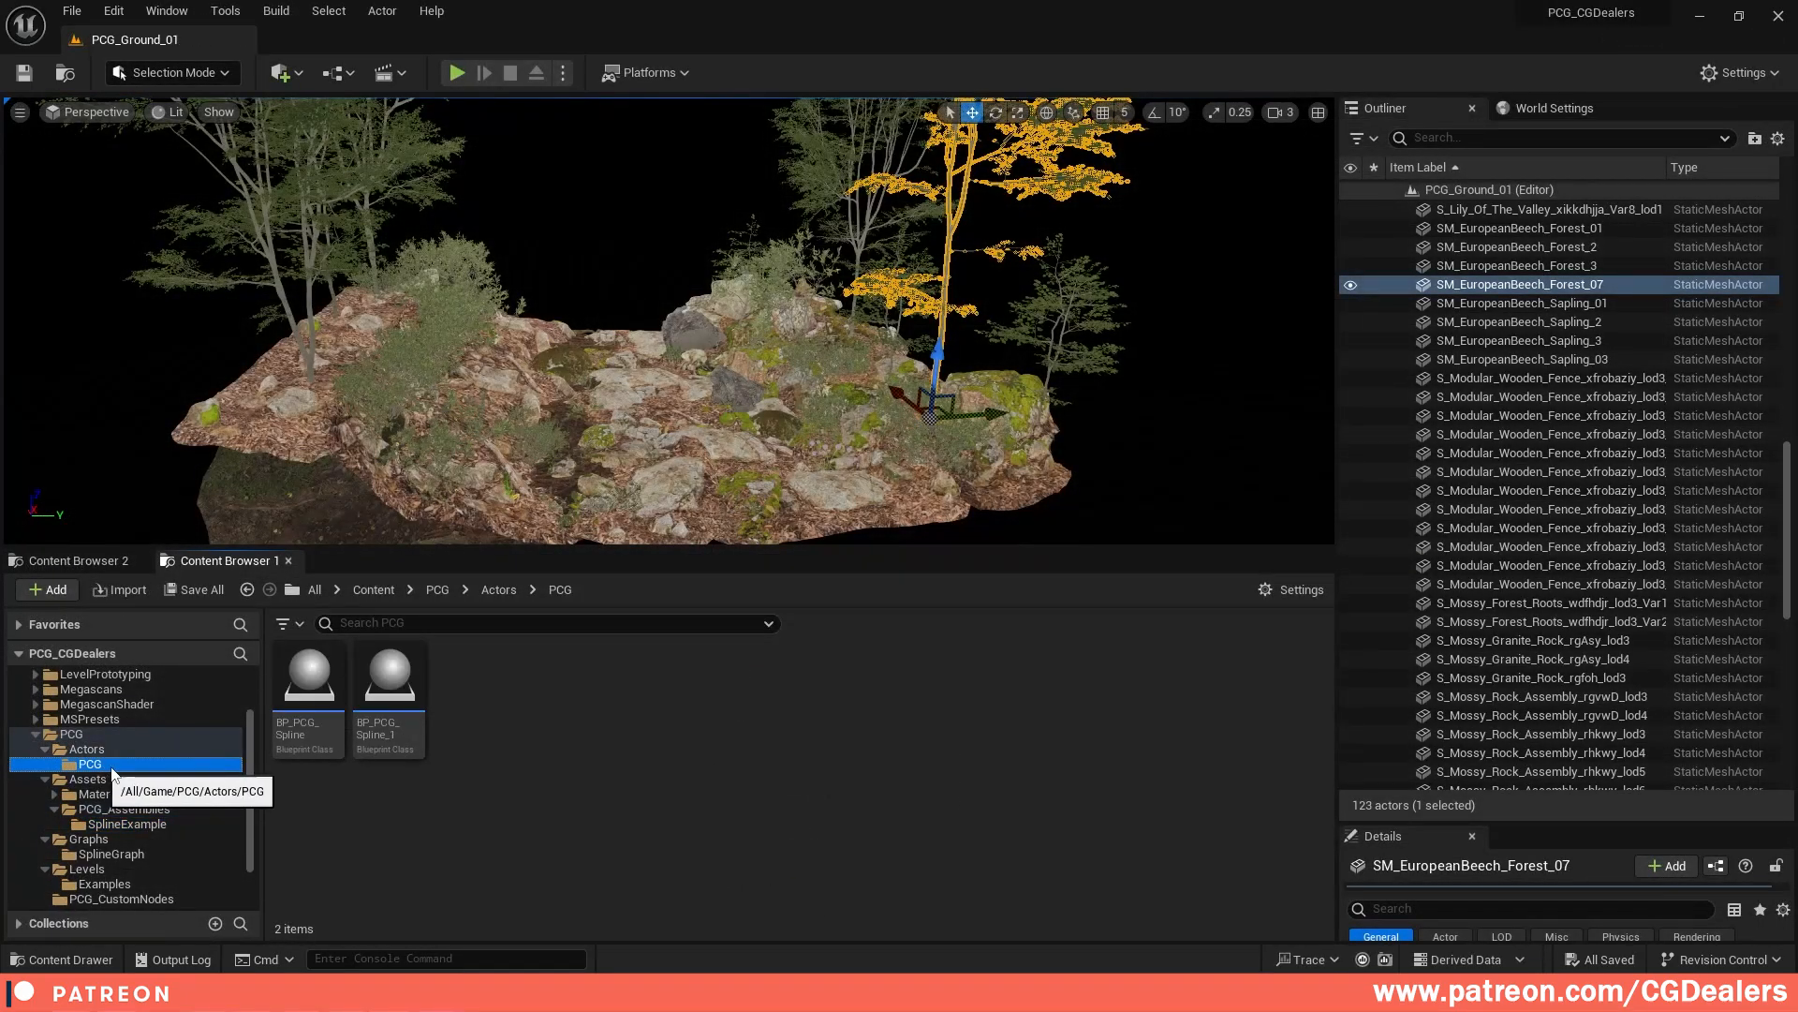
Step: Place the PCG_Ground_01 level from the SplineExample folder onto the grid floor of CGDealers_PCG_Spline_Example and collapse its Outliner entry
{"action": "left_click", "coordinate": [182, 824]}
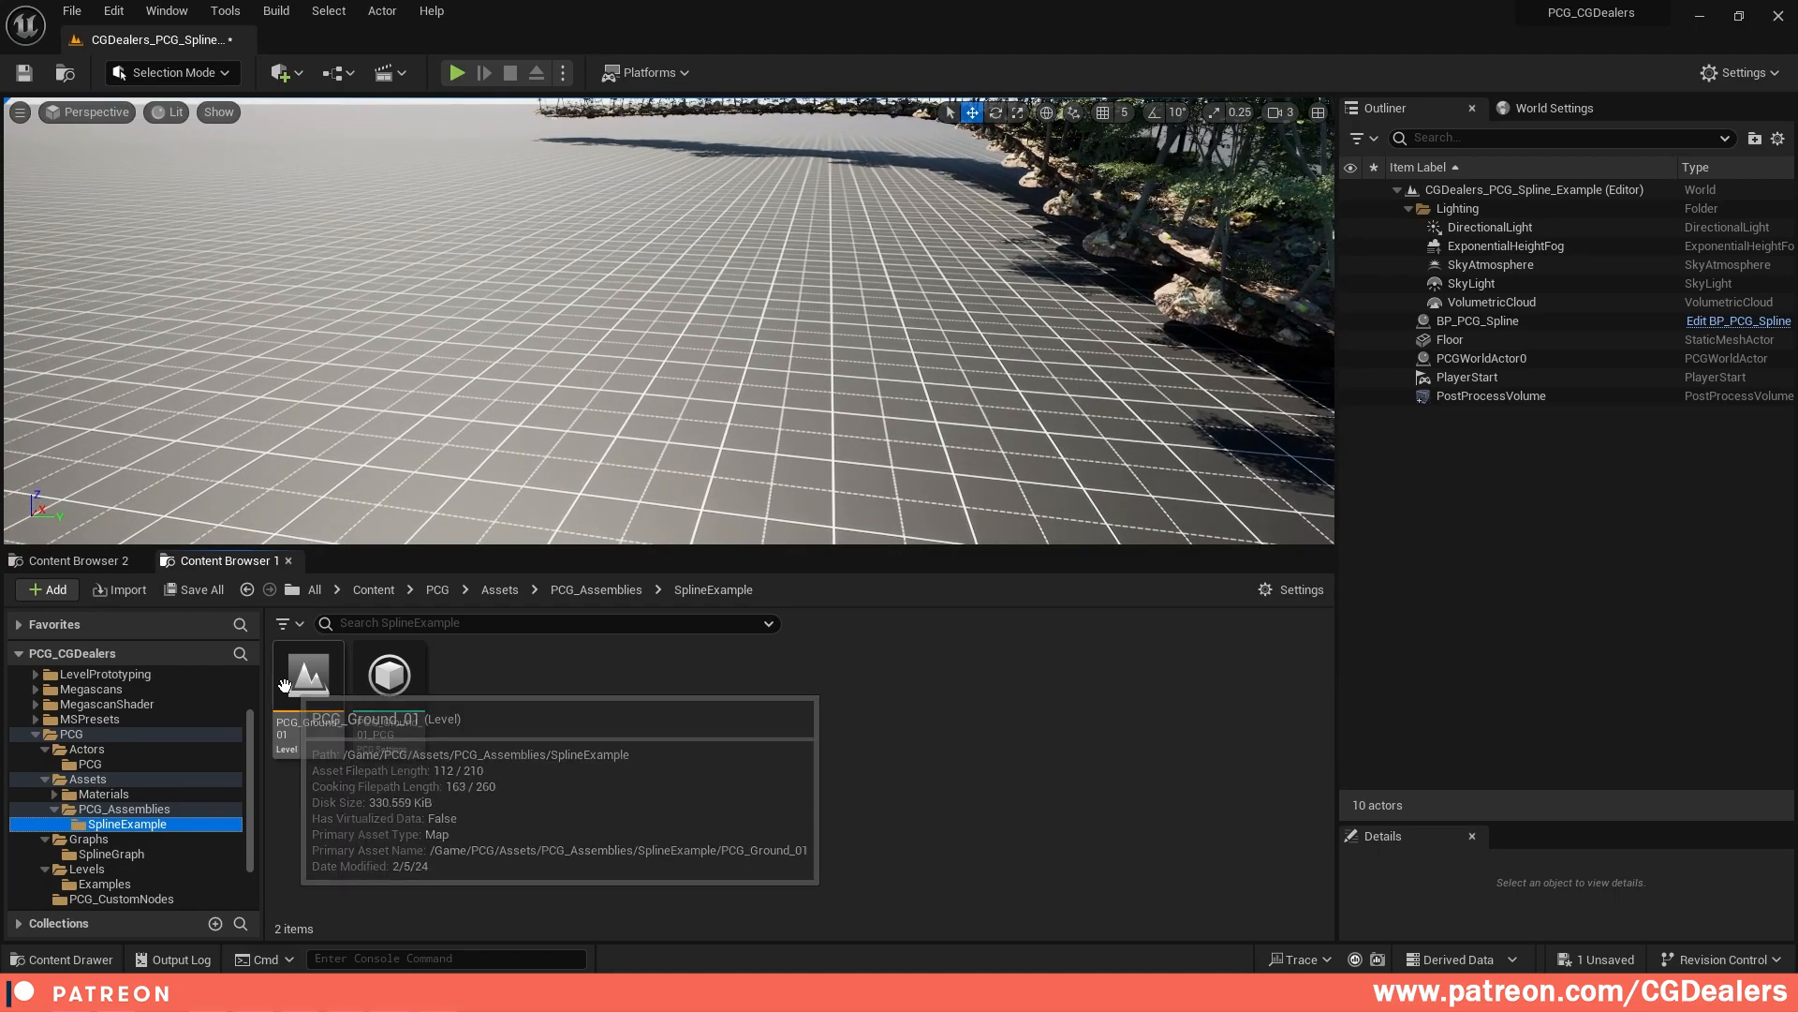
{"action": "left_click", "coordinate": [291, 692]}
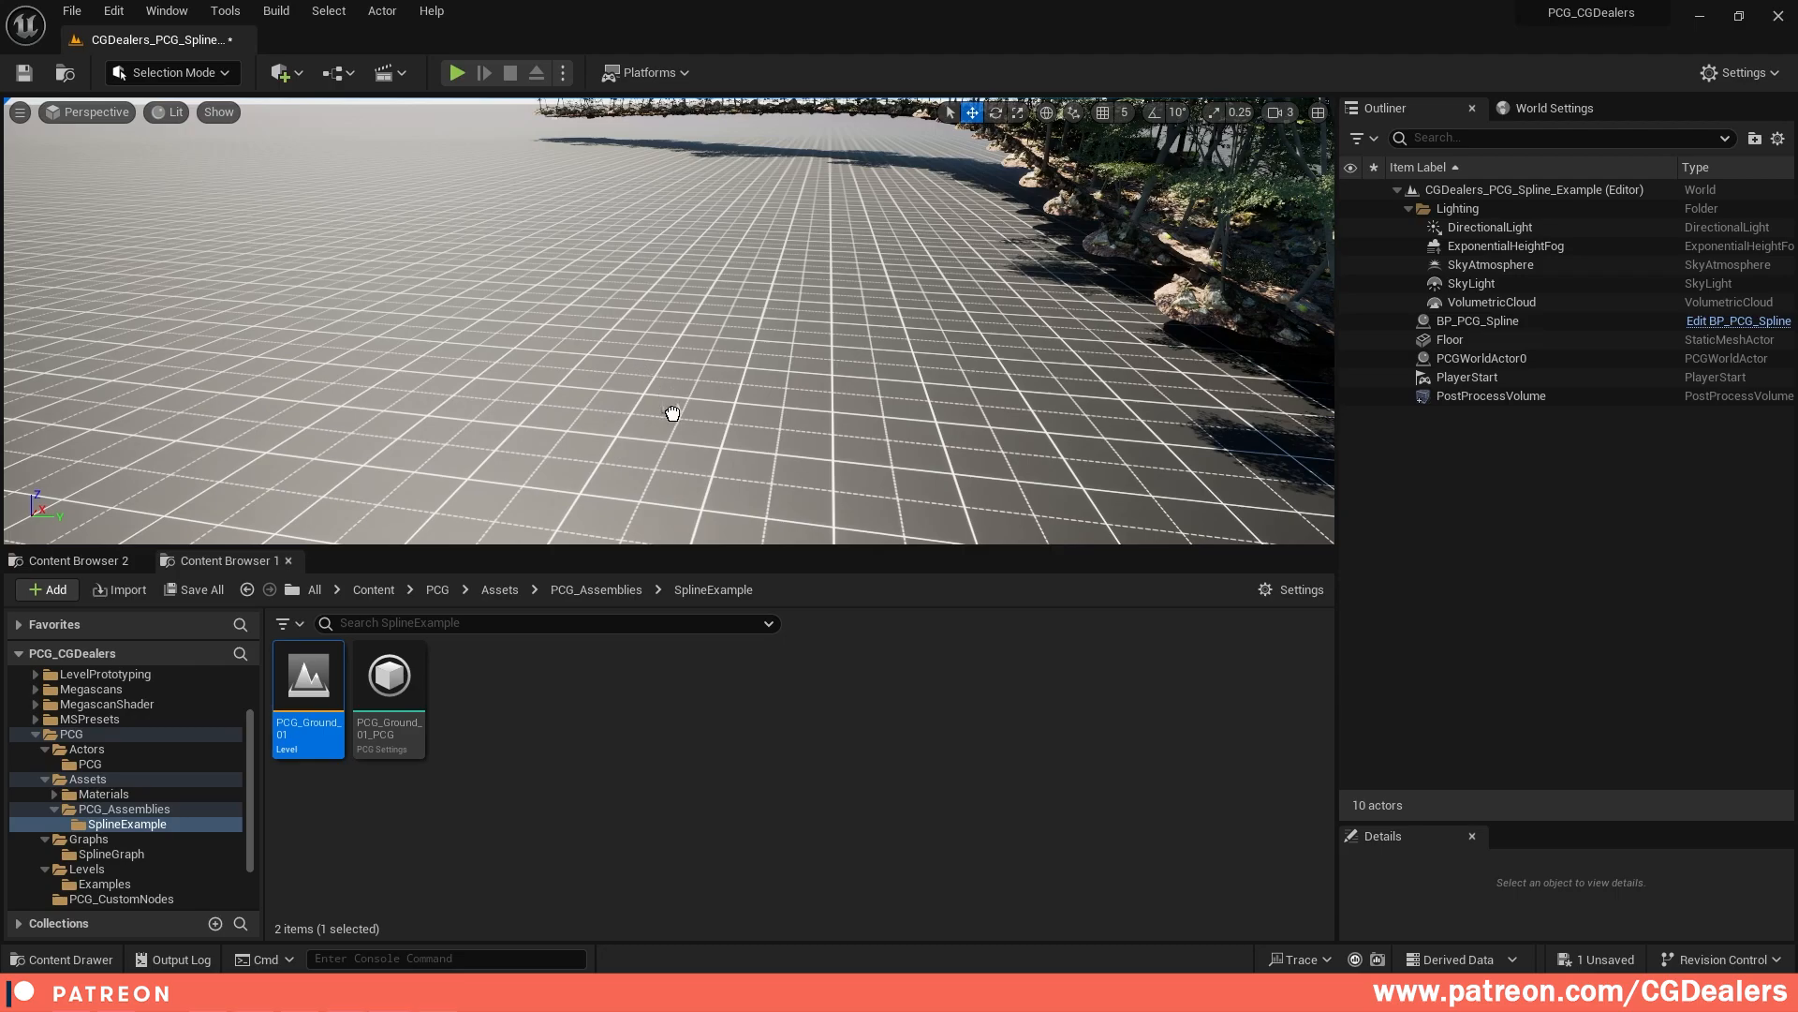
{"action": "left_click_drag", "start_coordinate": [673, 413], "coordinate": [673, 413]}
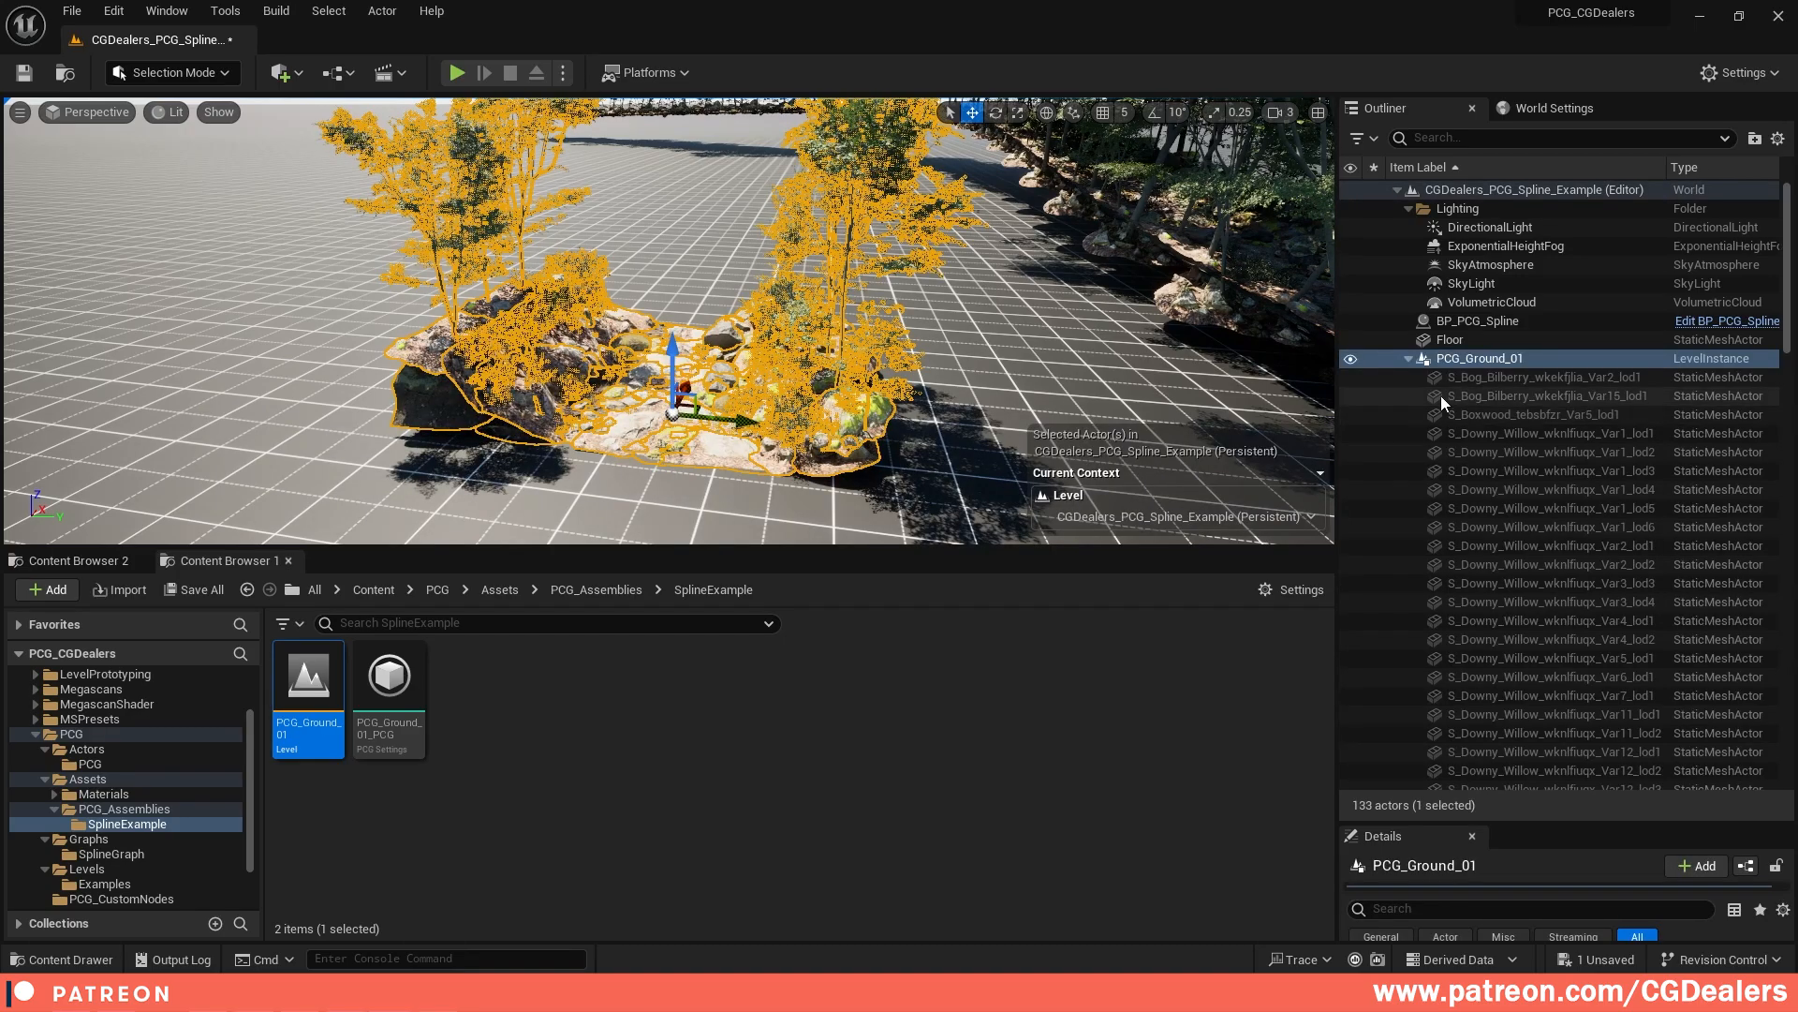
{"action": "left_click", "coordinate": [1399, 357]}
{"action": "left_click", "coordinate": [1410, 359]}
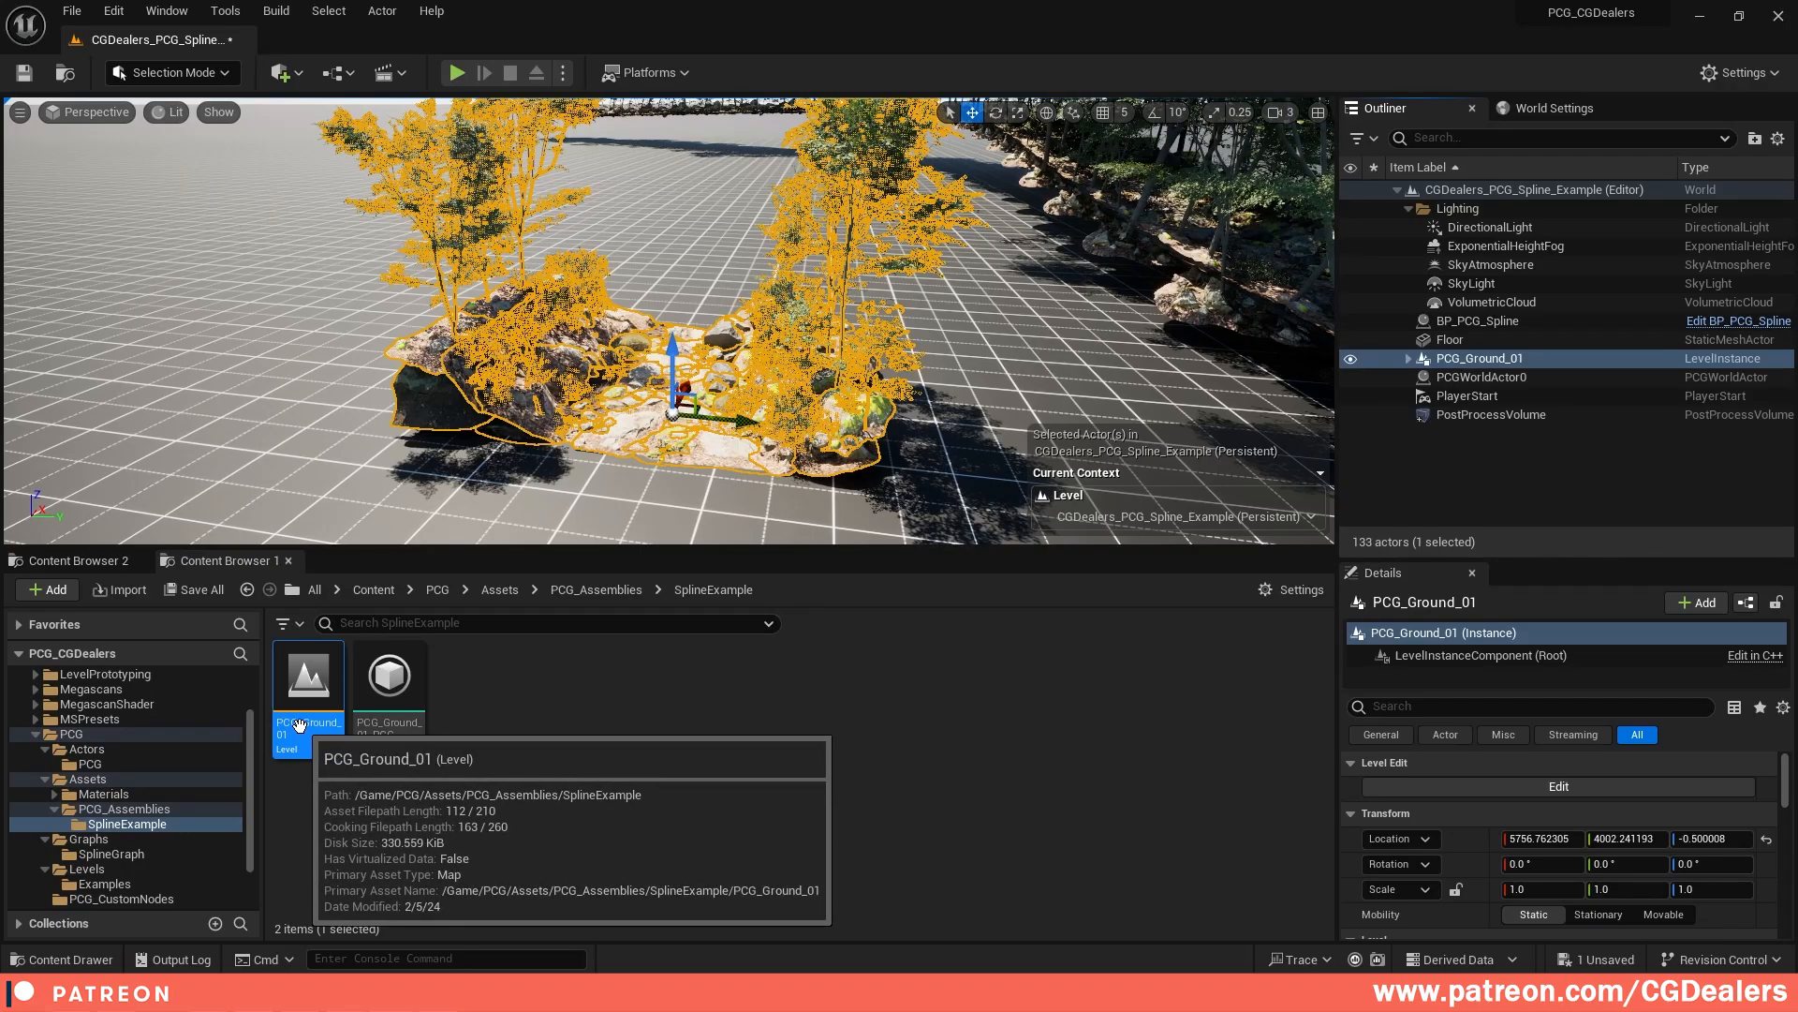
Step: Within the PCG_Ground_01 level instance, move the S_Tundra_Boulder_viurbeqaw_lod3_Var4 boulder to about Y 4096 and exit instance editing
{"action": "left_click", "coordinate": [1497, 357]}
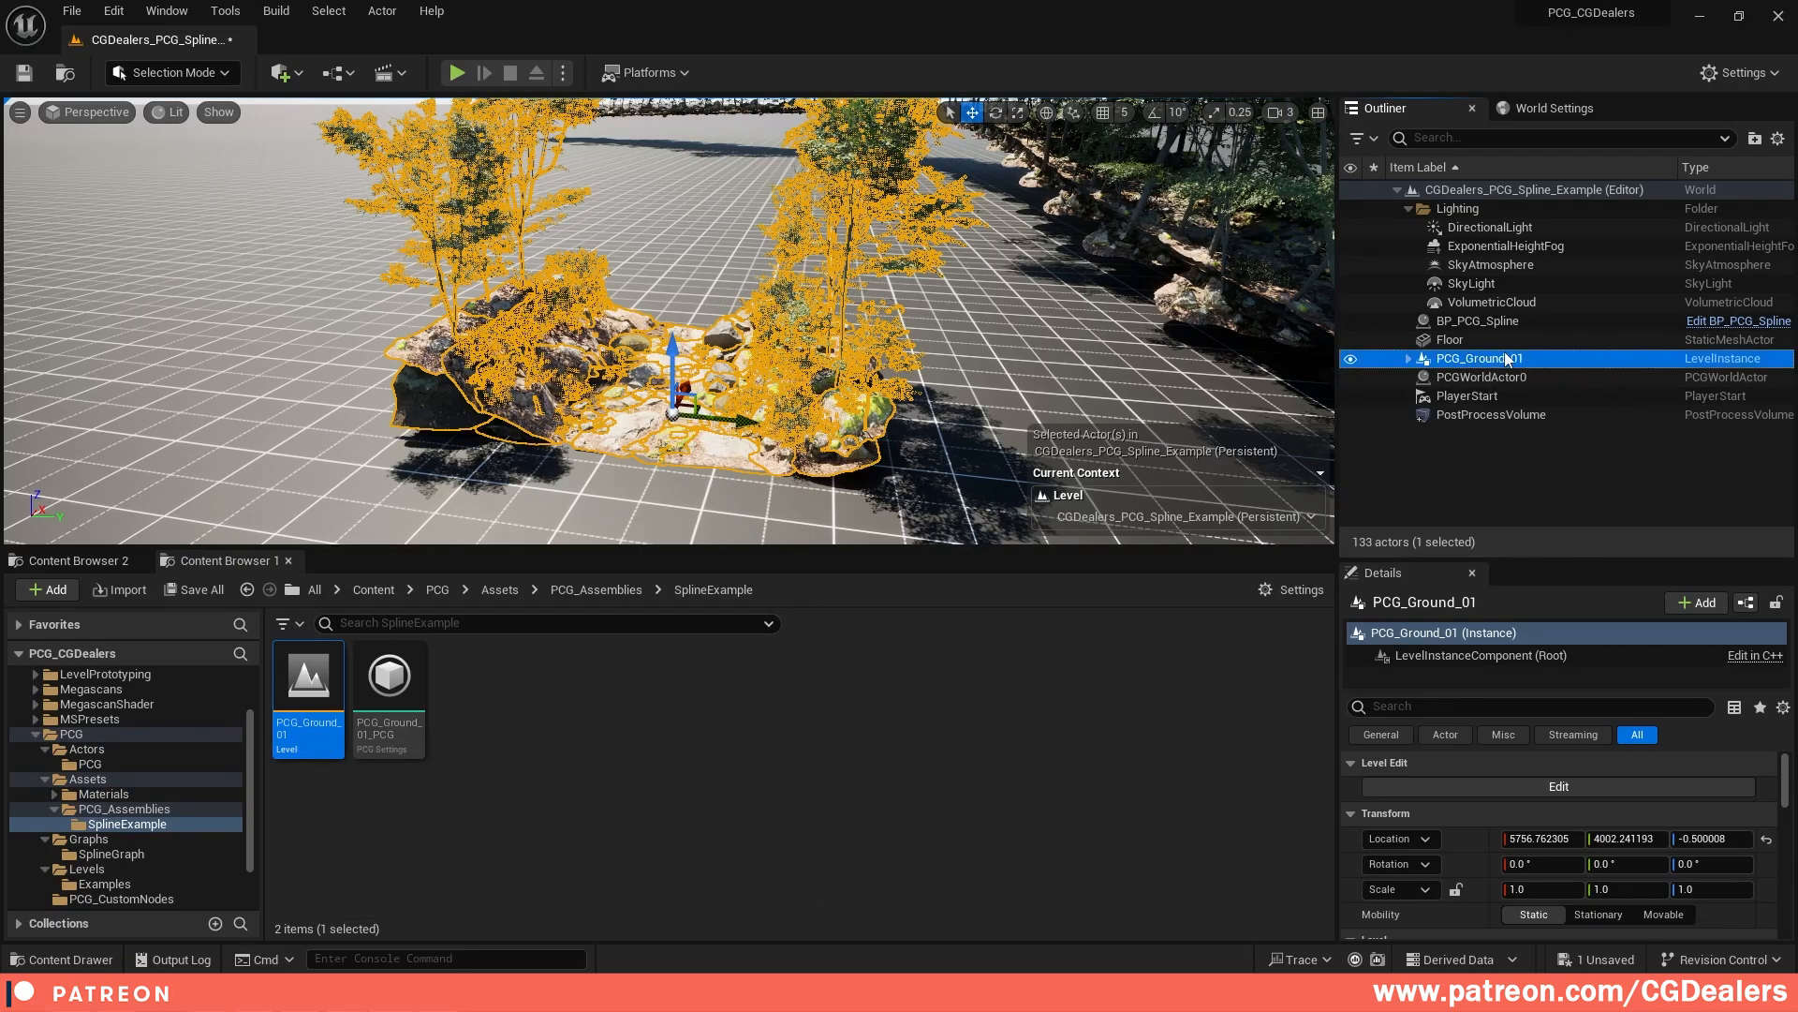
{"action": "left_click", "coordinate": [1543, 788]}
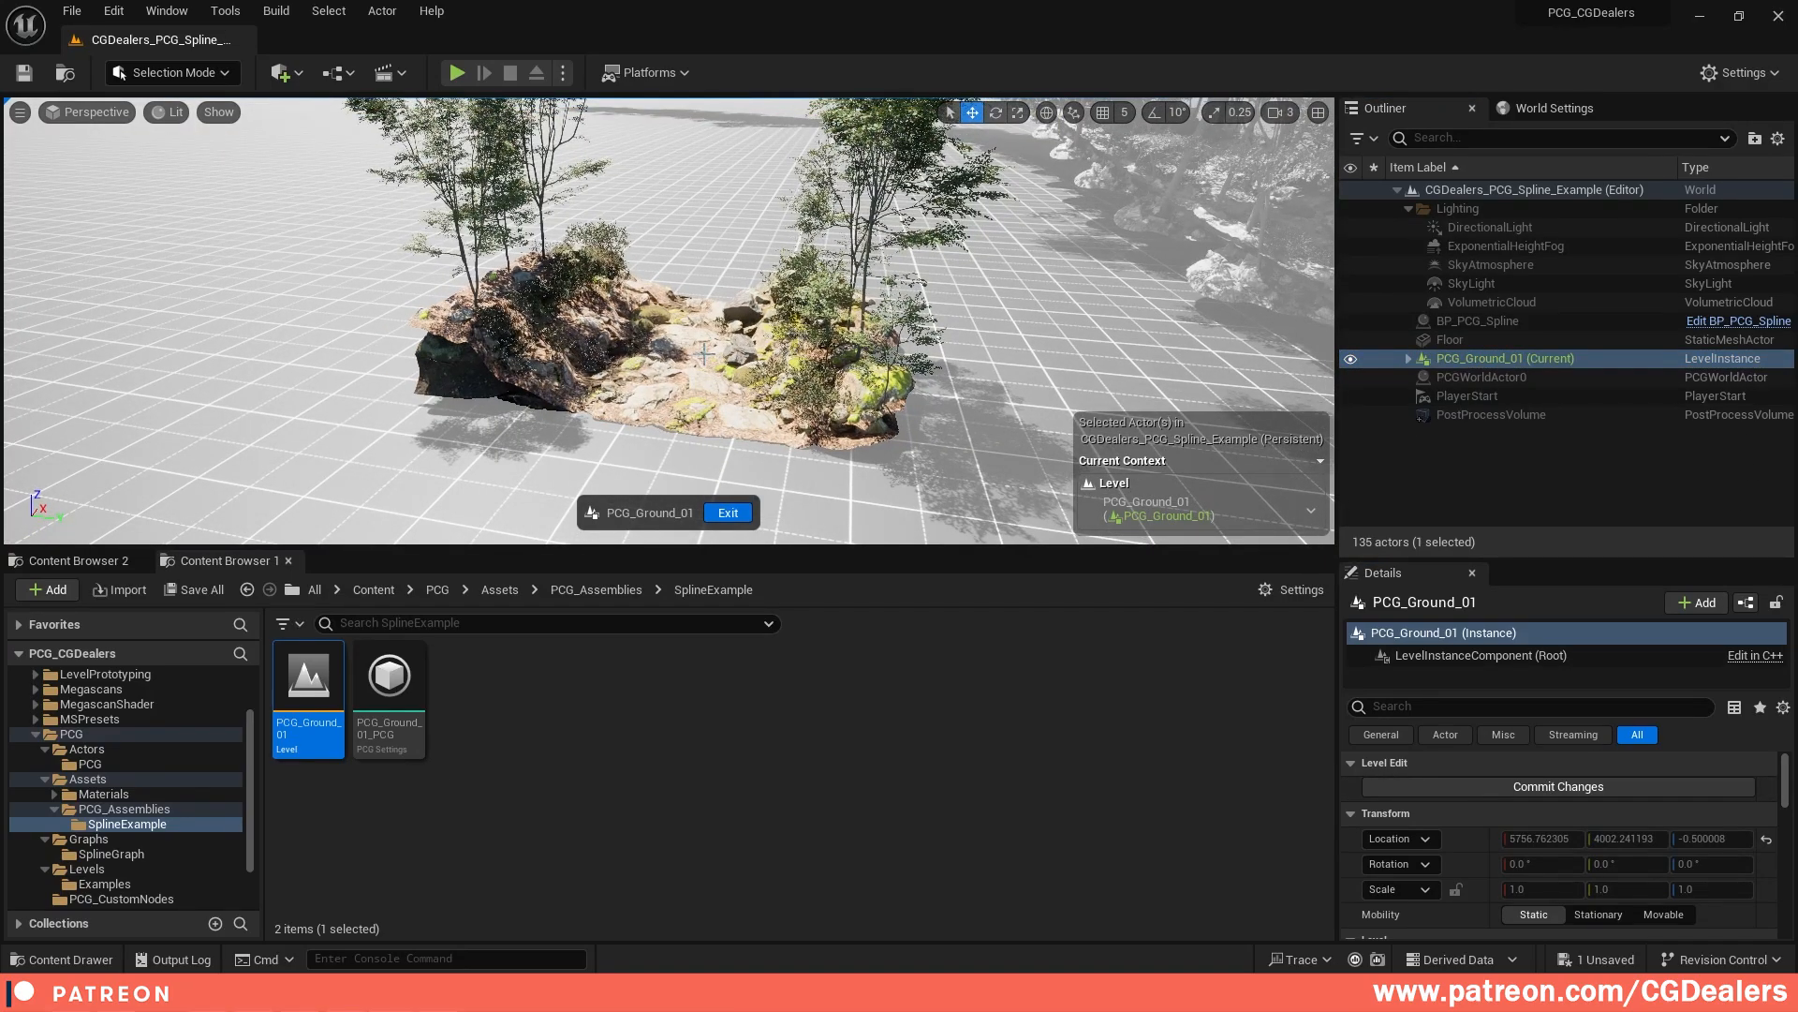
{"action": "key", "text": "w"}
{"action": "right_click_drag", "start_coordinate": [705, 354], "coordinate": [765, 344]}
{"action": "left_click", "coordinate": [761, 382]}
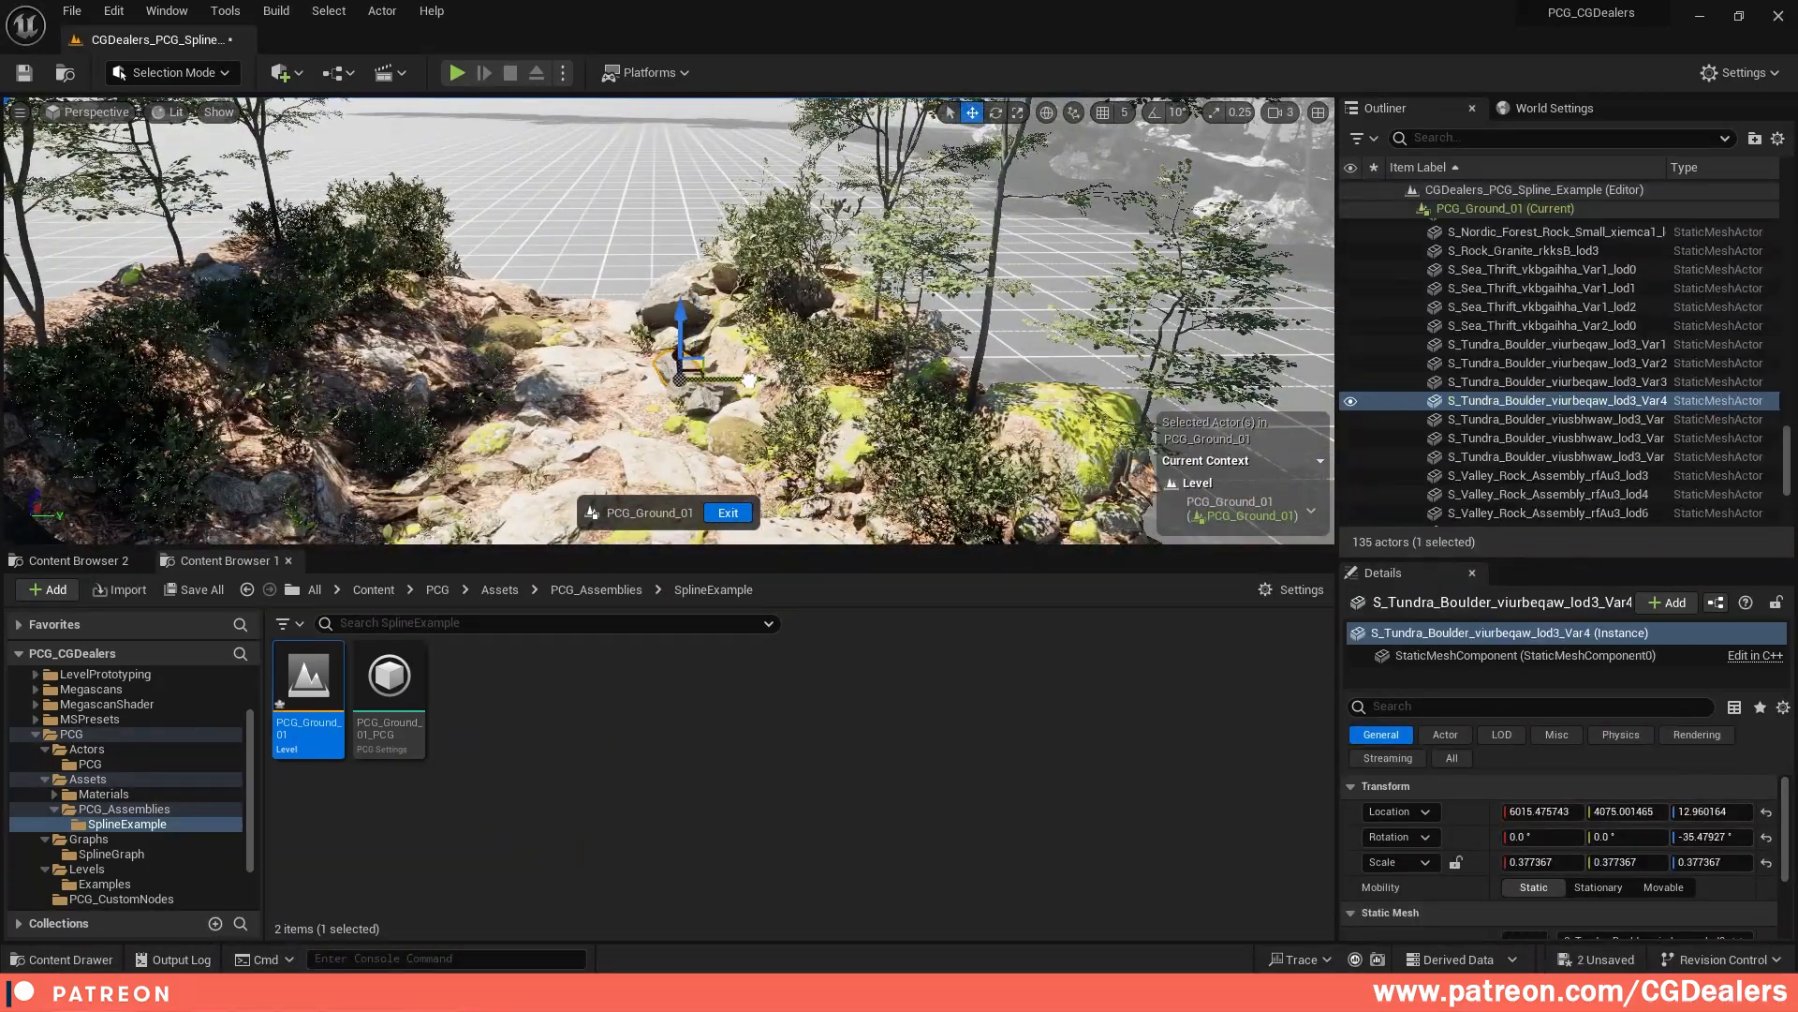
{"action": "left_click_drag", "start_coordinate": [761, 382], "coordinate": [764, 382]}
{"action": "key", "text": "ctrl+s"}
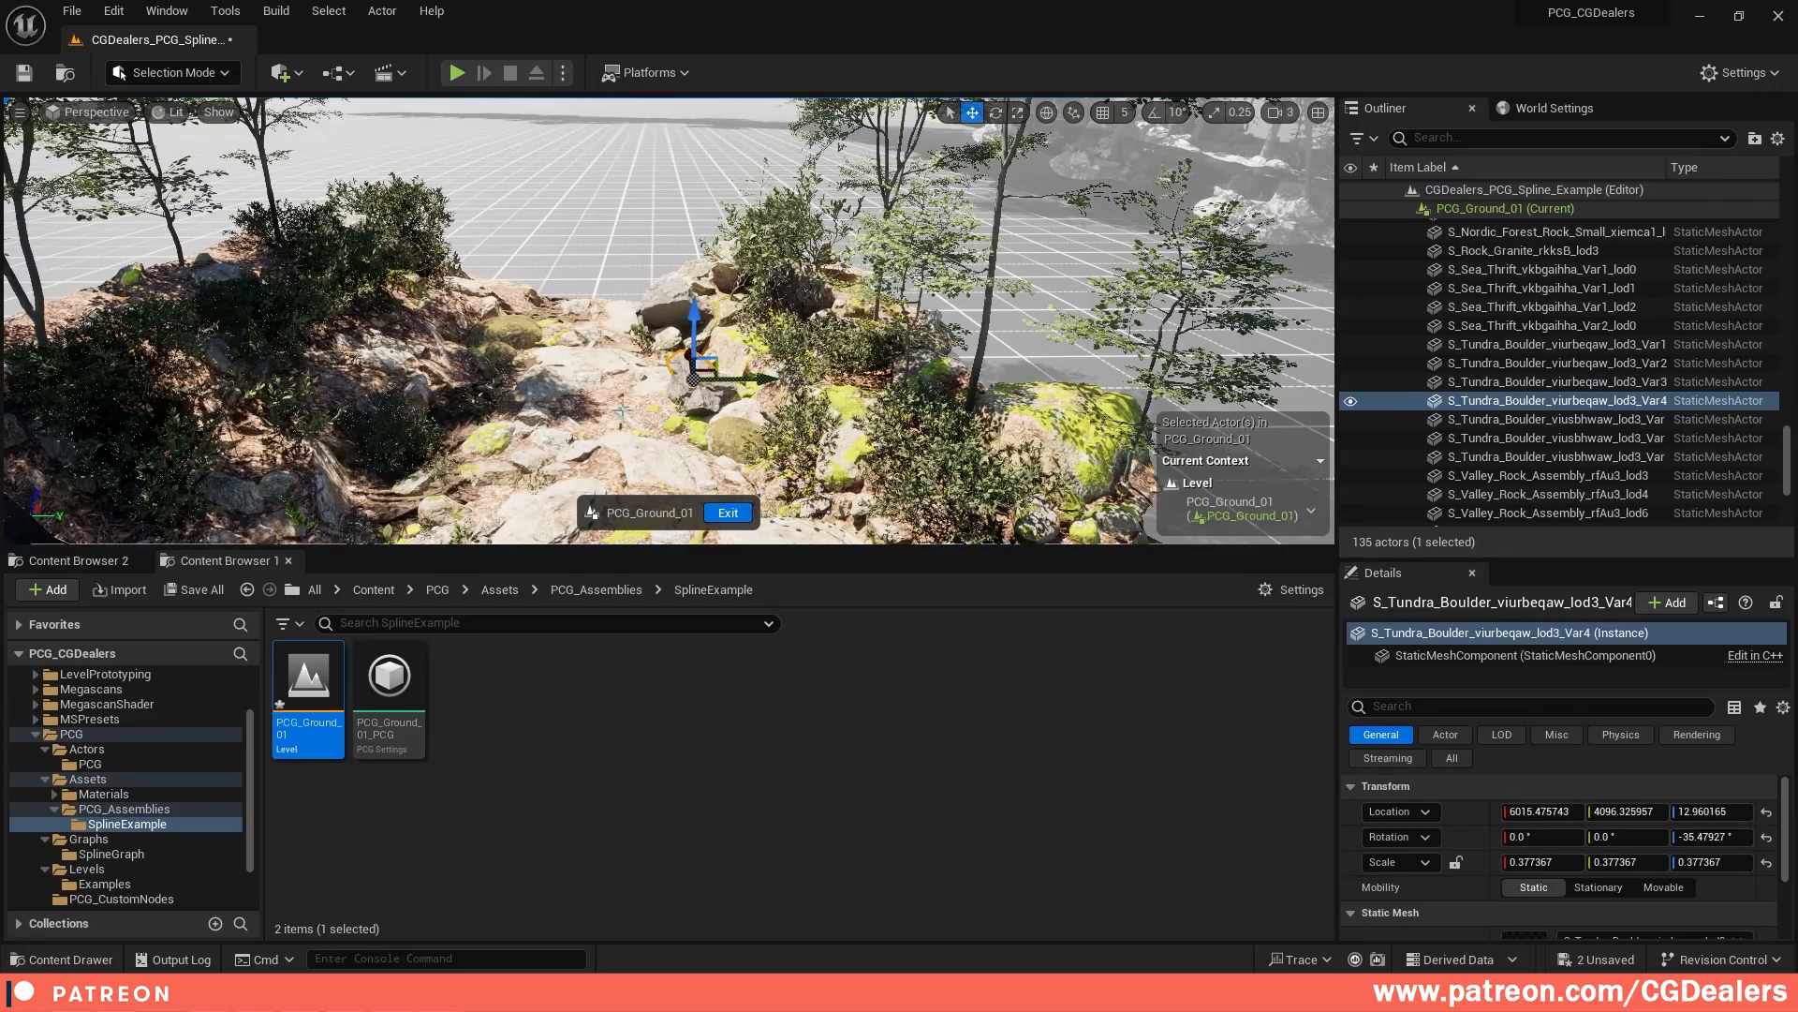
{"action": "left_click", "coordinate": [728, 512]}
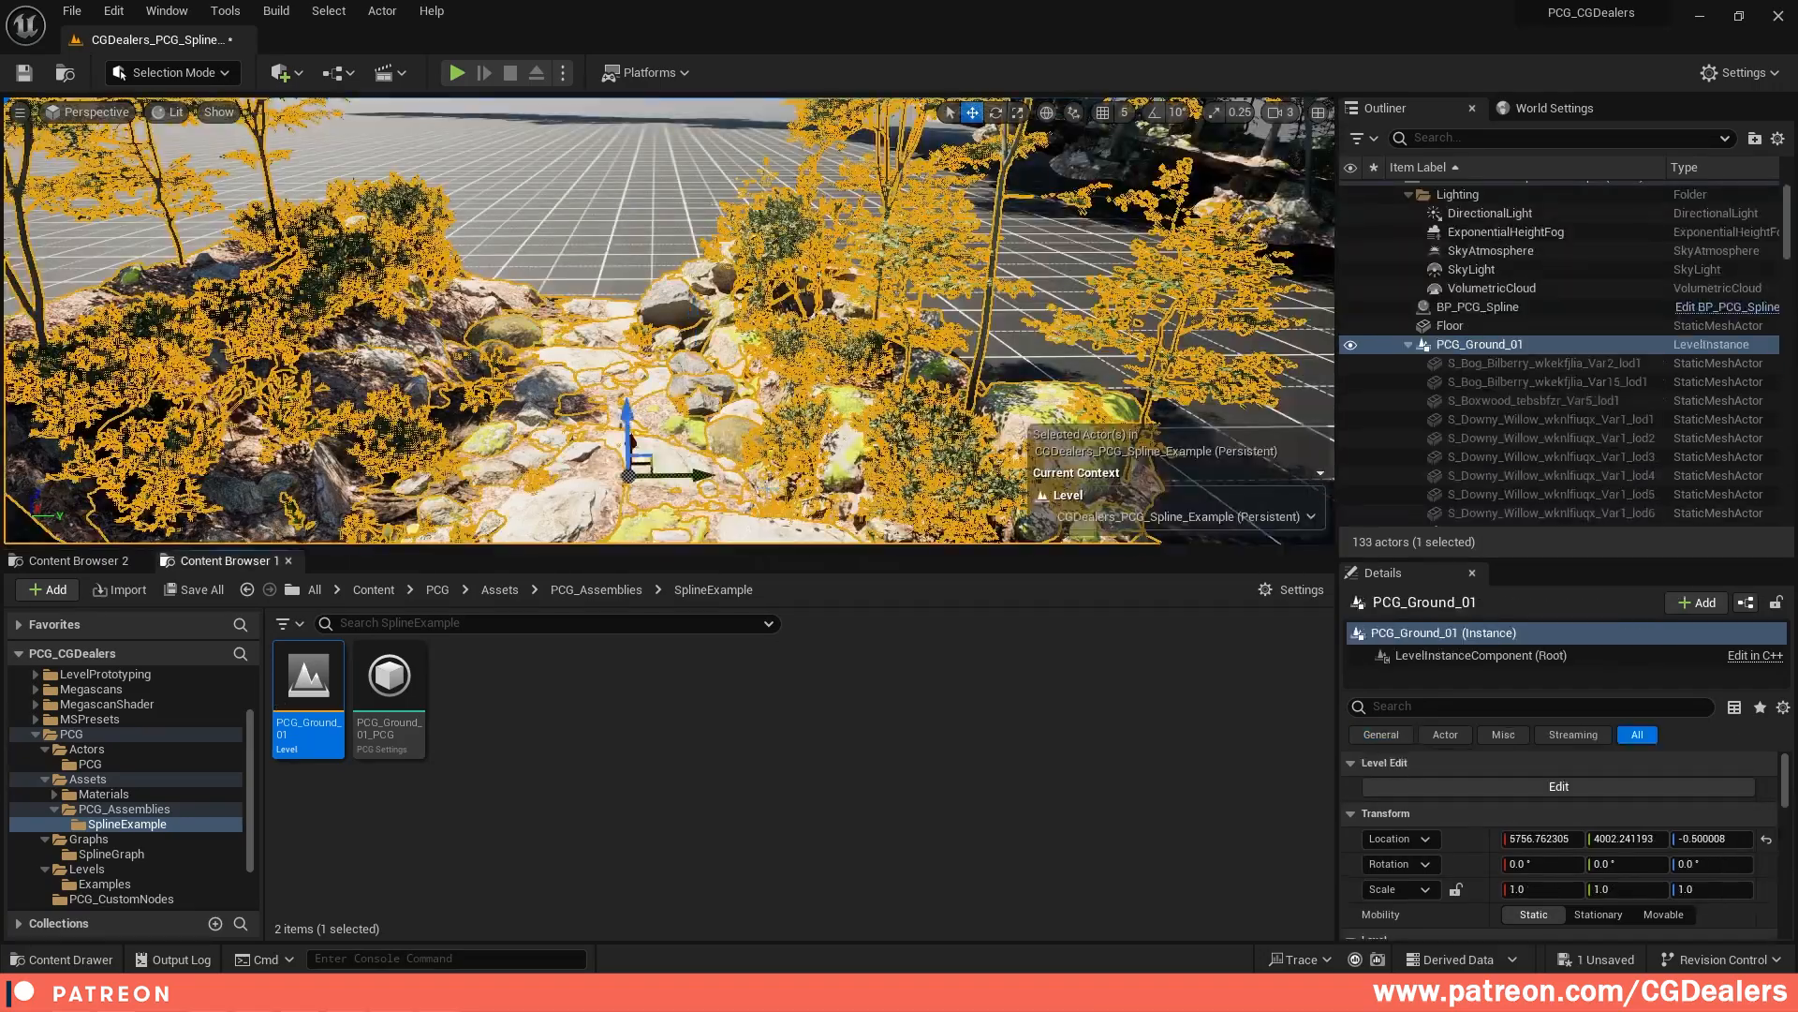
Step: Examine the placed PCG_Ground_01 instance beside the spline-generated scenery and review the actions available for its level asset
{"action": "key", "text": "f"}
{"action": "key", "text": "d"}
{"action": "right_click_drag", "start_coordinate": [704, 273], "coordinate": [707, 251]}
{"action": "key", "text": "s"}
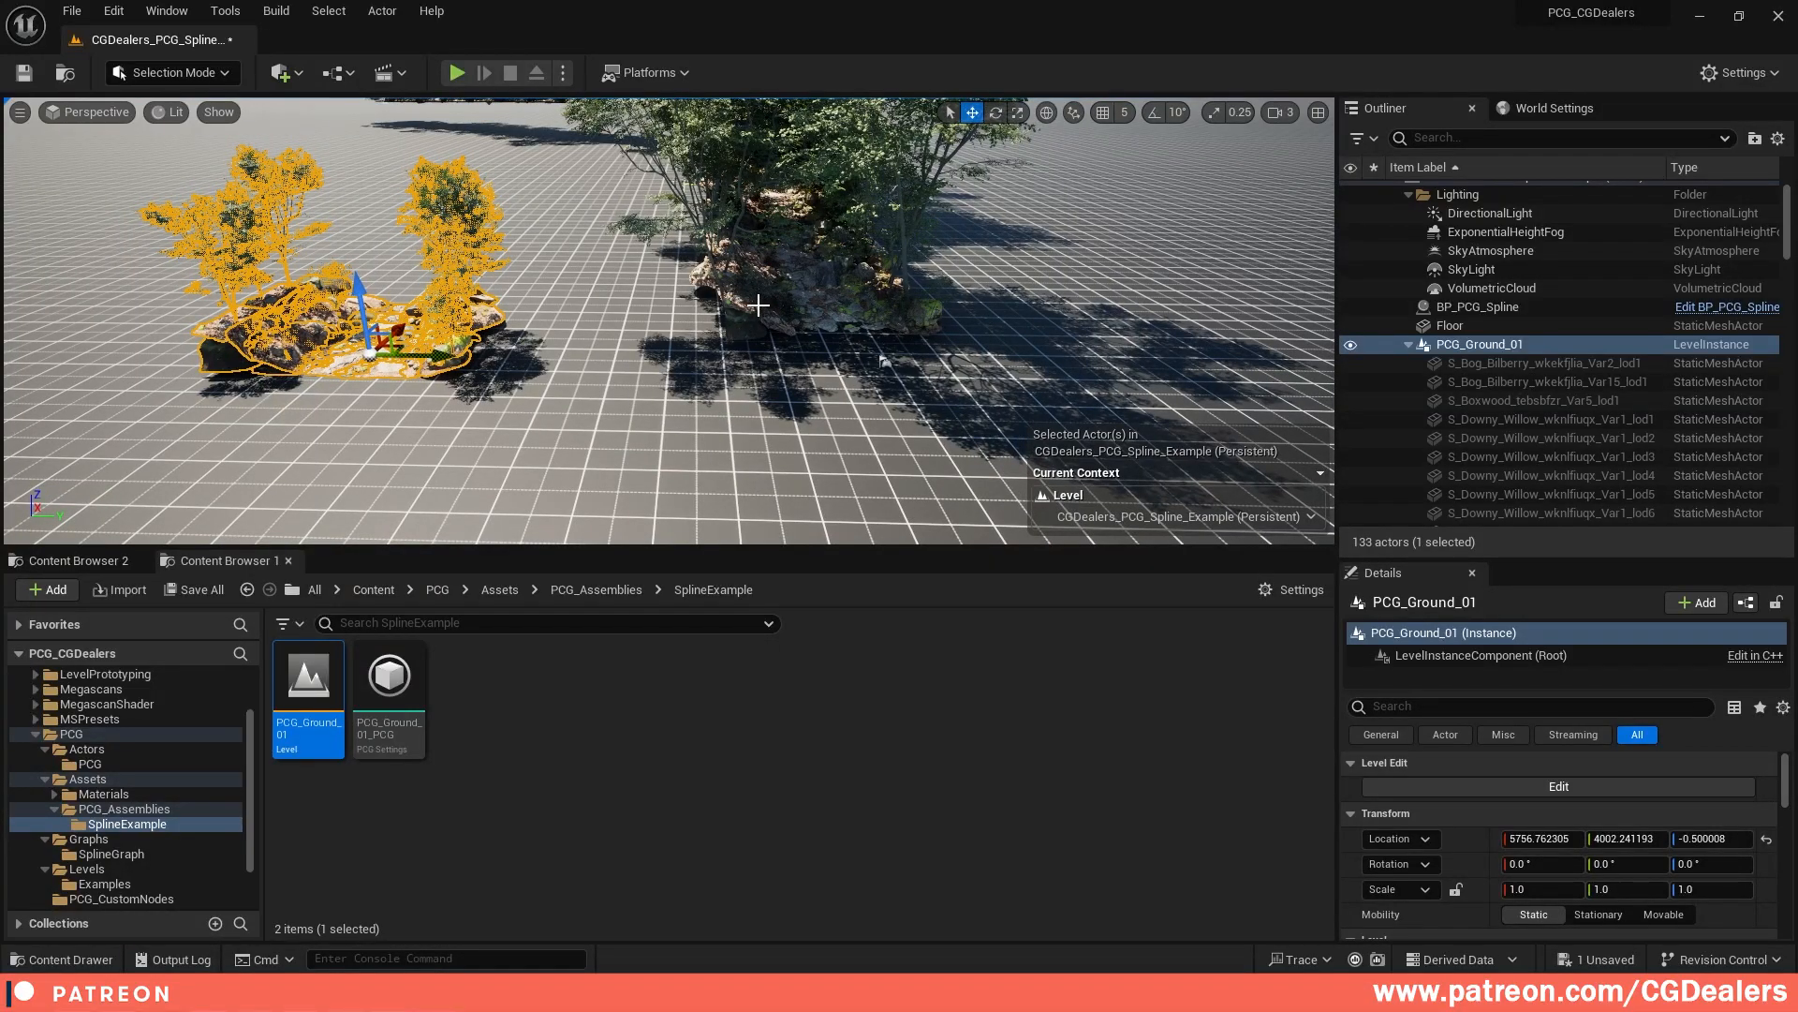
{"action": "key", "text": "f"}
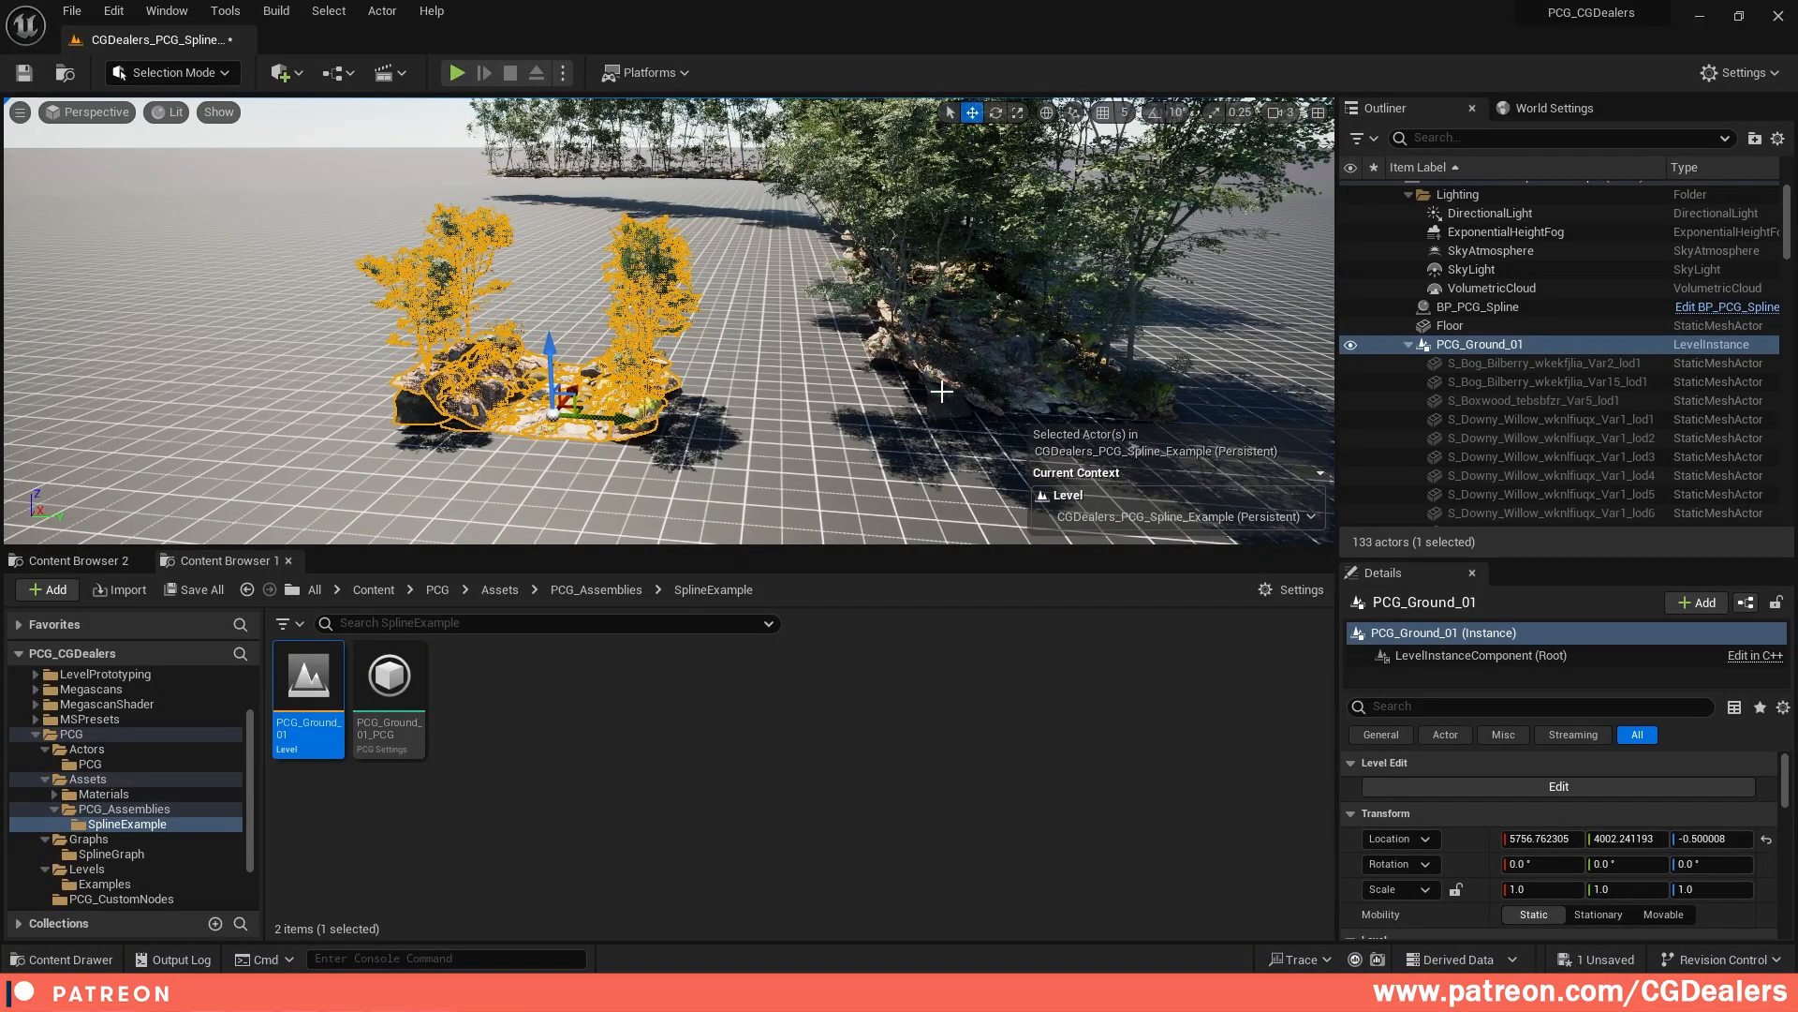
{"action": "left_click", "coordinate": [1407, 345]}
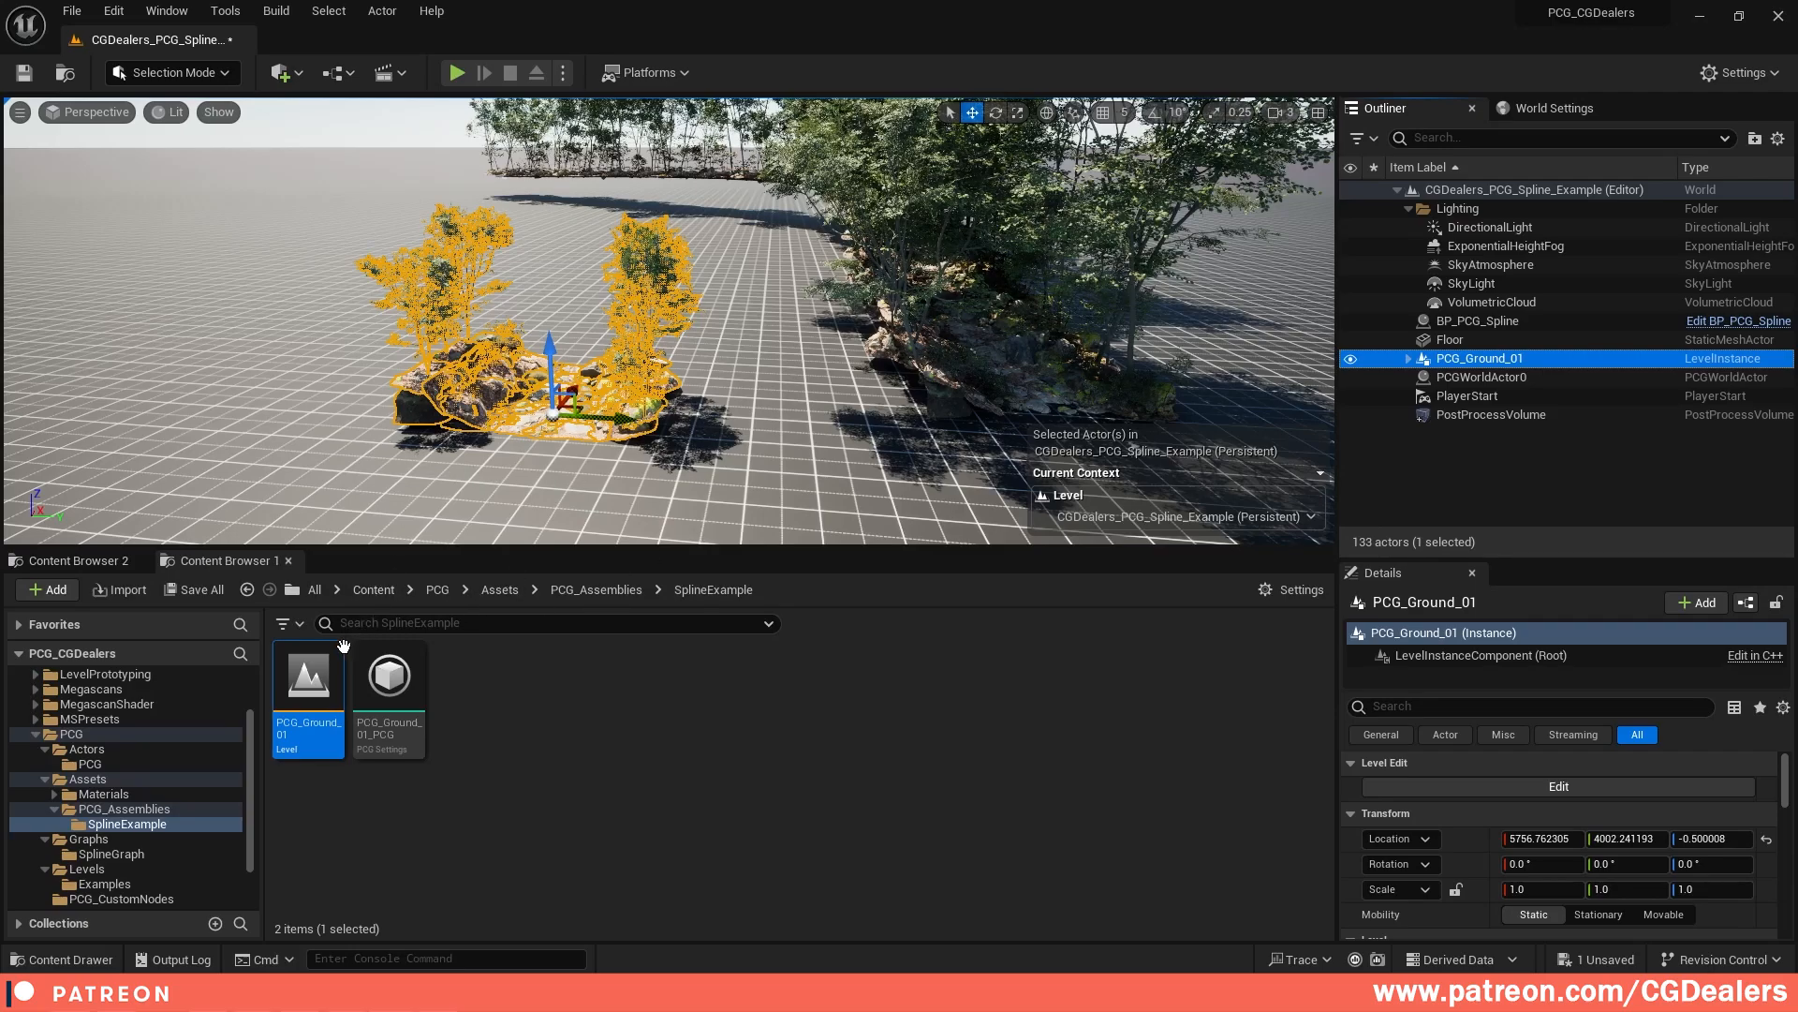
{"action": "right_click", "coordinate": [309, 681]}
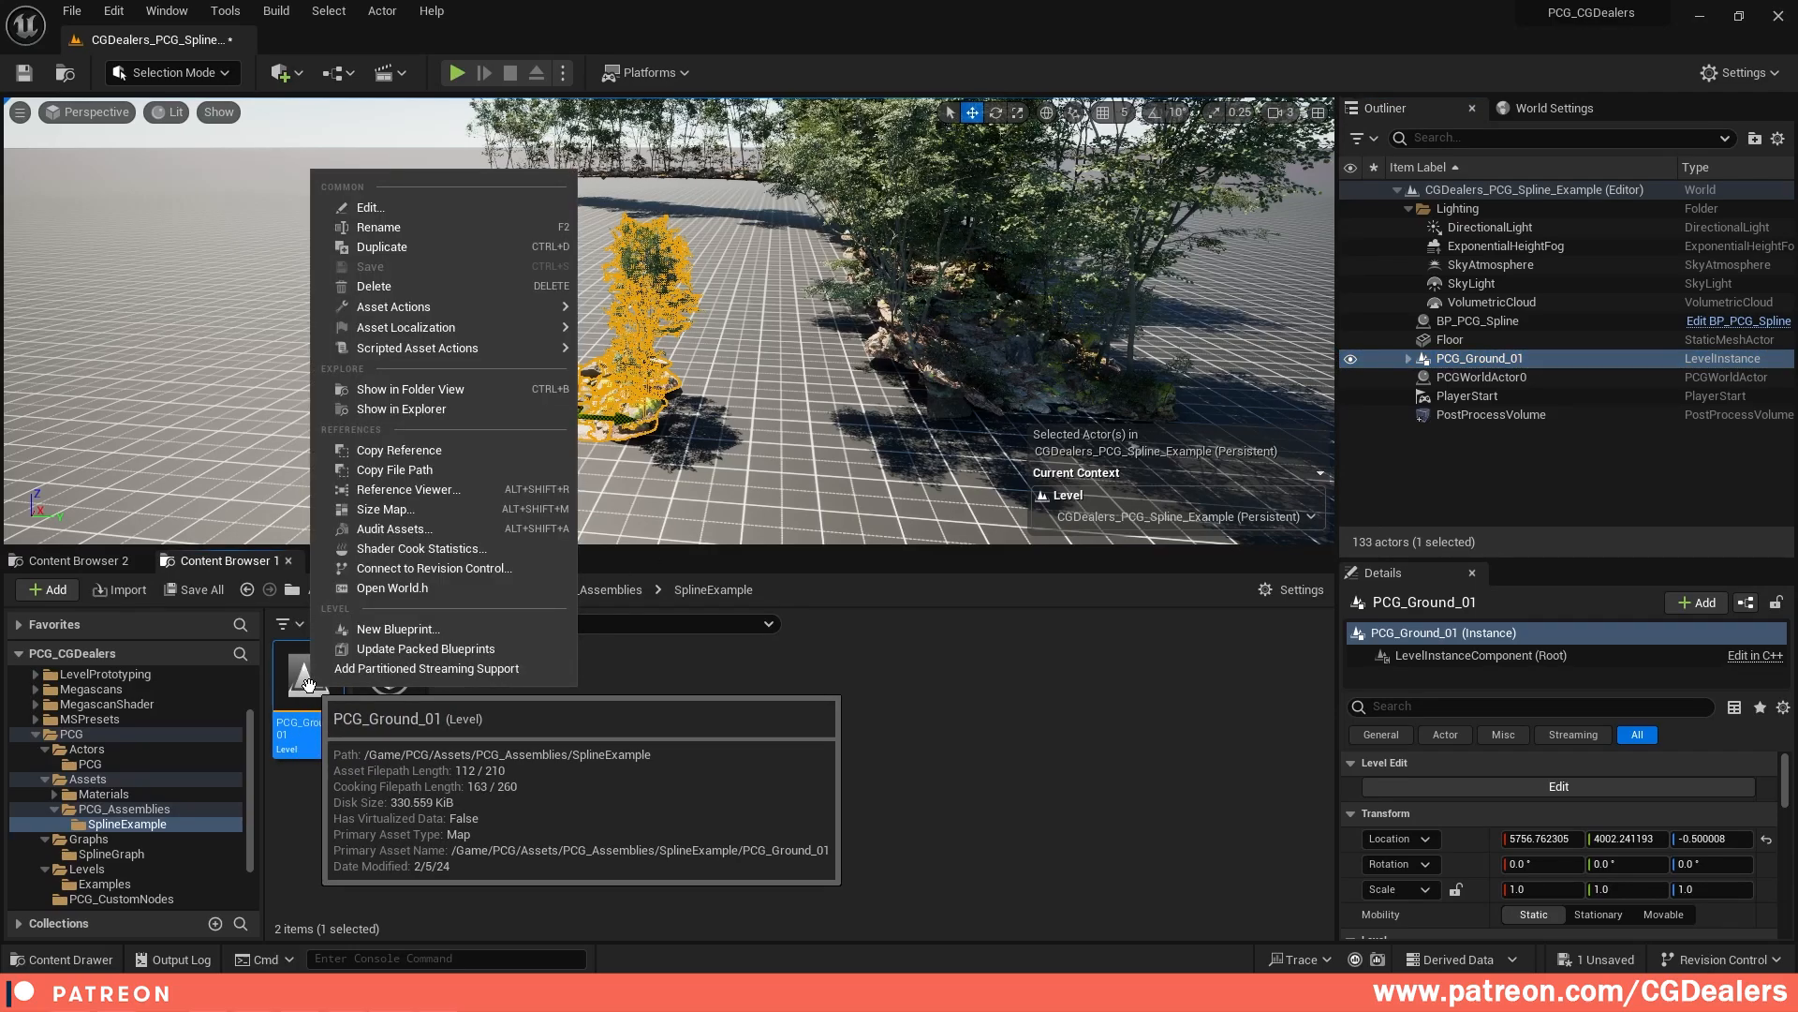
{"action": "left_click", "coordinate": [674, 768]}
{"action": "left_click", "coordinate": [295, 689]}
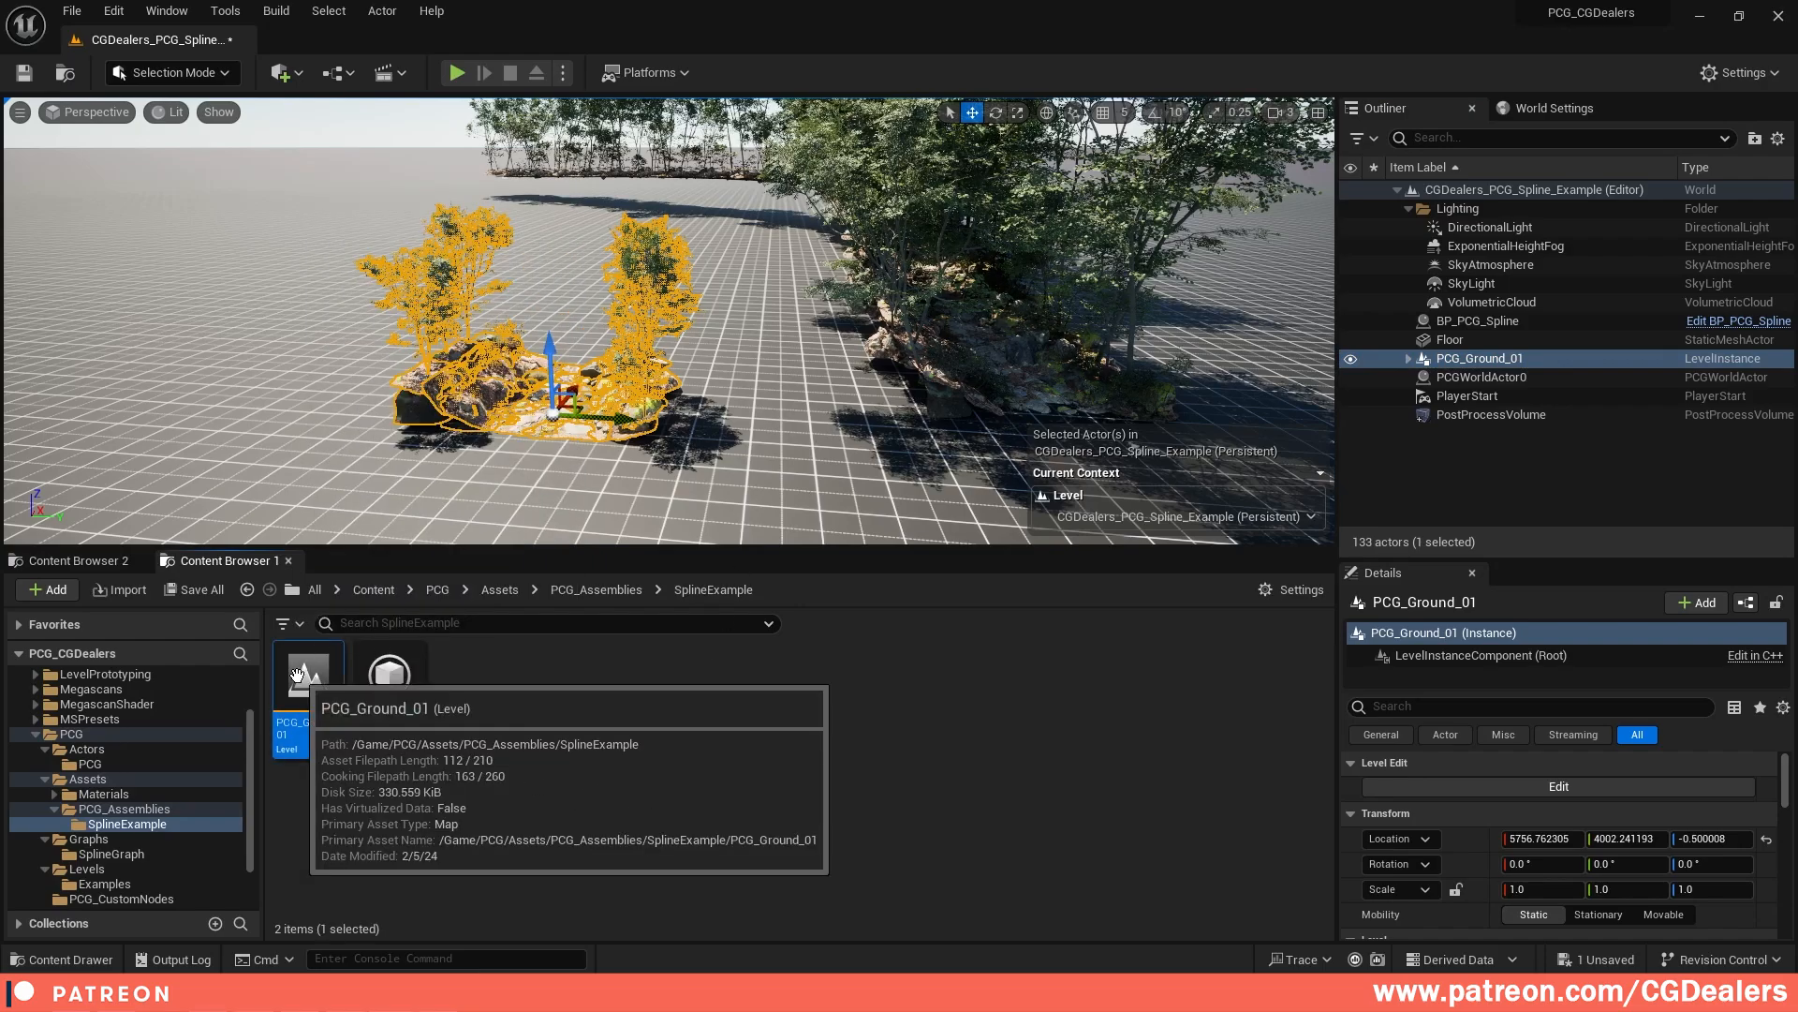
Step: Rerun the PCG - Level To PCG Settings action on the PCG_Ground_01 level asset to apply the boulder edit
{"action": "right_click", "coordinate": [295, 688]}
{"action": "mouse_move", "coordinate": [367, 337]}
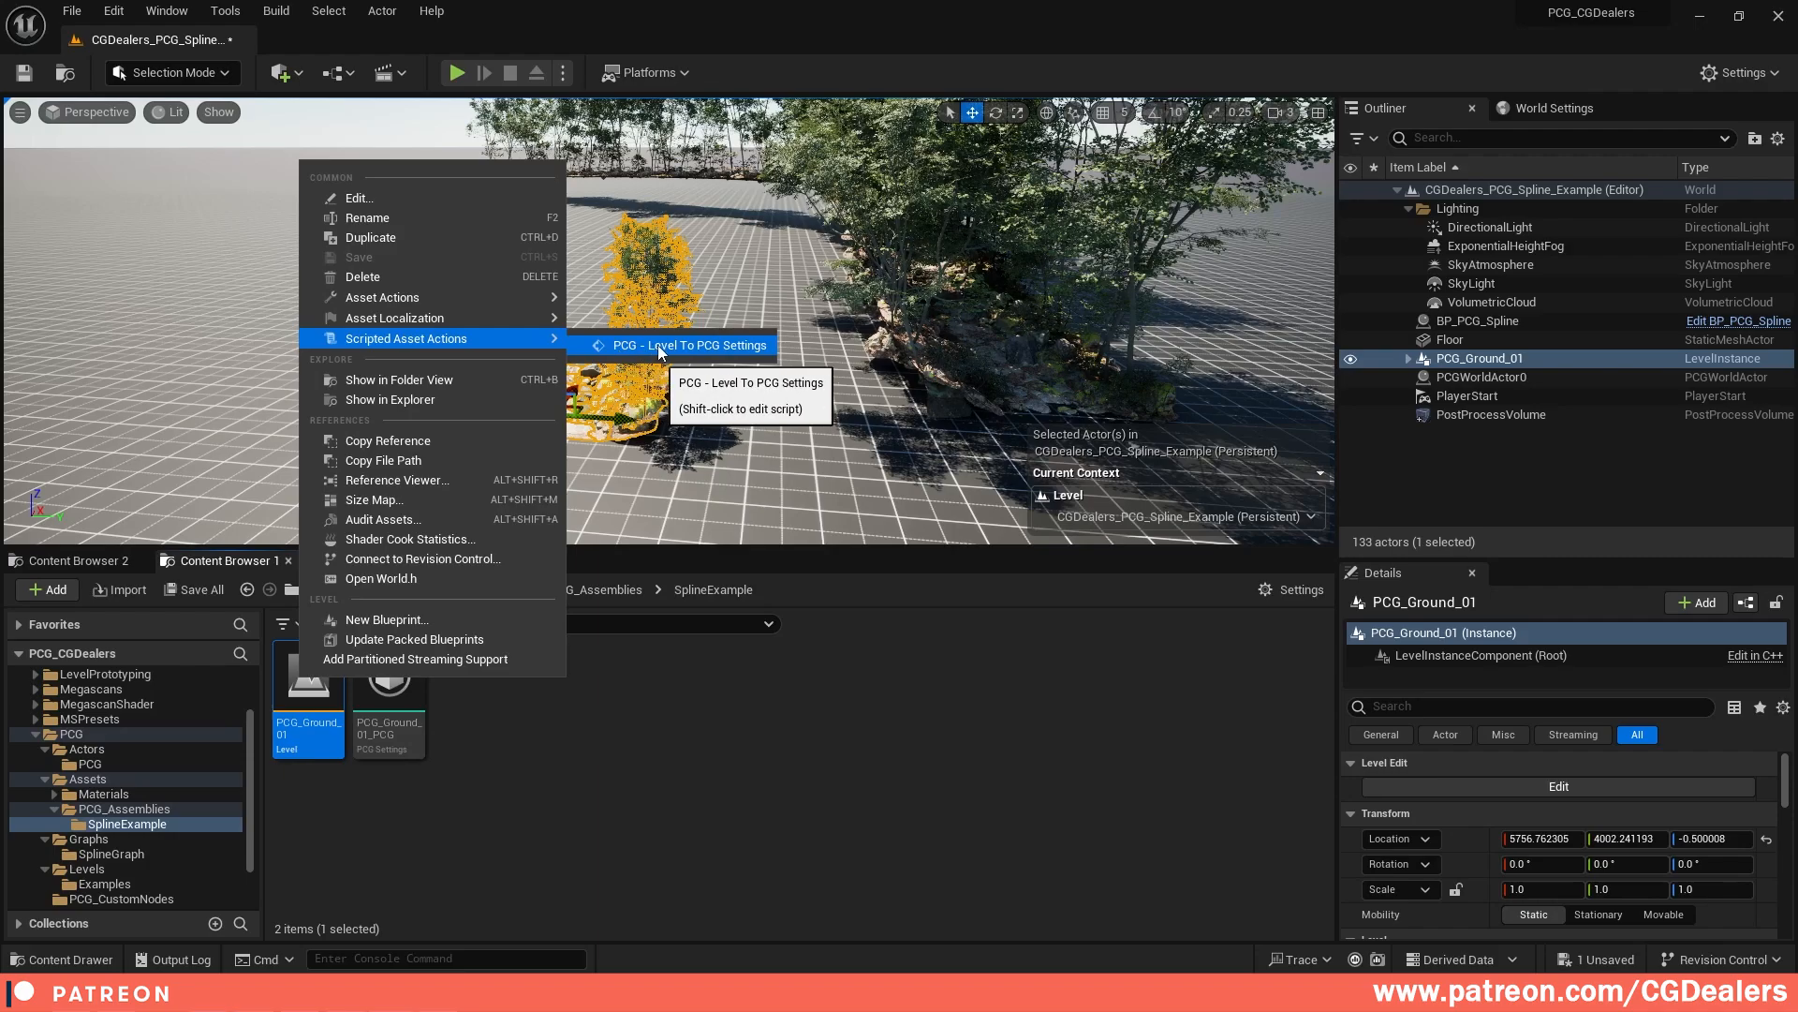
{"action": "left_click", "coordinate": [698, 345]}
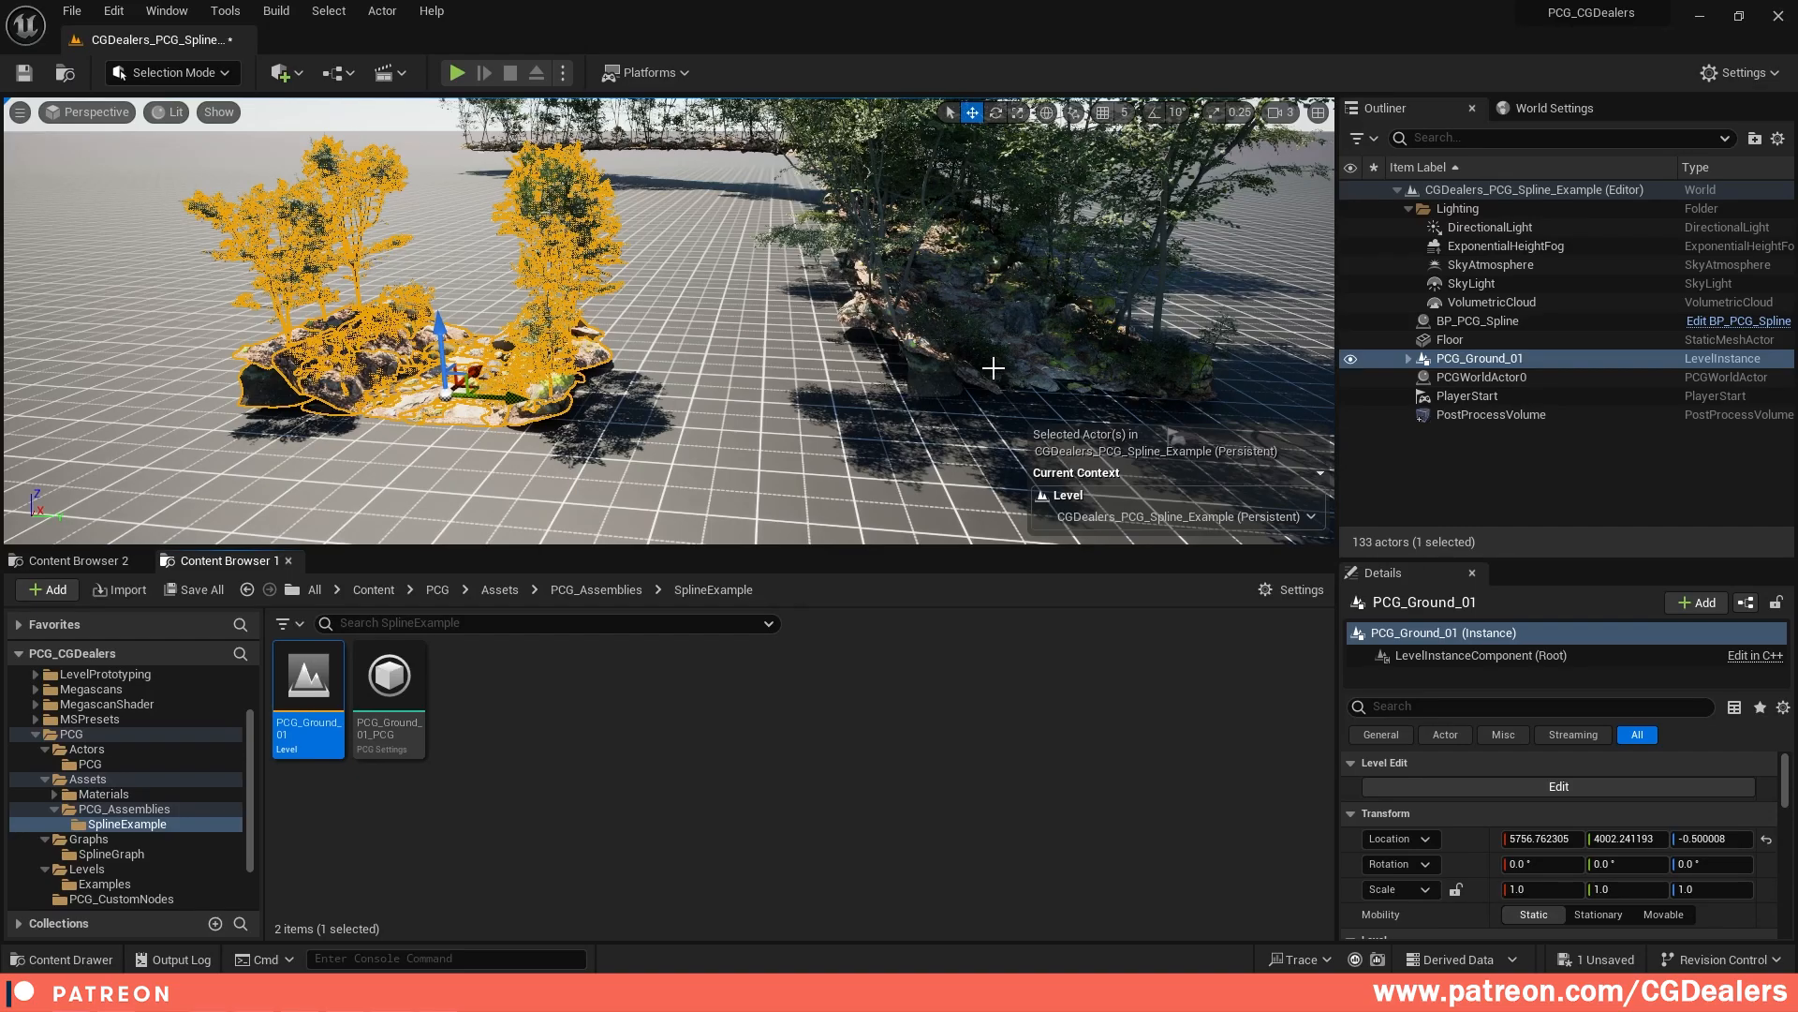
Step: Within the PCG_Ground_01 level instance, move the S_Tundra_Boulder_viurbeqaw_lod3_Var2 boulder to about X 5578 and exit instance editing
{"action": "right_click_drag", "start_coordinate": [478, 470], "coordinate": [515, 490]}
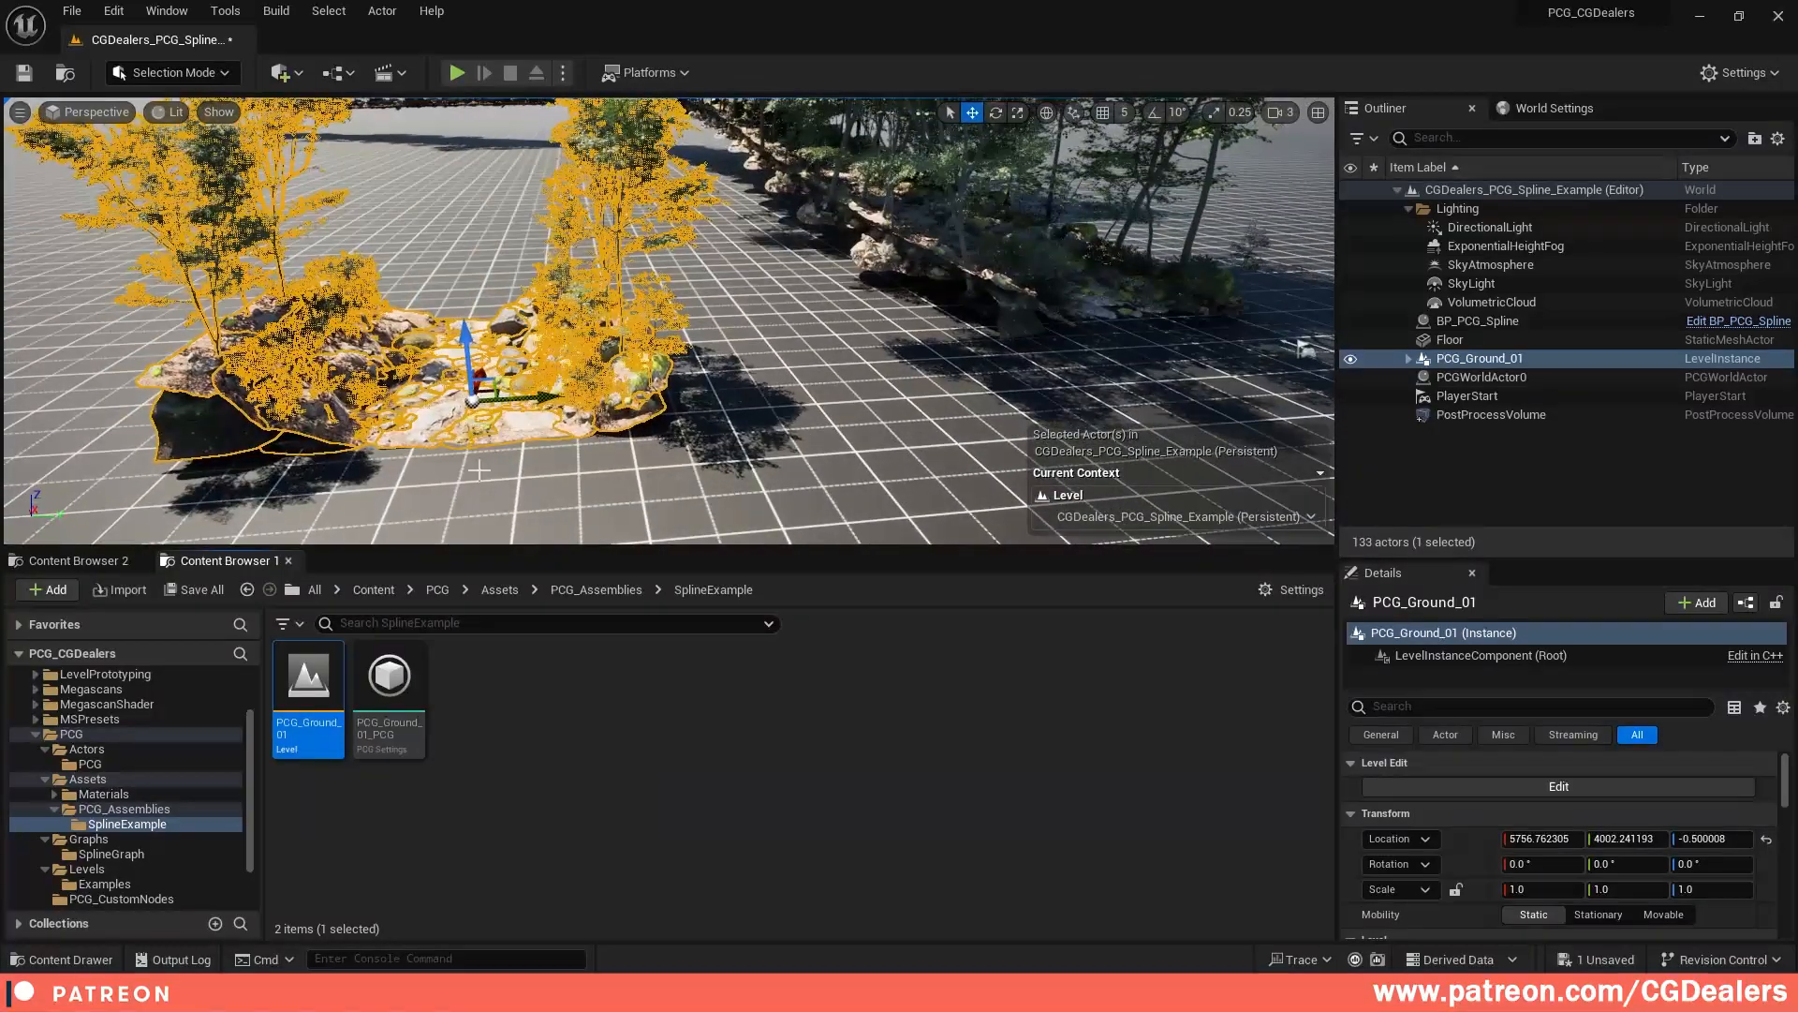
{"action": "left_click", "coordinate": [1536, 789]}
{"action": "left_click", "coordinate": [504, 328]}
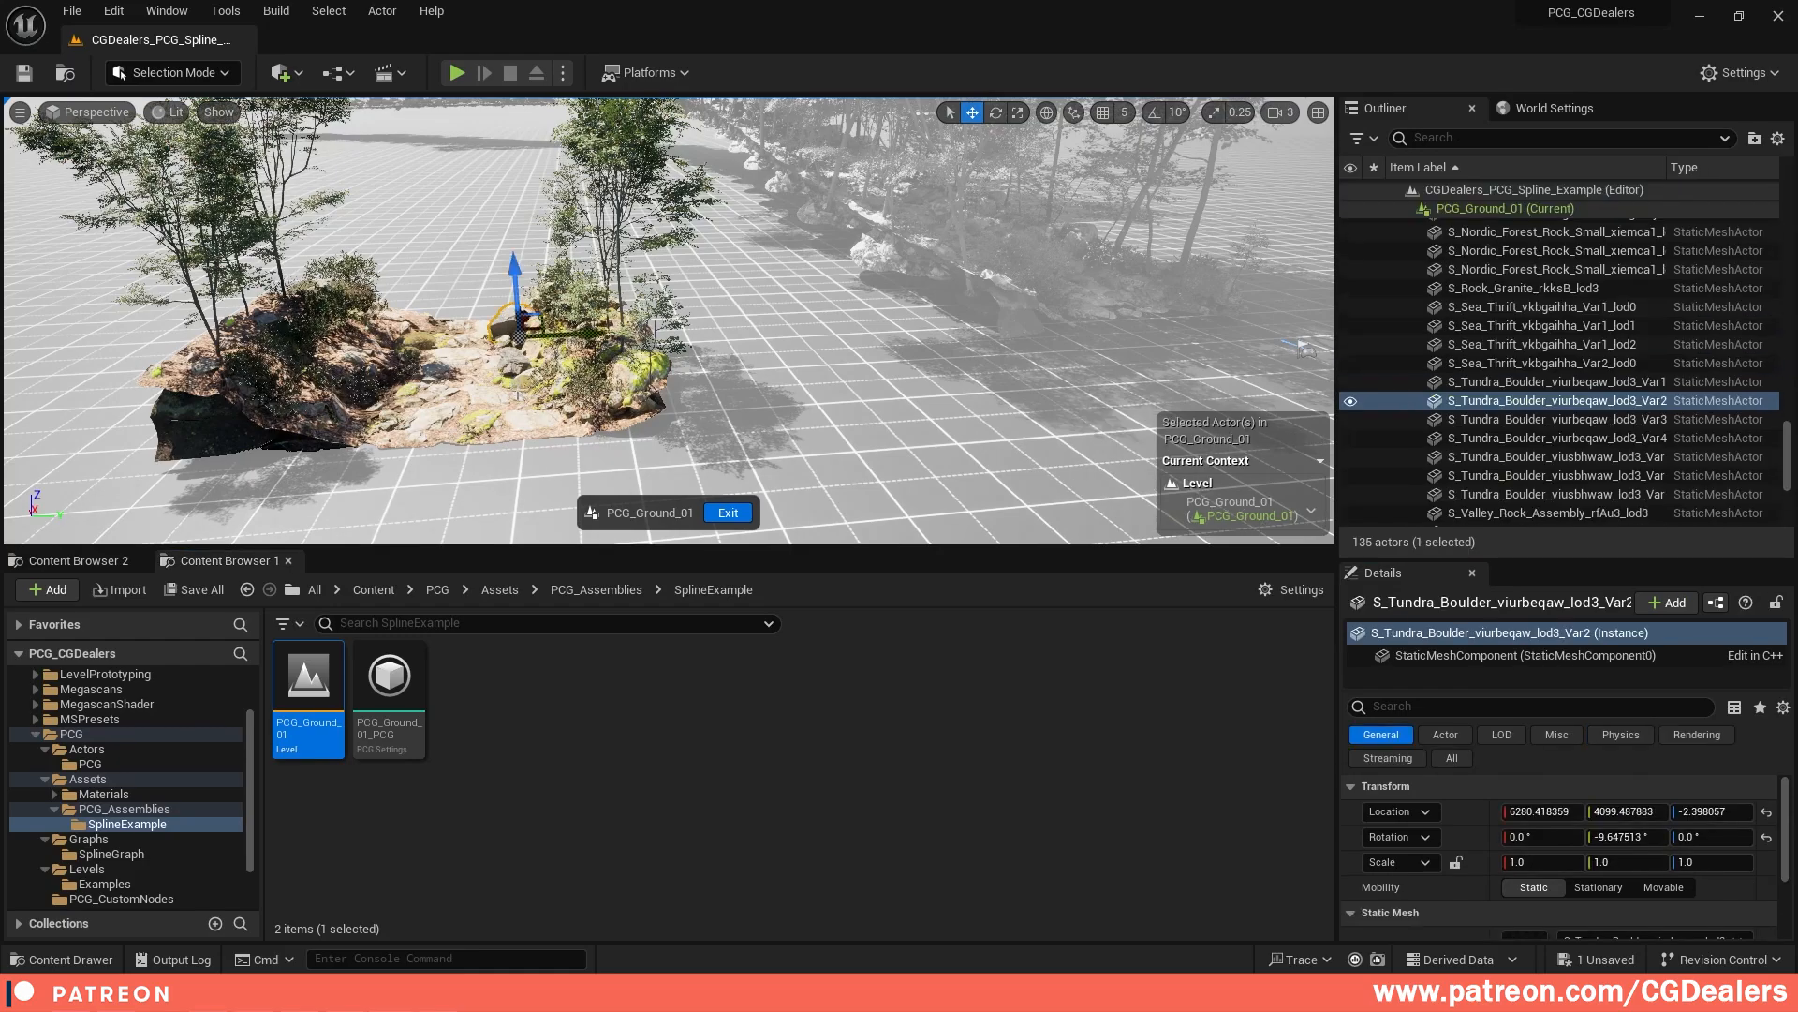
{"action": "right_click_drag", "start_coordinate": [521, 302], "coordinate": [581, 323]}
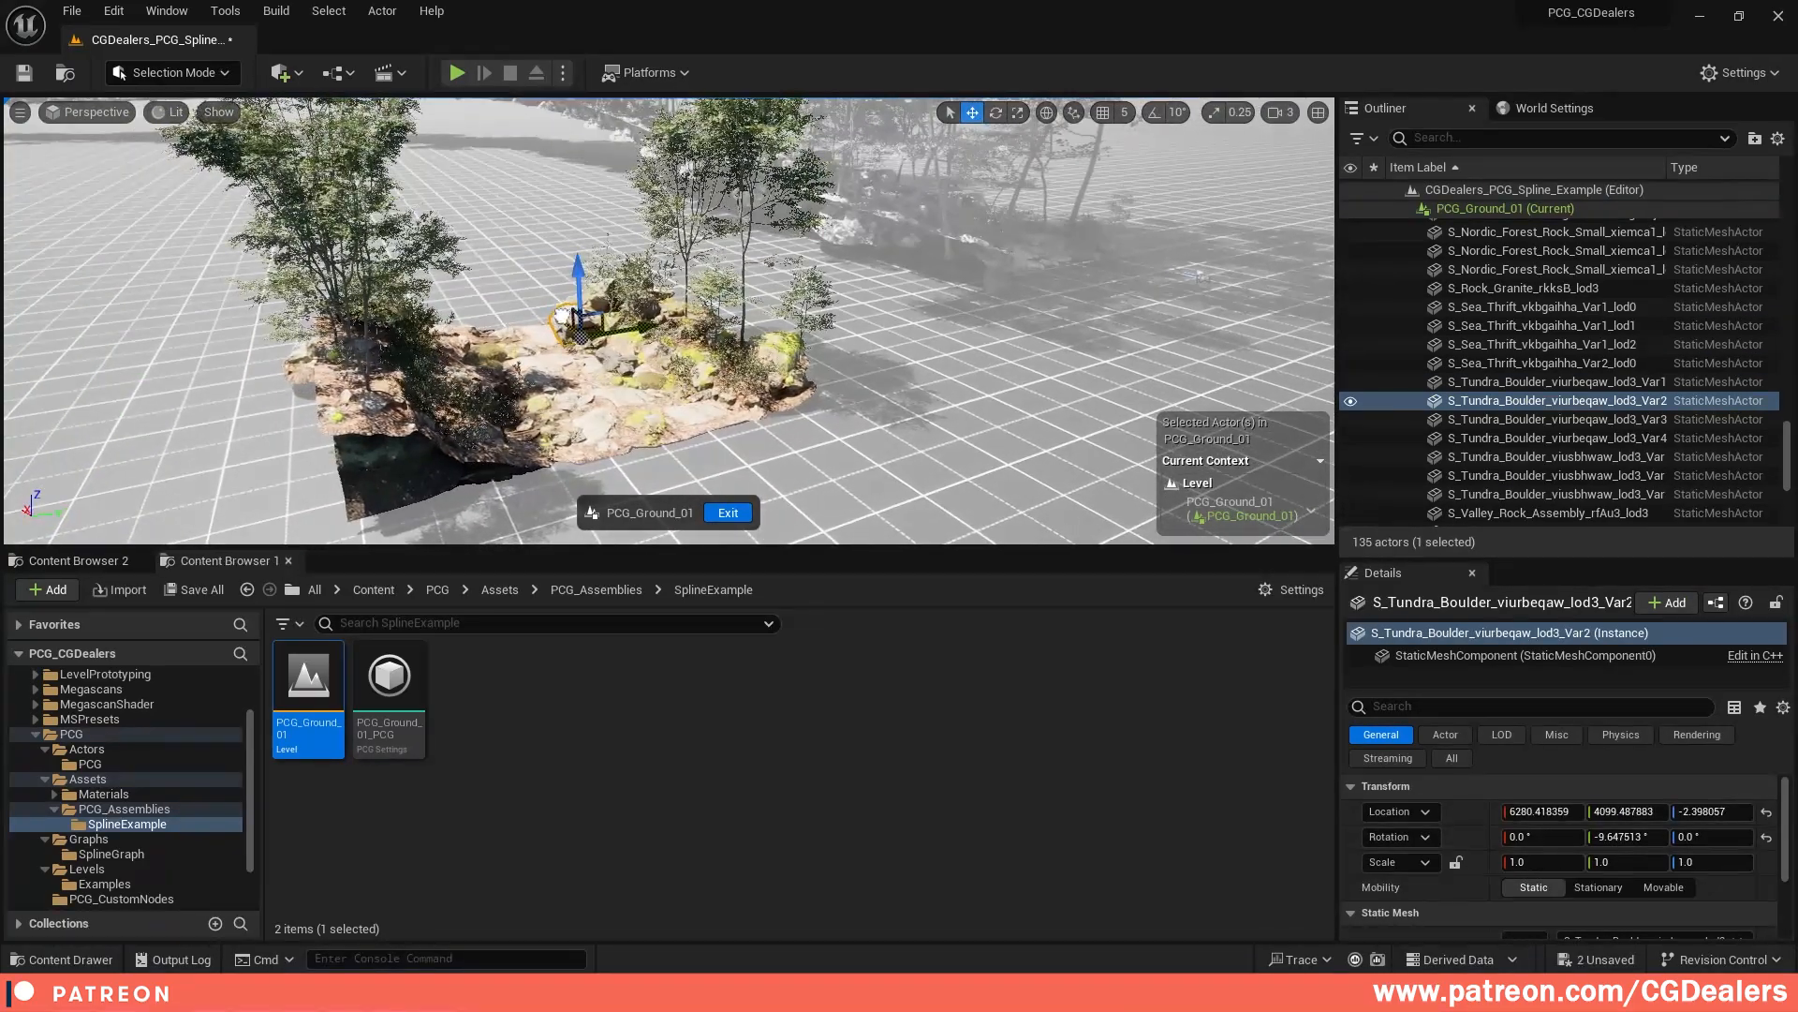
{"action": "left_click_drag", "start_coordinate": [576, 323], "coordinate": [740, 446]}
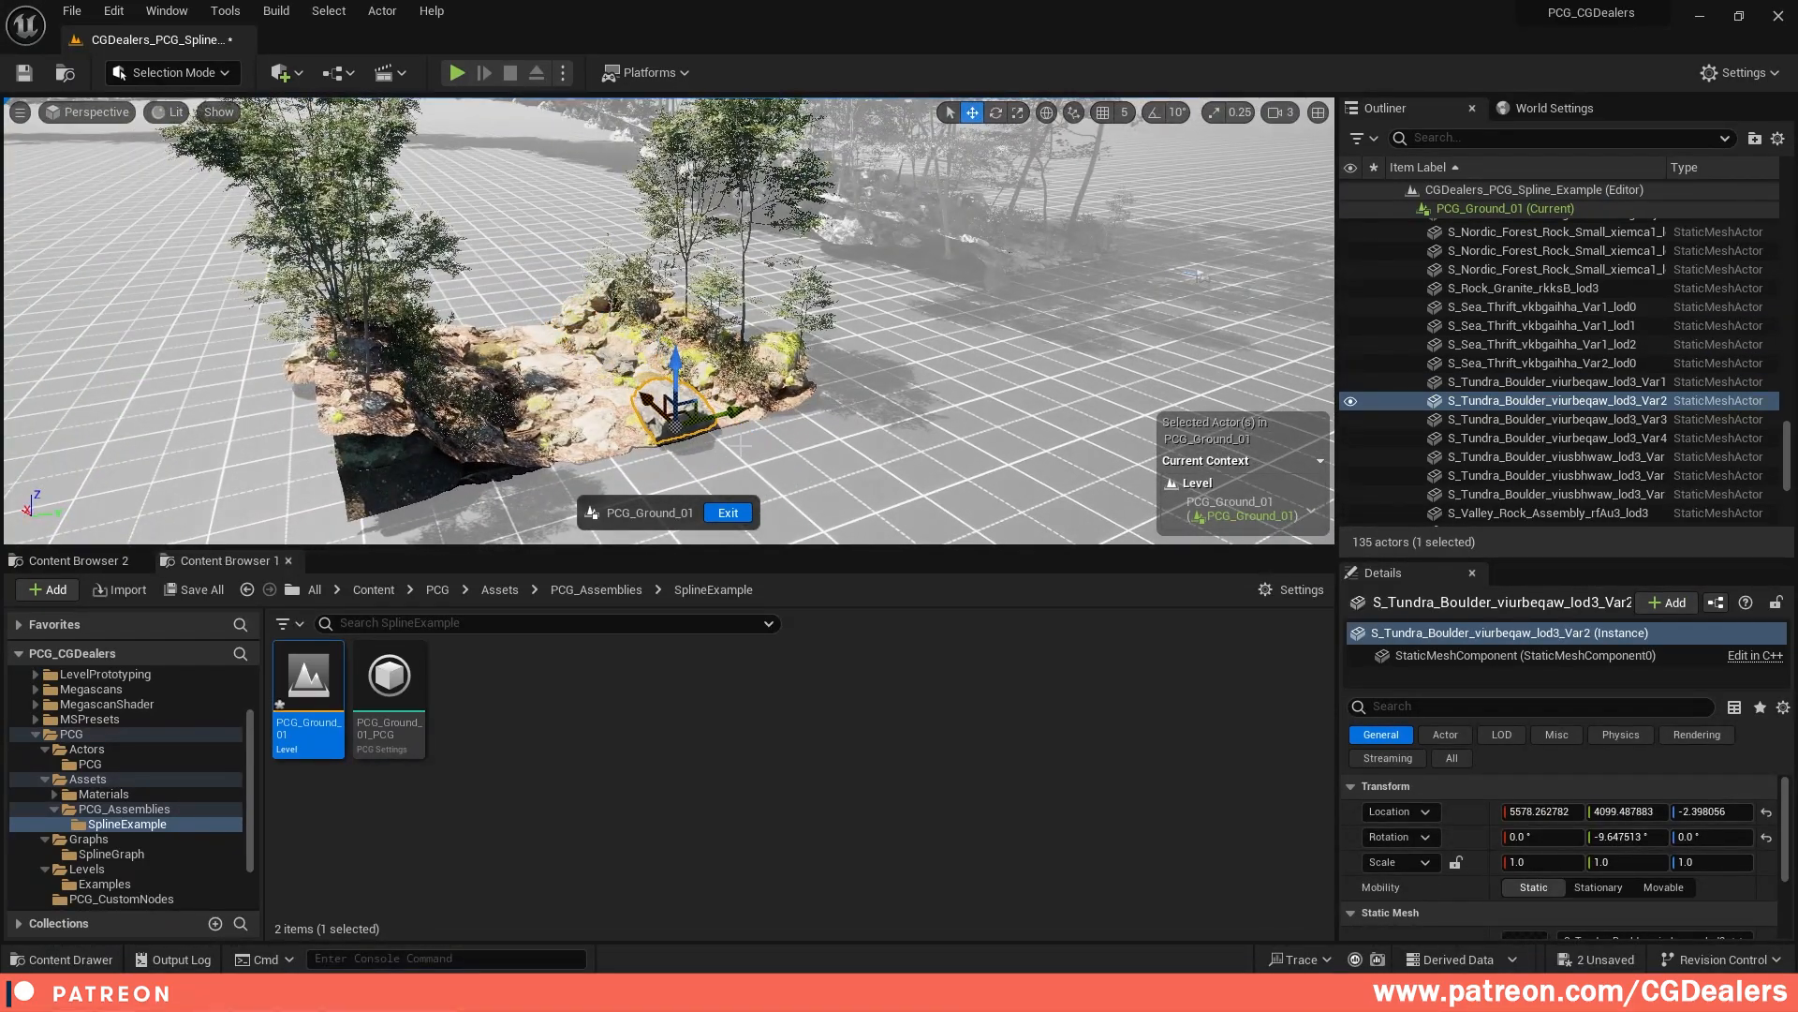
{"action": "left_click", "coordinate": [731, 514]}
Step: Update the spline-generated scenery by running PCG - Level To PCG Settings again on the PCG_Ground_01 level asset
{"action": "right_click_drag", "start_coordinate": [732, 510], "coordinate": [843, 469]}
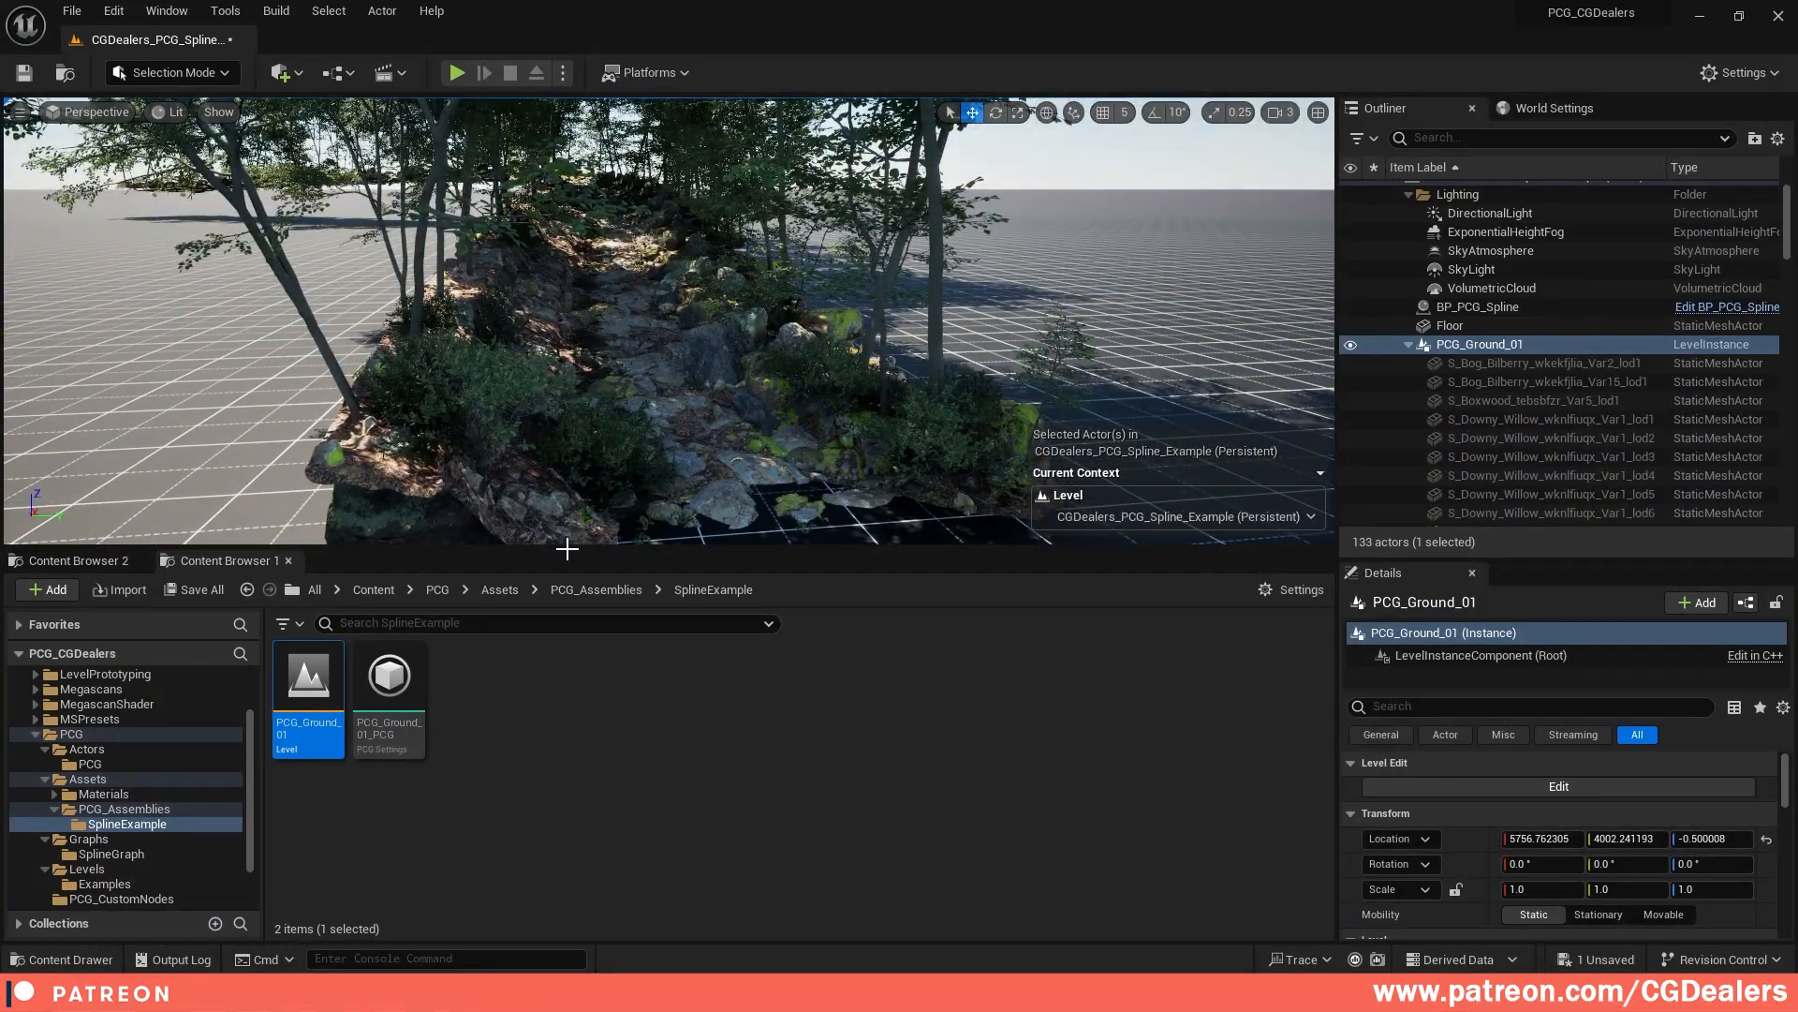
{"action": "right_click", "coordinate": [320, 710]}
{"action": "mouse_move", "coordinate": [370, 372]}
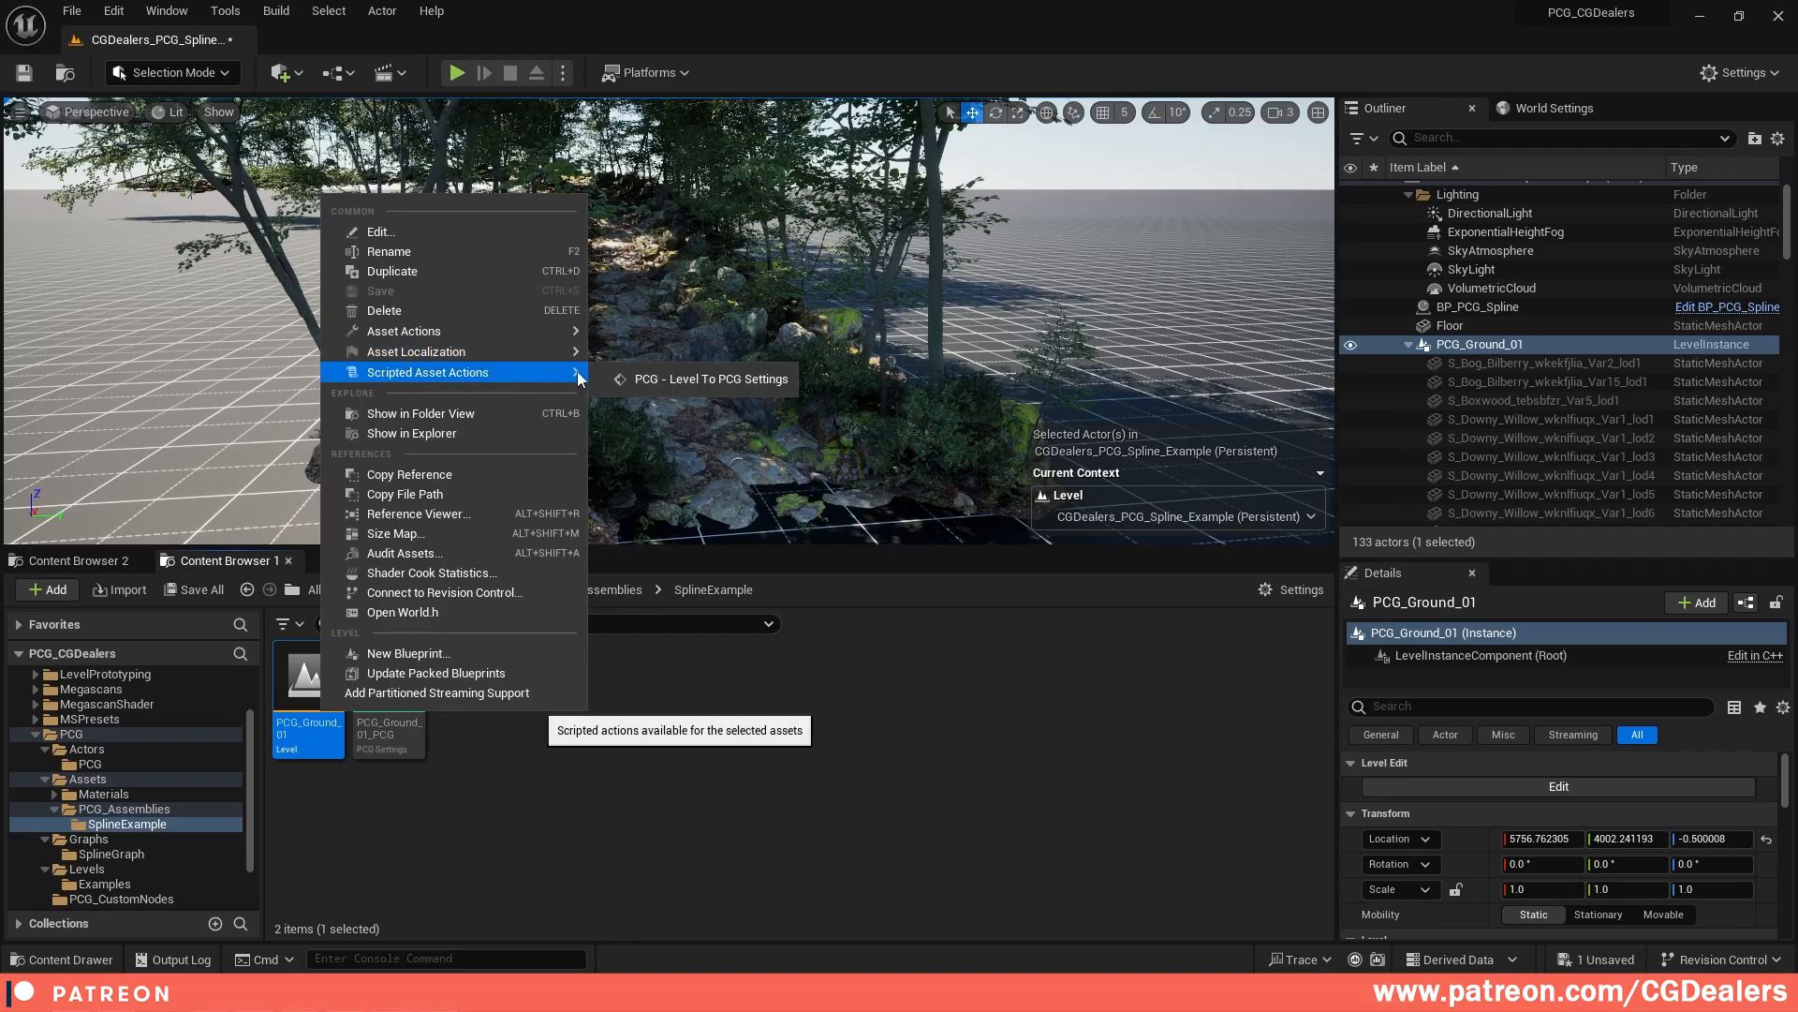
{"action": "left_click", "coordinate": [651, 374]}
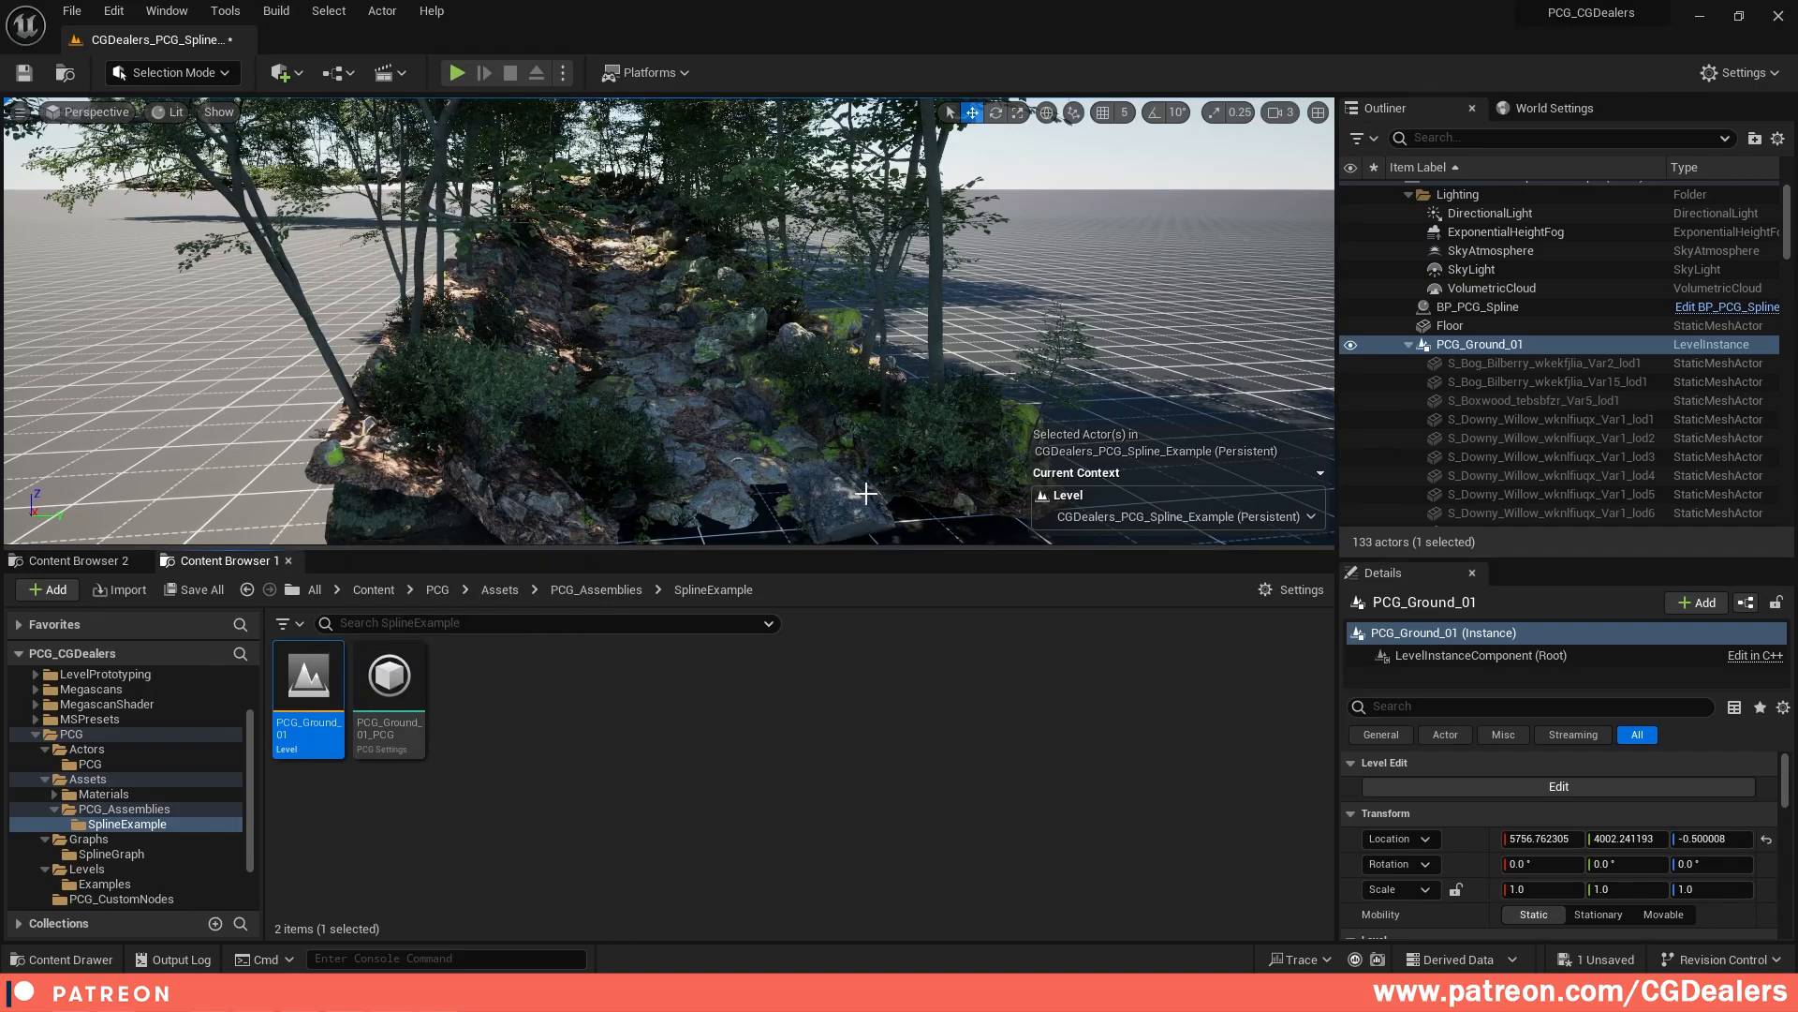
Step: Create a new PCG Graph asset in the Graphs/SplineGraph folder and name it PCG_Spline_Graph_1
{"action": "key", "text": "f"}
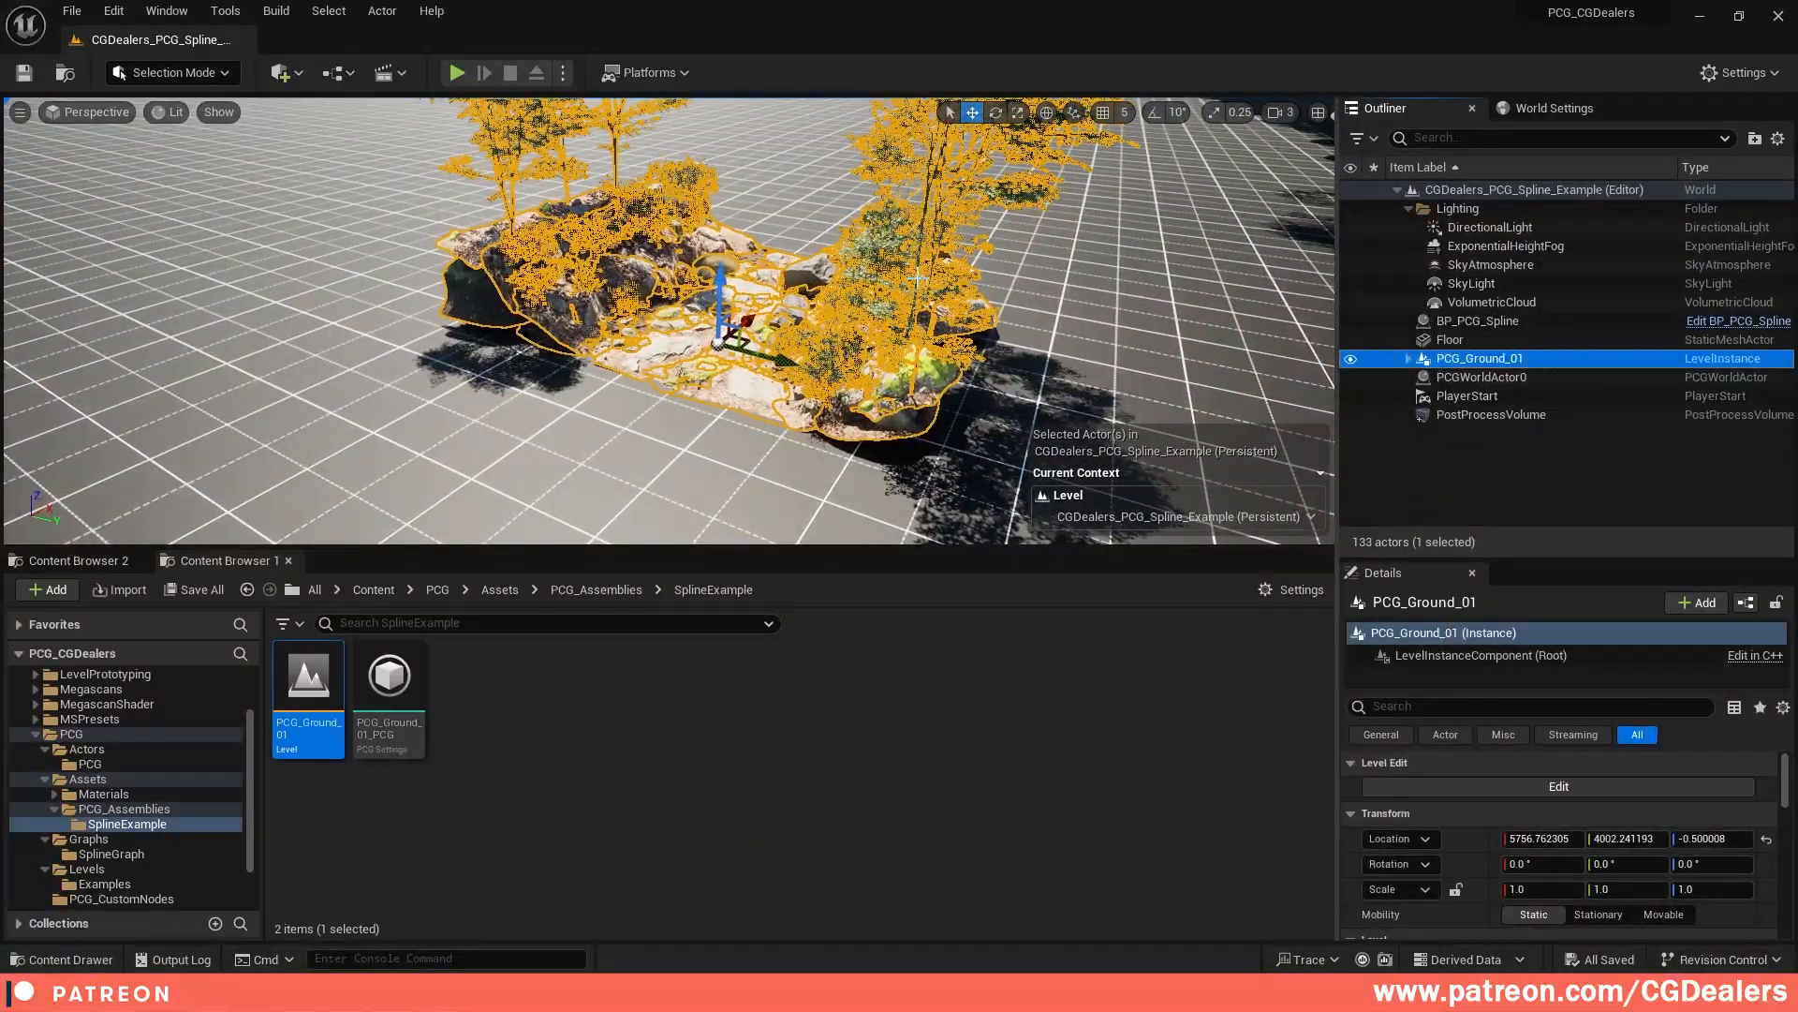
{"action": "right_click_drag", "start_coordinate": [917, 278], "coordinate": [916, 278]}
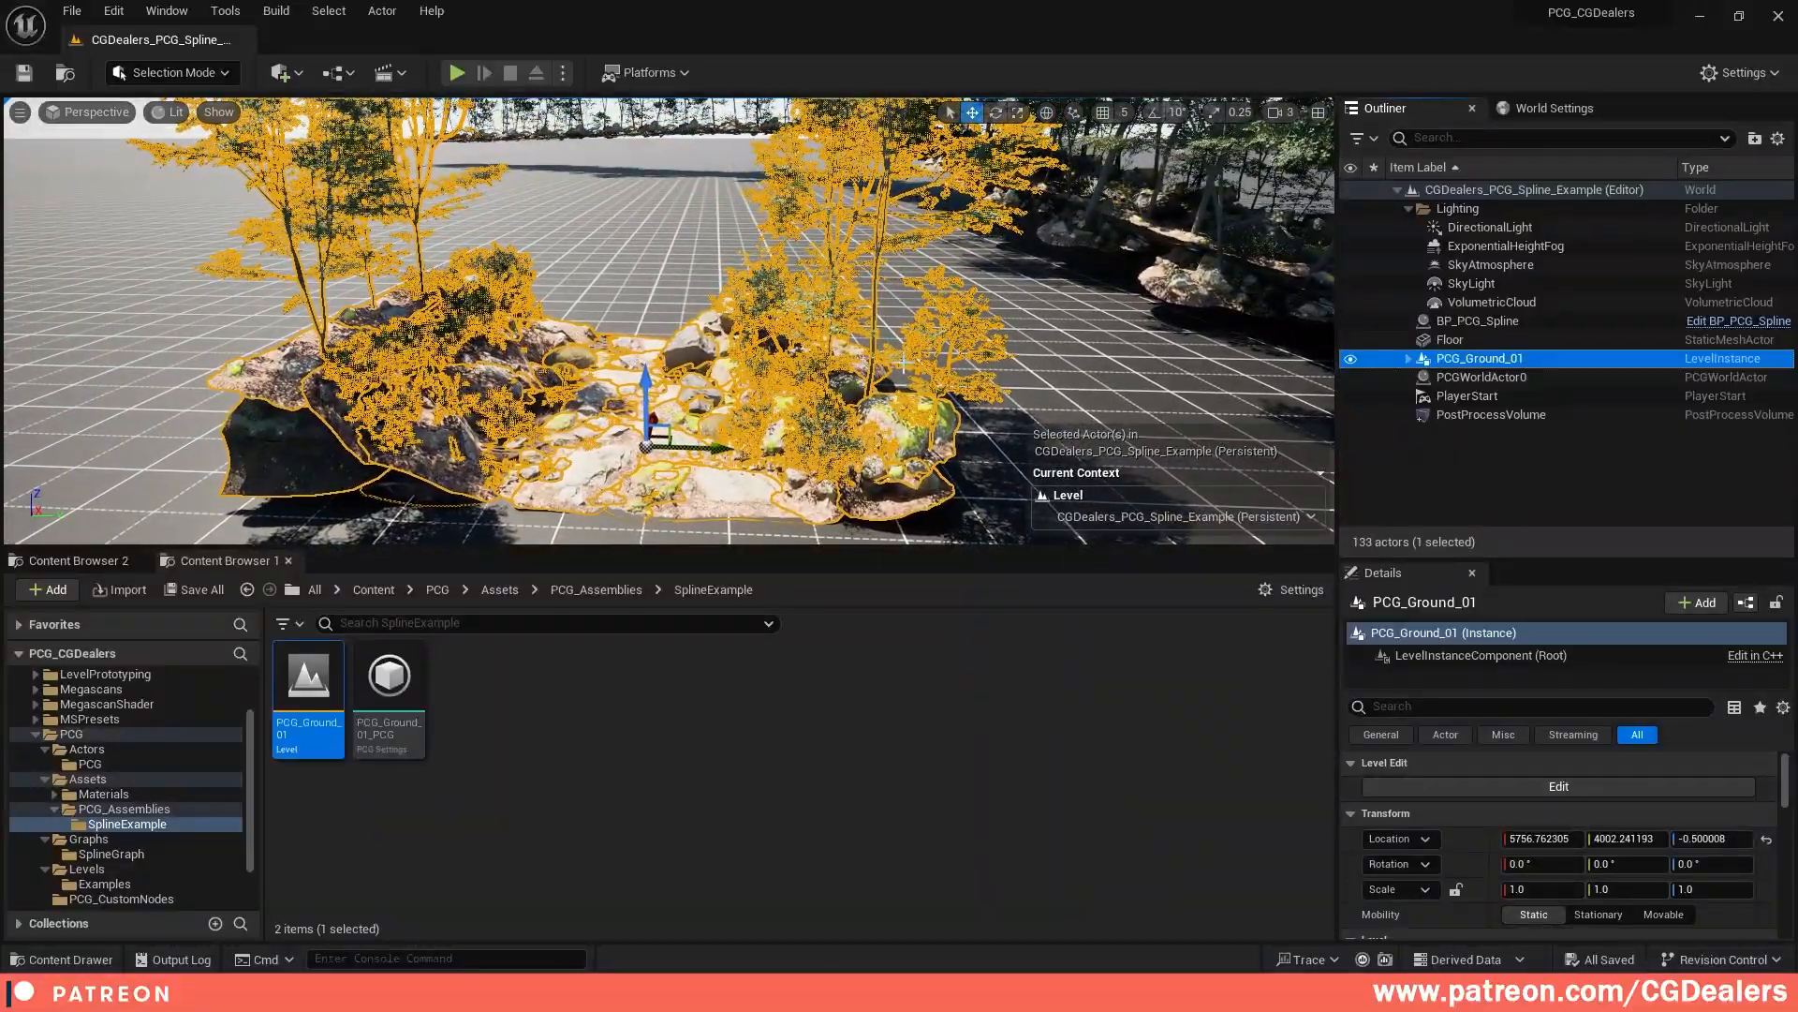
{"action": "scroll", "coordinate": [150, 792], "scroll_direction": "down", "scroll_amount": 2}
{"action": "left_click", "coordinate": [150, 791]}
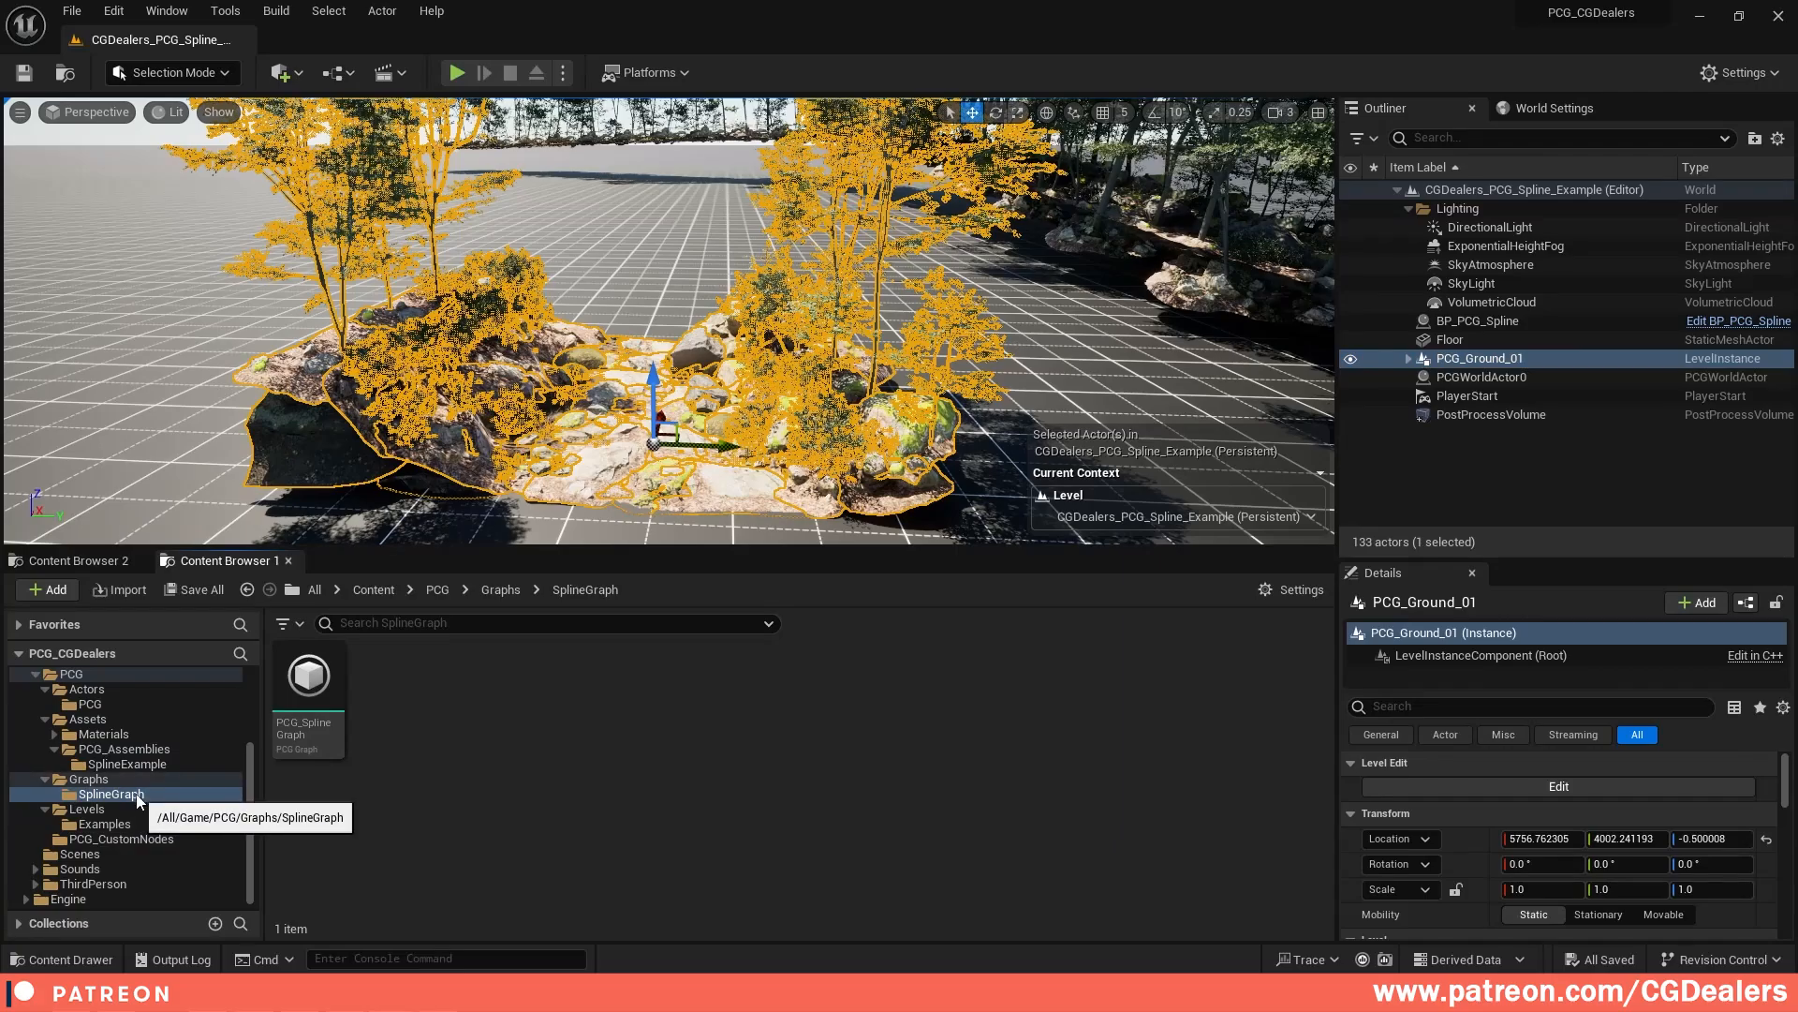
{"action": "right_click", "coordinate": [492, 689]}
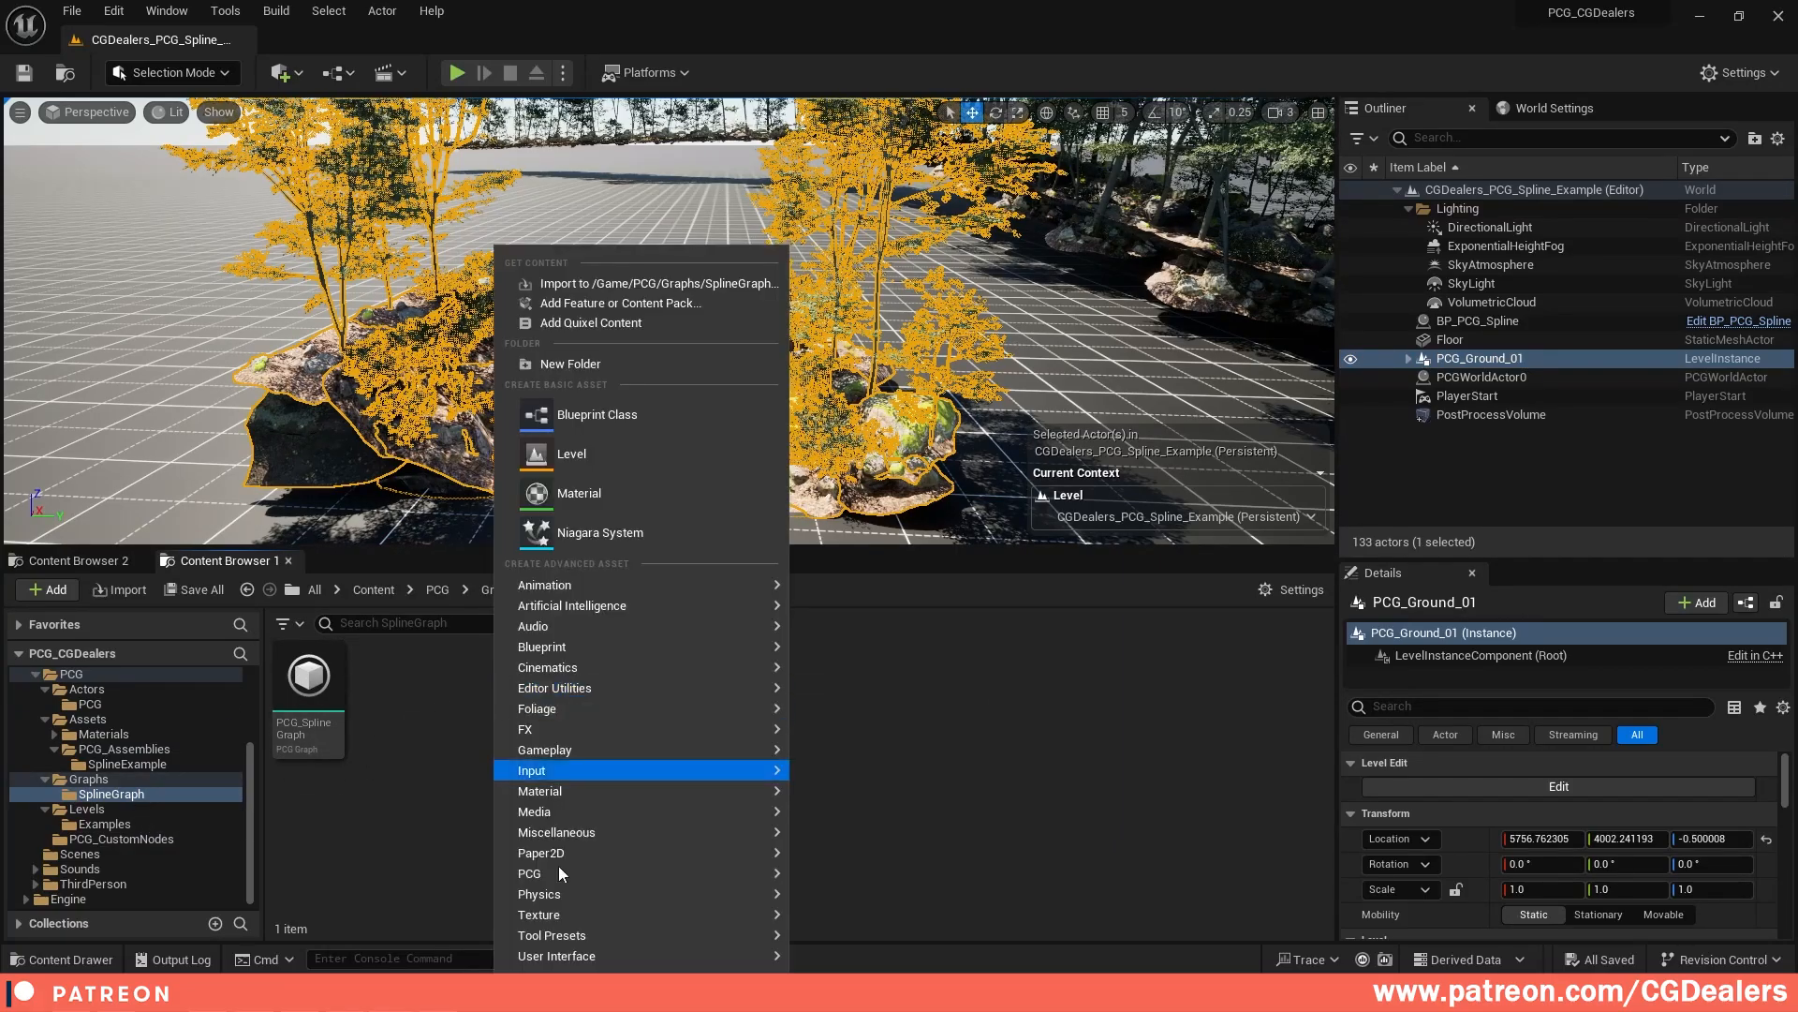
{"action": "mouse_move", "coordinate": [609, 868]}
{"action": "left_click", "coordinate": [886, 889]}
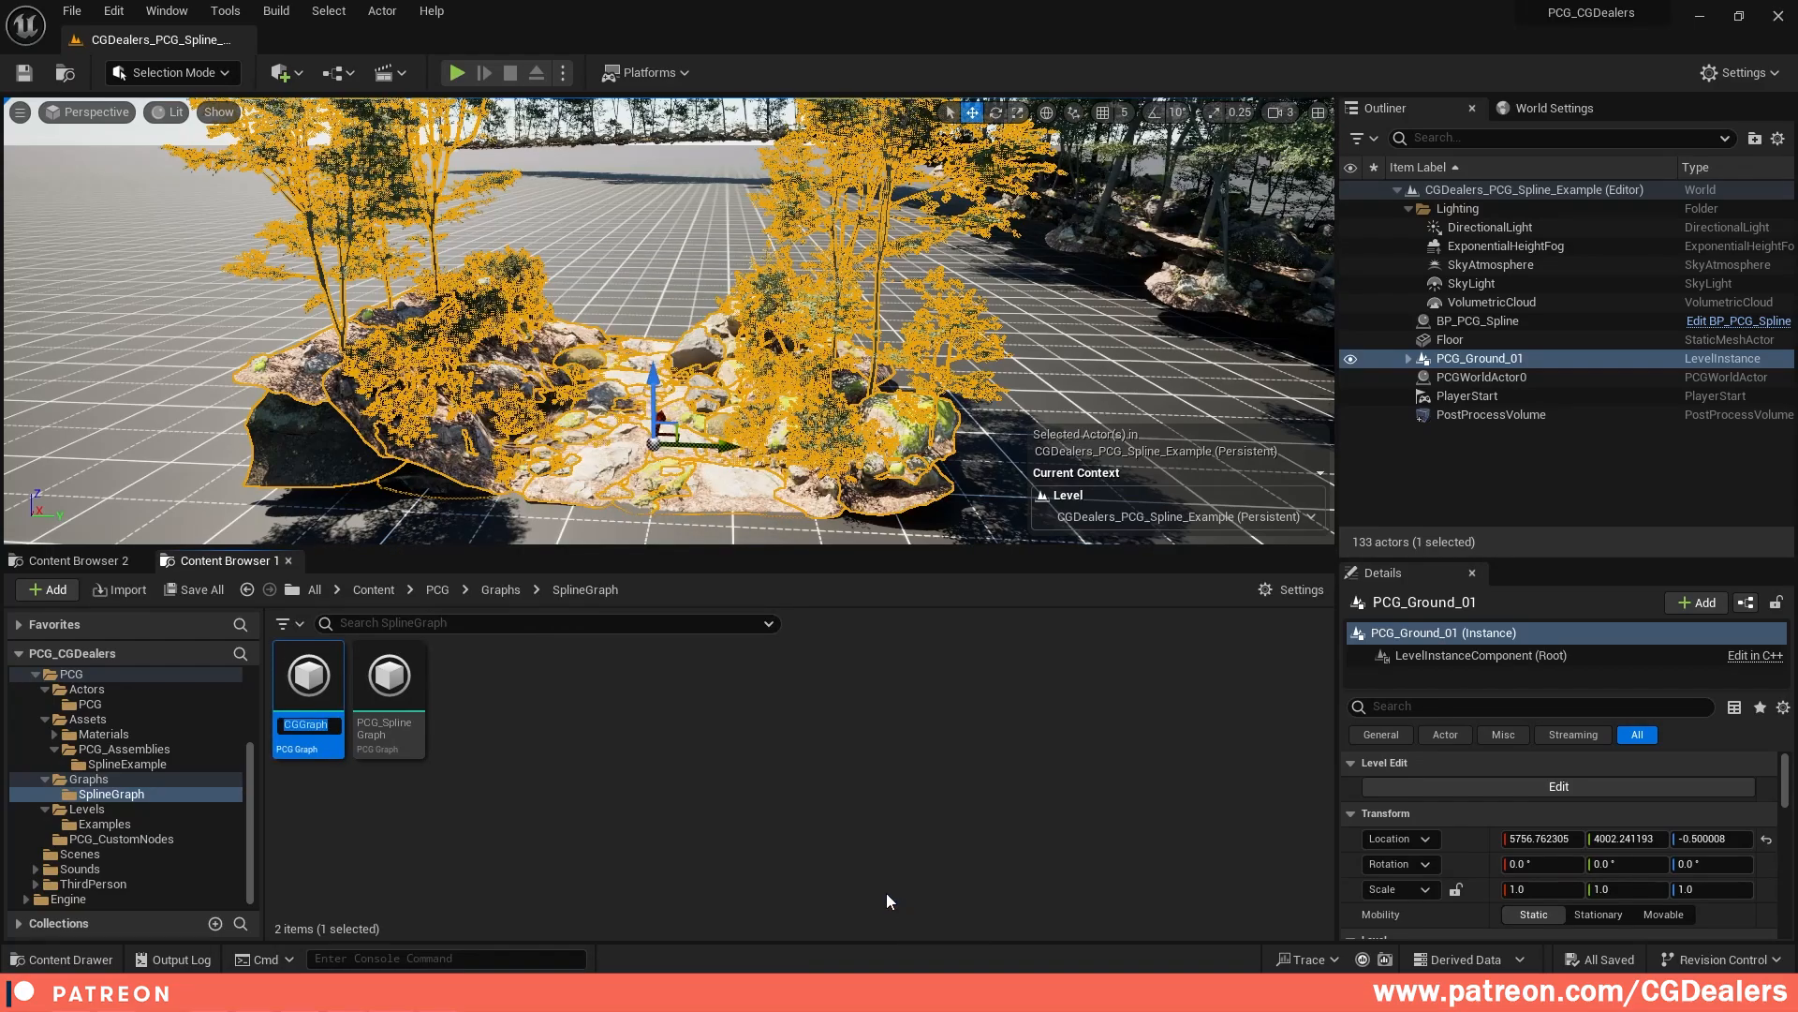
{"action": "type", "text": "F"}
{"action": "key", "text": "Return"}
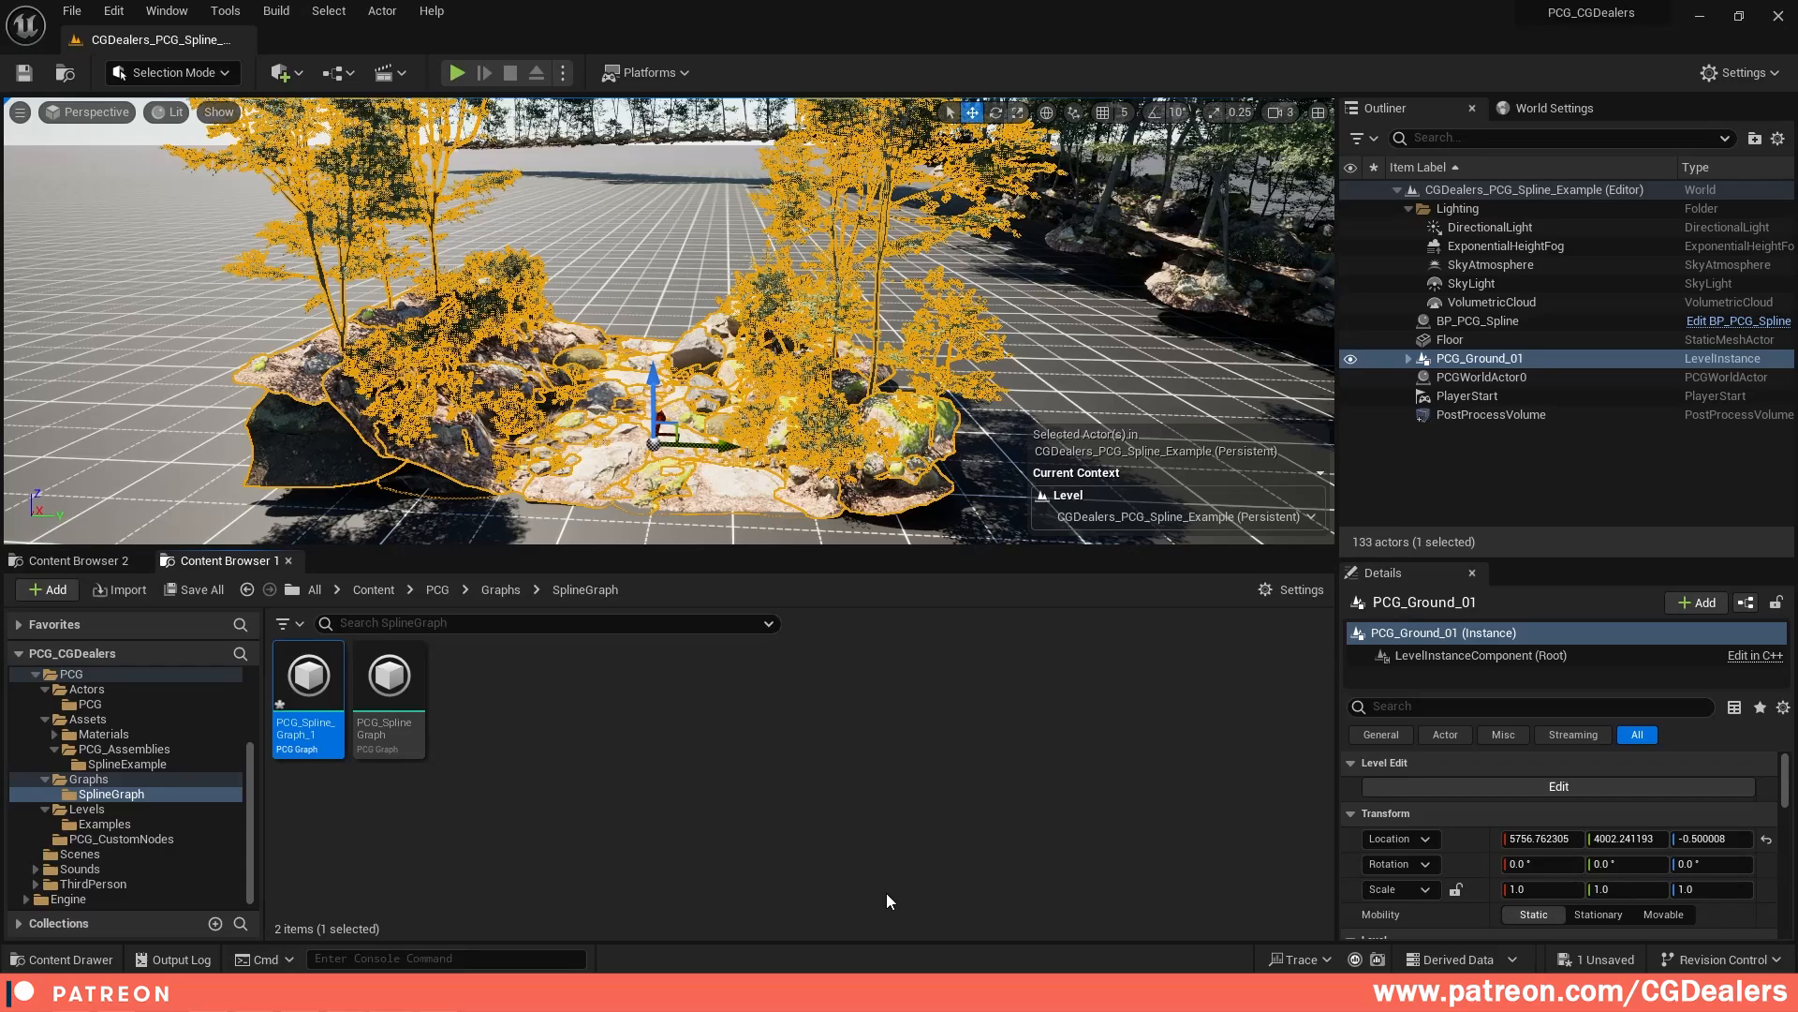
Step: Open PCG_Spline_Graph_1 and add the PCG_Ground_01_PCG settings asset from the SplineExample folder as a node
{"action": "double_click", "coordinate": [310, 679]}
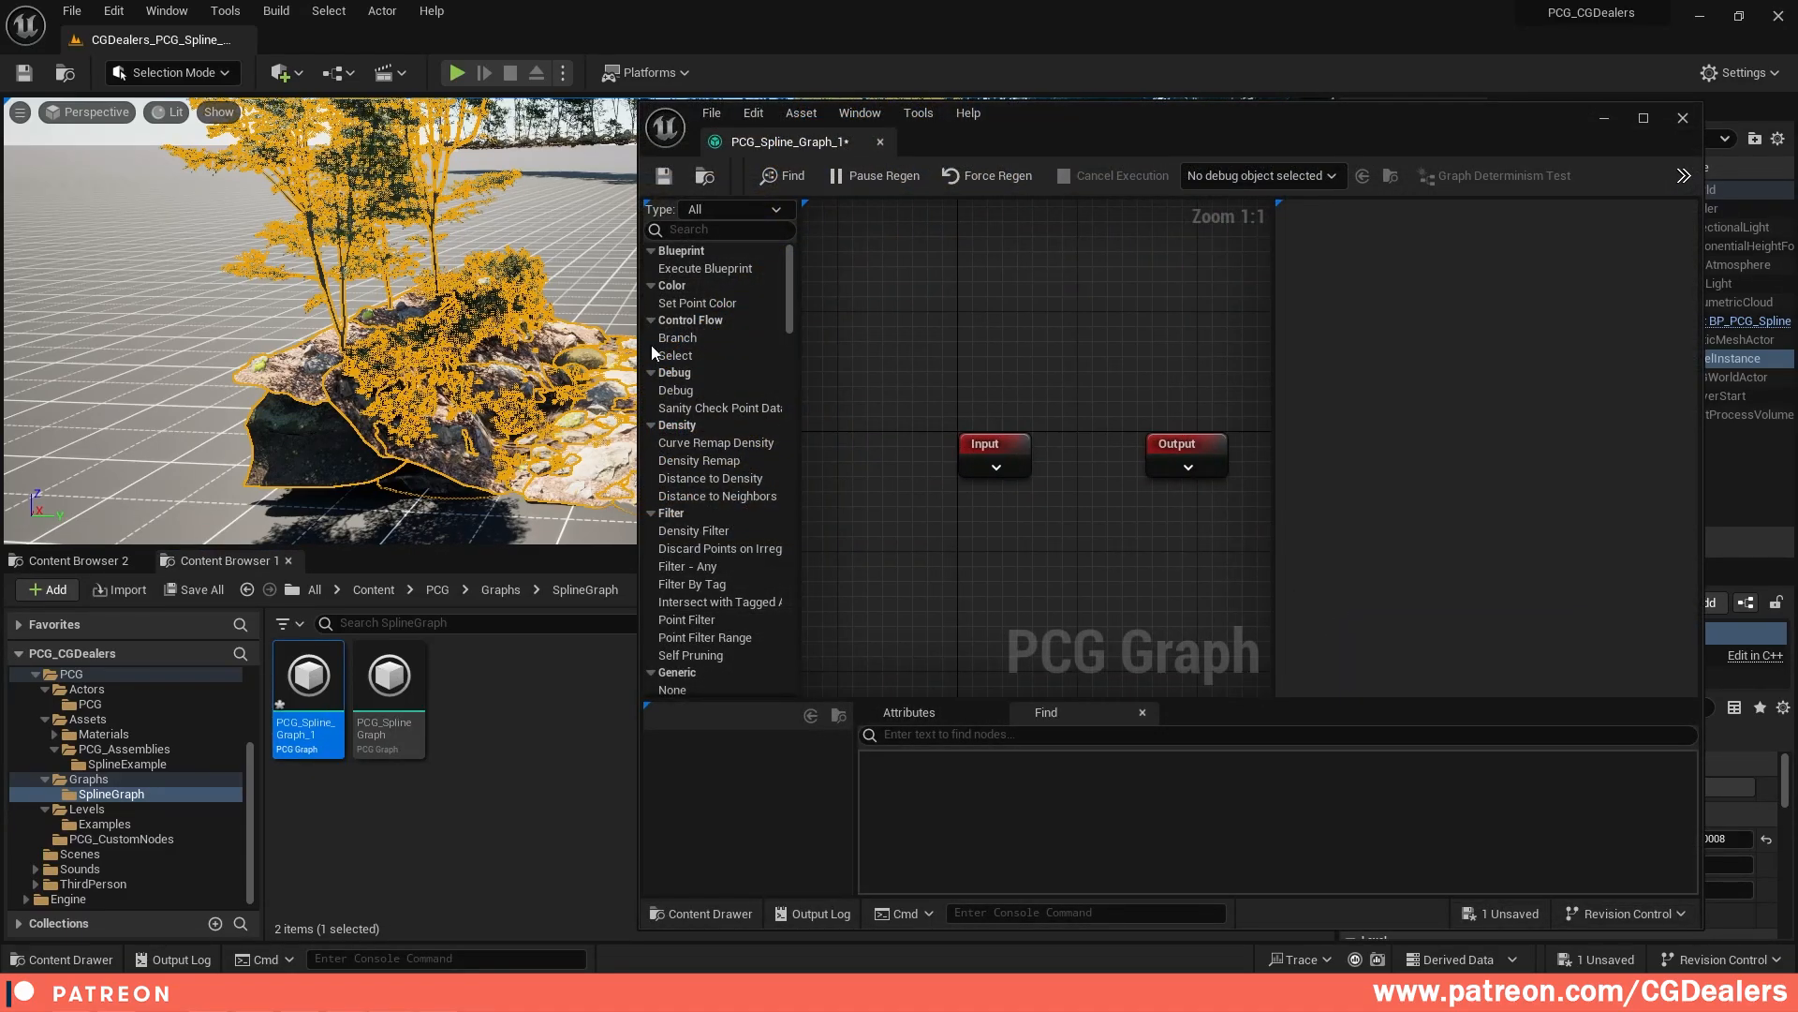
{"action": "left_click", "coordinate": [127, 764]}
{"action": "left_click", "coordinate": [403, 745]}
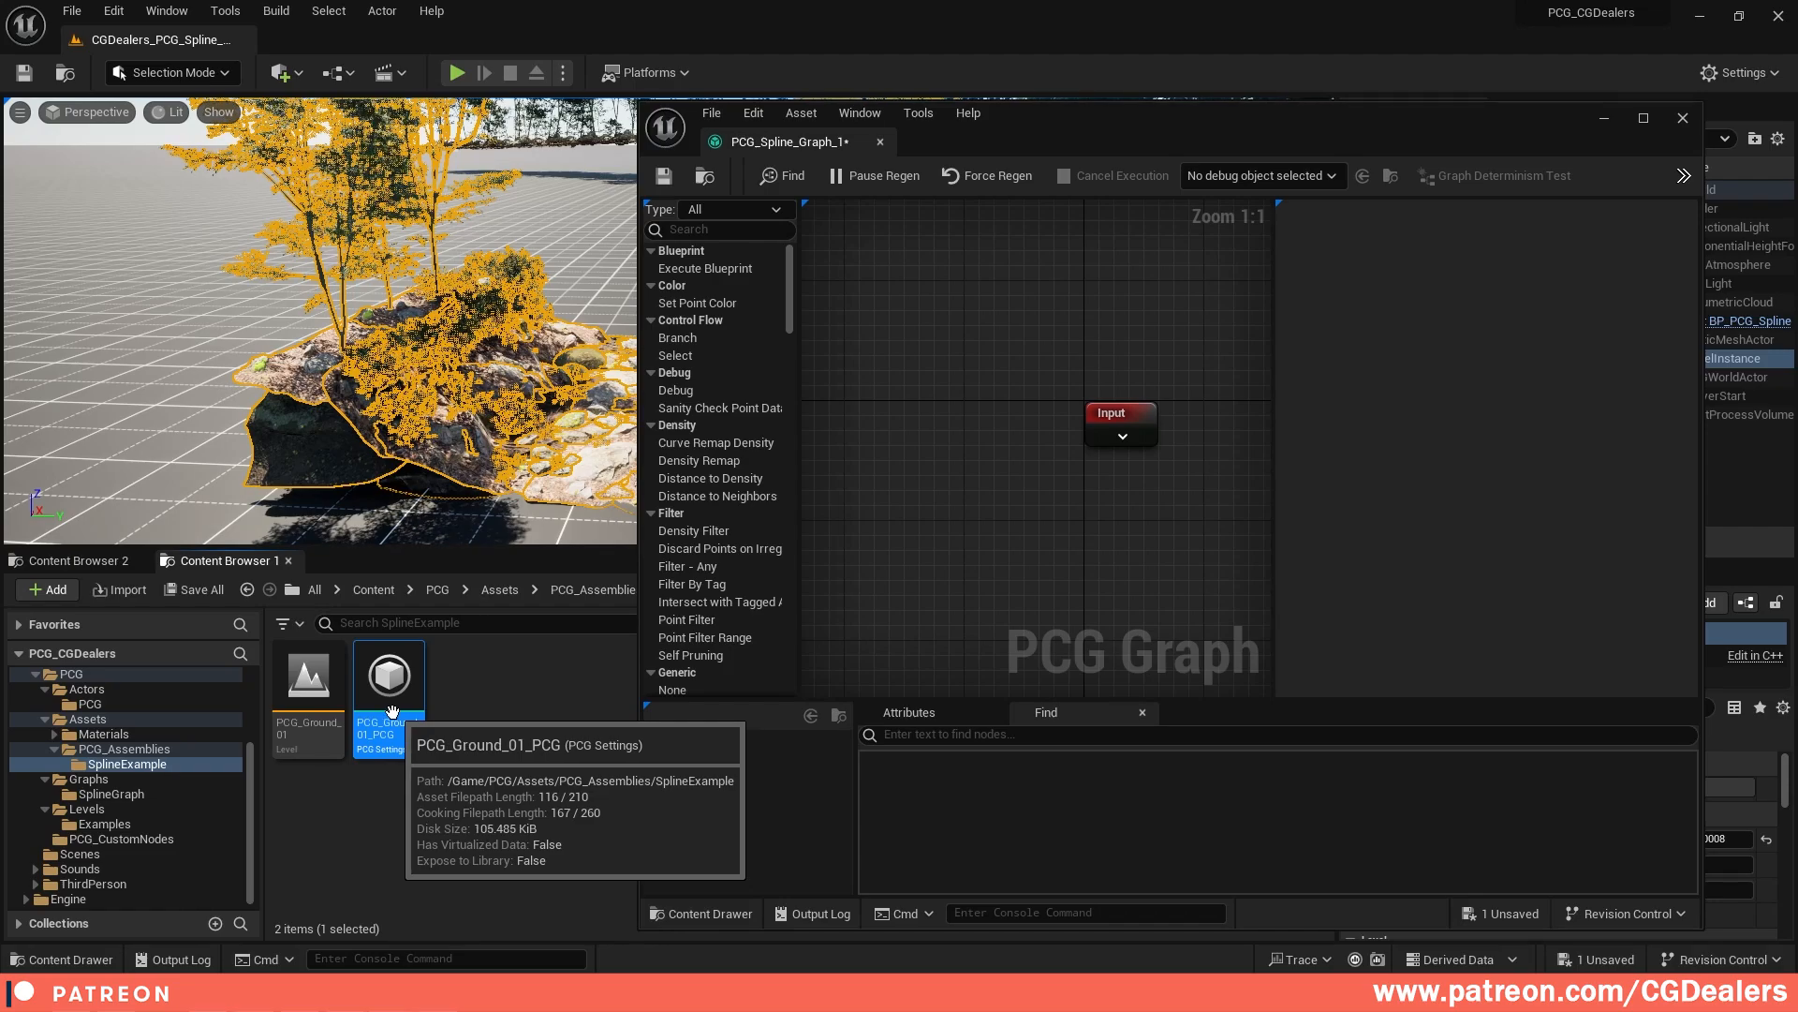
{"action": "left_click_drag", "start_coordinate": [393, 711], "coordinate": [937, 474]}
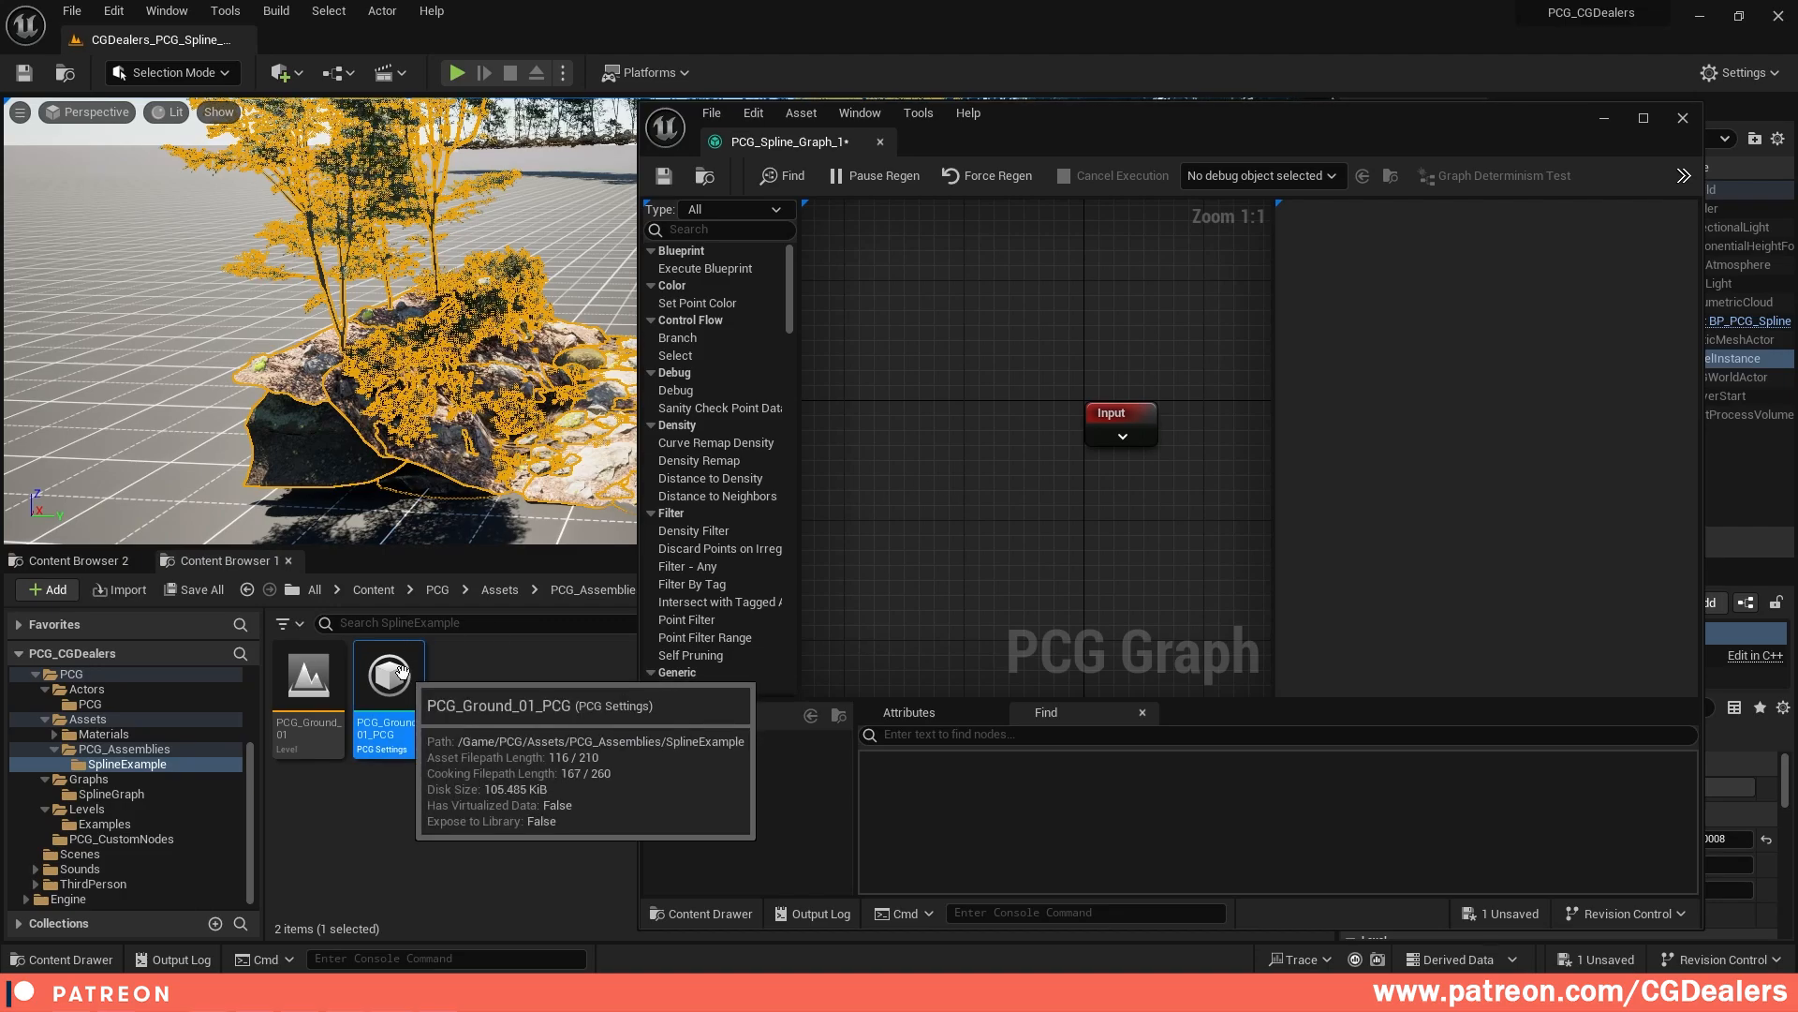
{"action": "left_click_drag", "start_coordinate": [401, 671], "coordinate": [919, 442]}
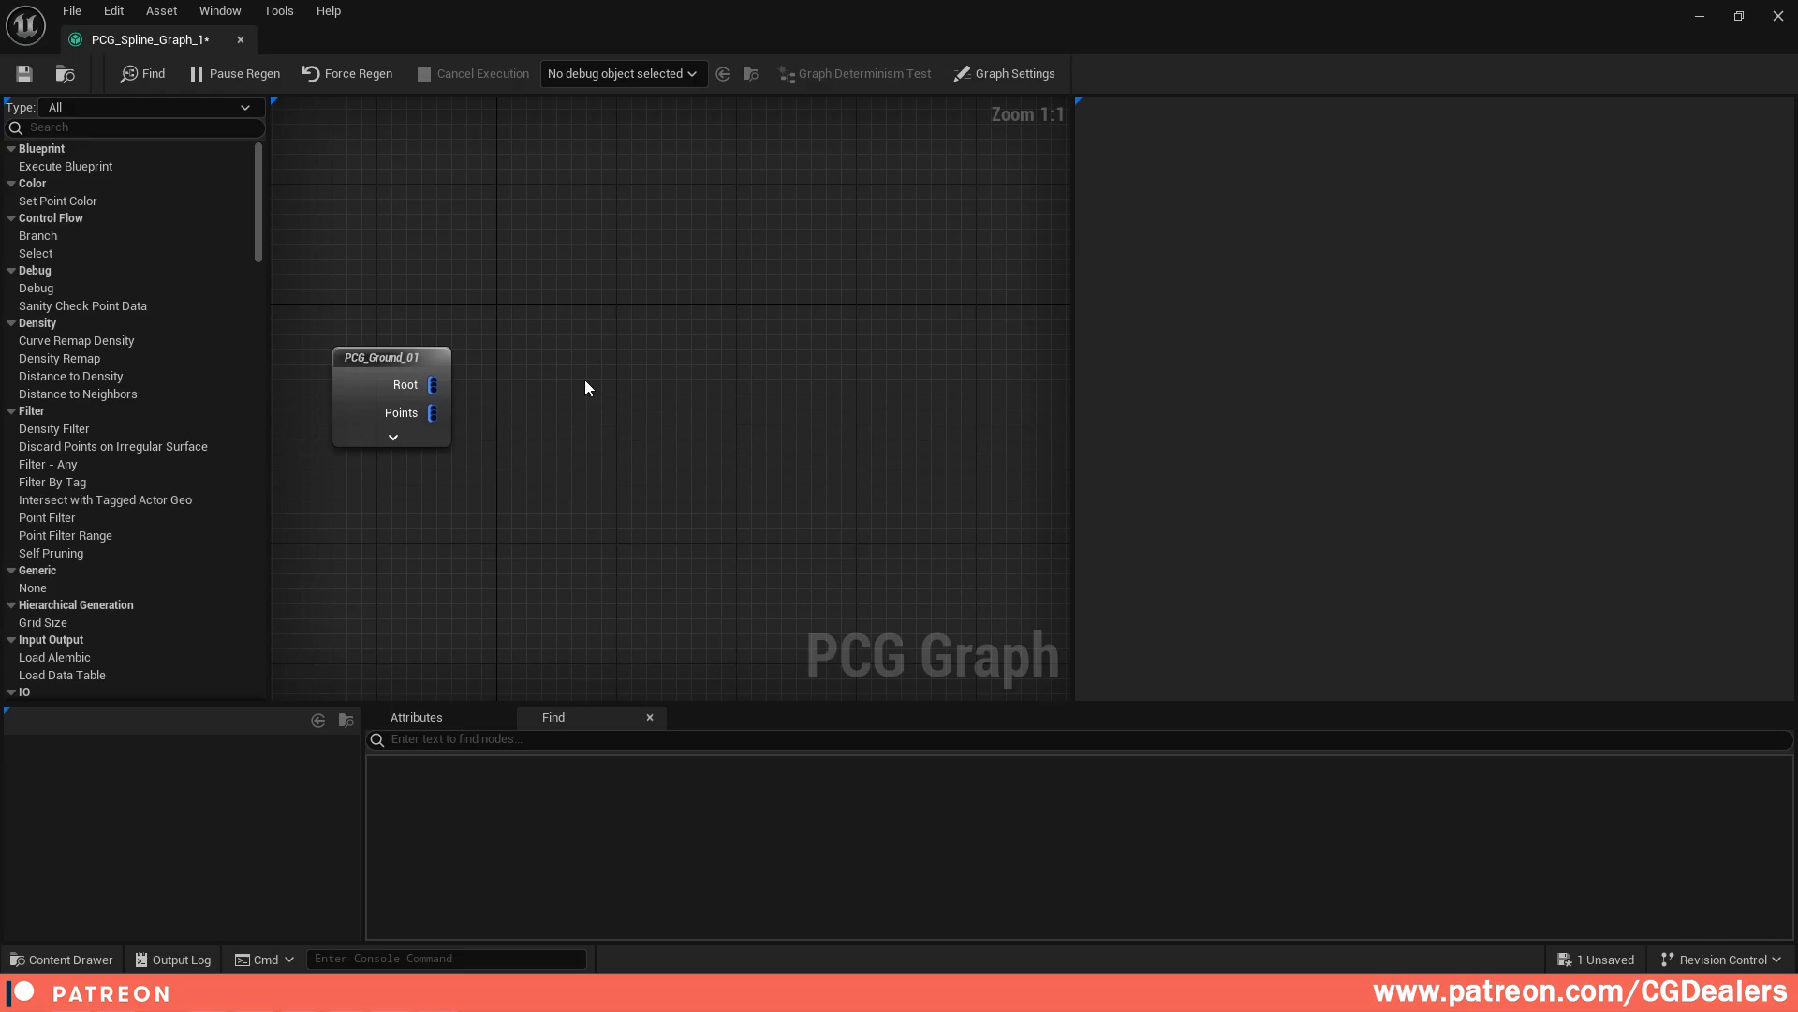
Step: Add two stacked Get Attribute From Point Index nodes, connecting PCG_Ground_01's Root output to the upper one and Points to the lower one
{"action": "right_click", "coordinate": [587, 387]}
{"action": "type", "text": "getatt"}
{"action": "key", "text": "Return"}
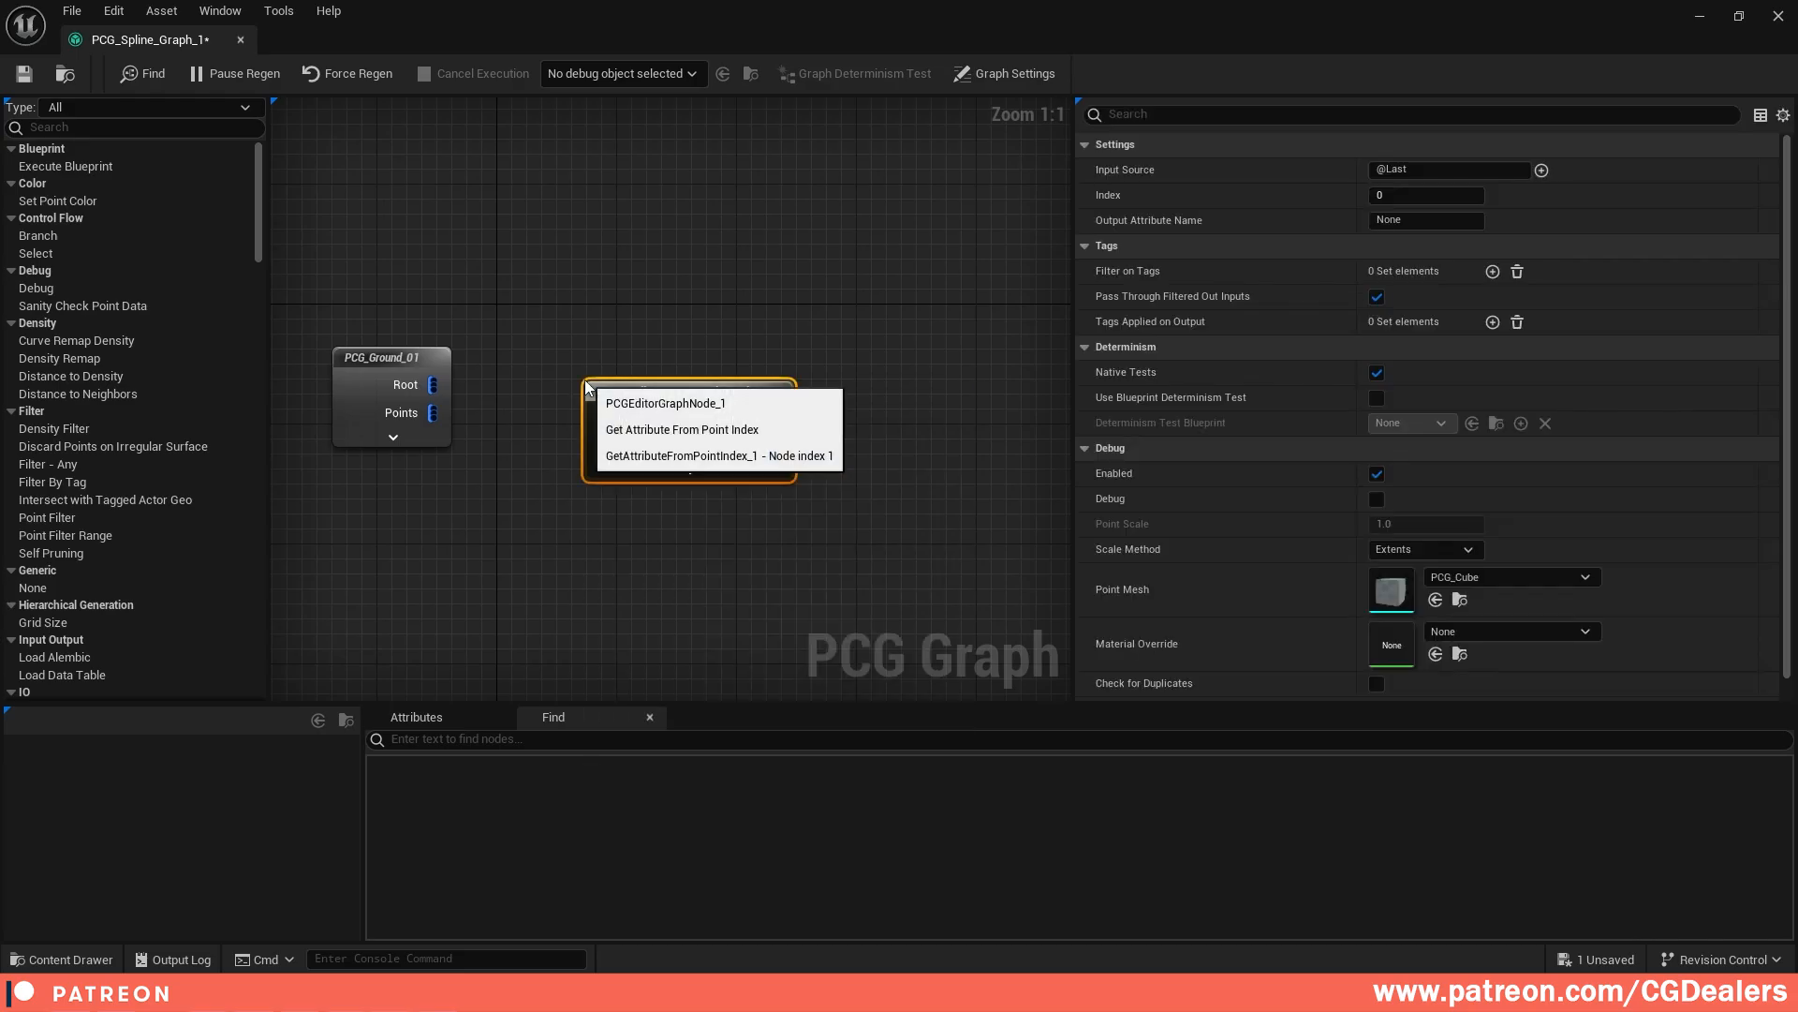
{"action": "left_click_drag", "start_coordinate": [647, 410], "coordinate": [721, 316]}
{"action": "key", "text": "ctrl+d"}
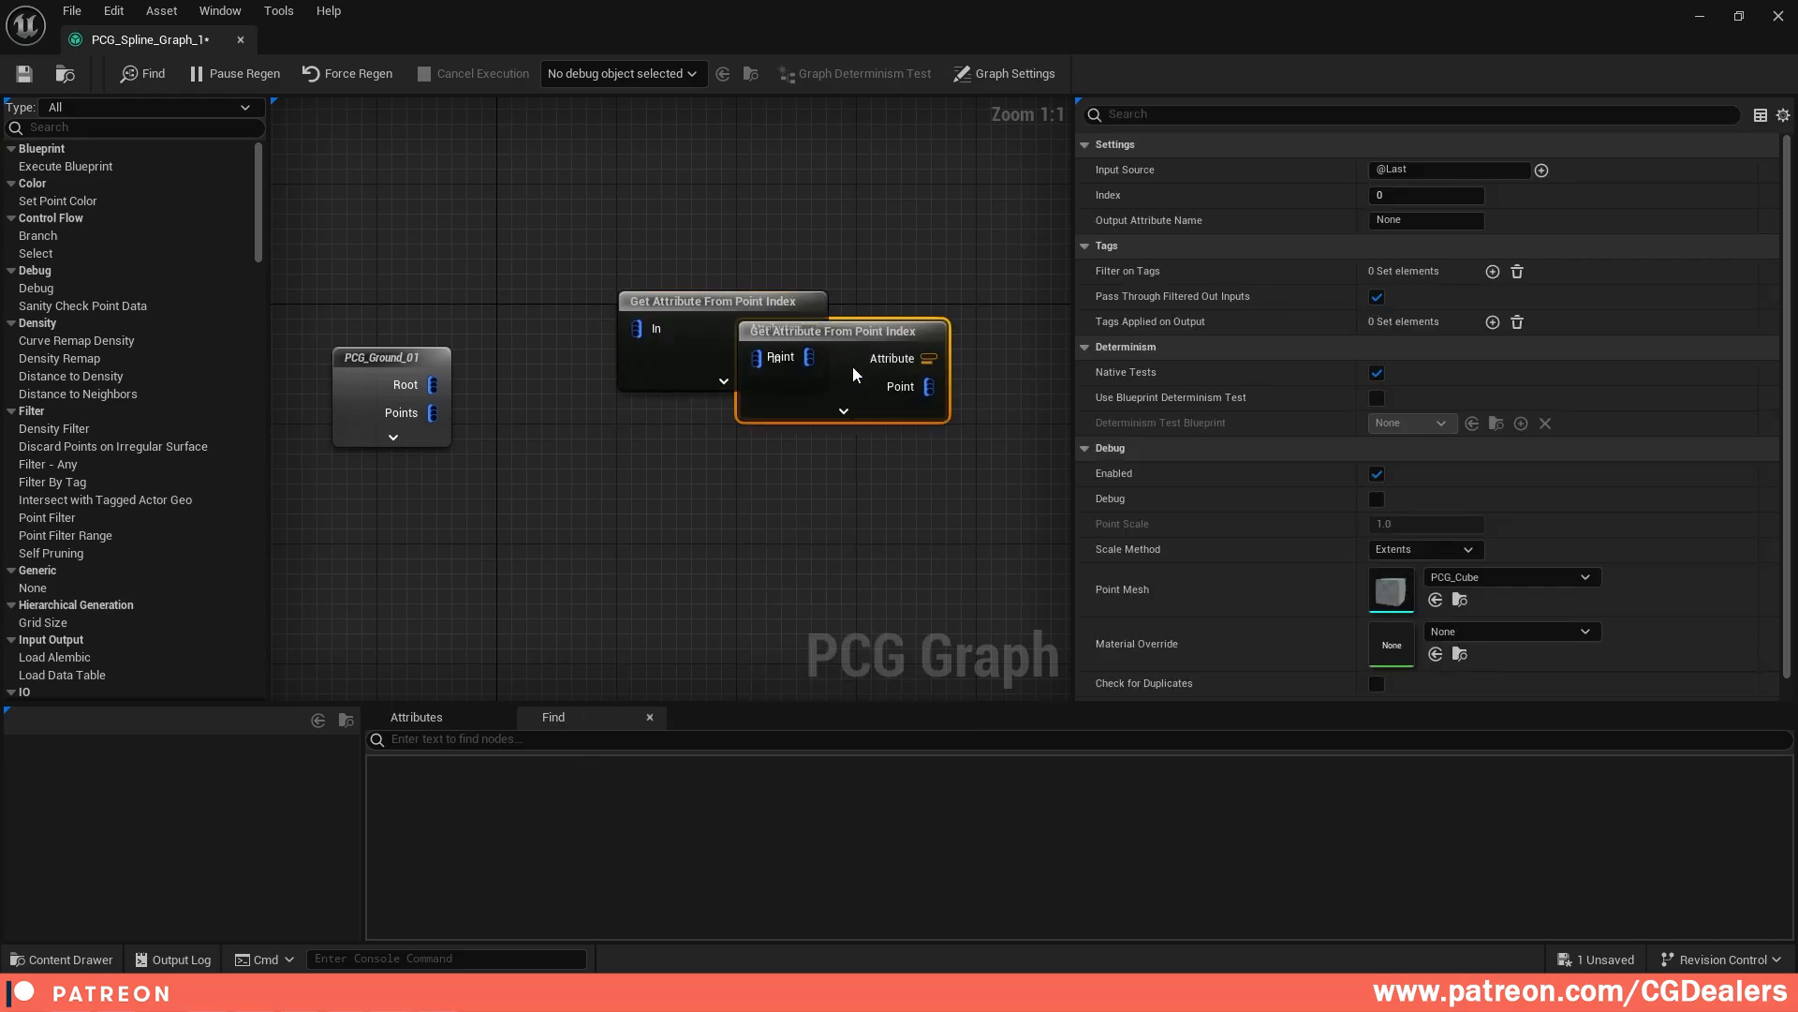
{"action": "left_click_drag", "start_coordinate": [881, 339], "coordinate": [764, 442]}
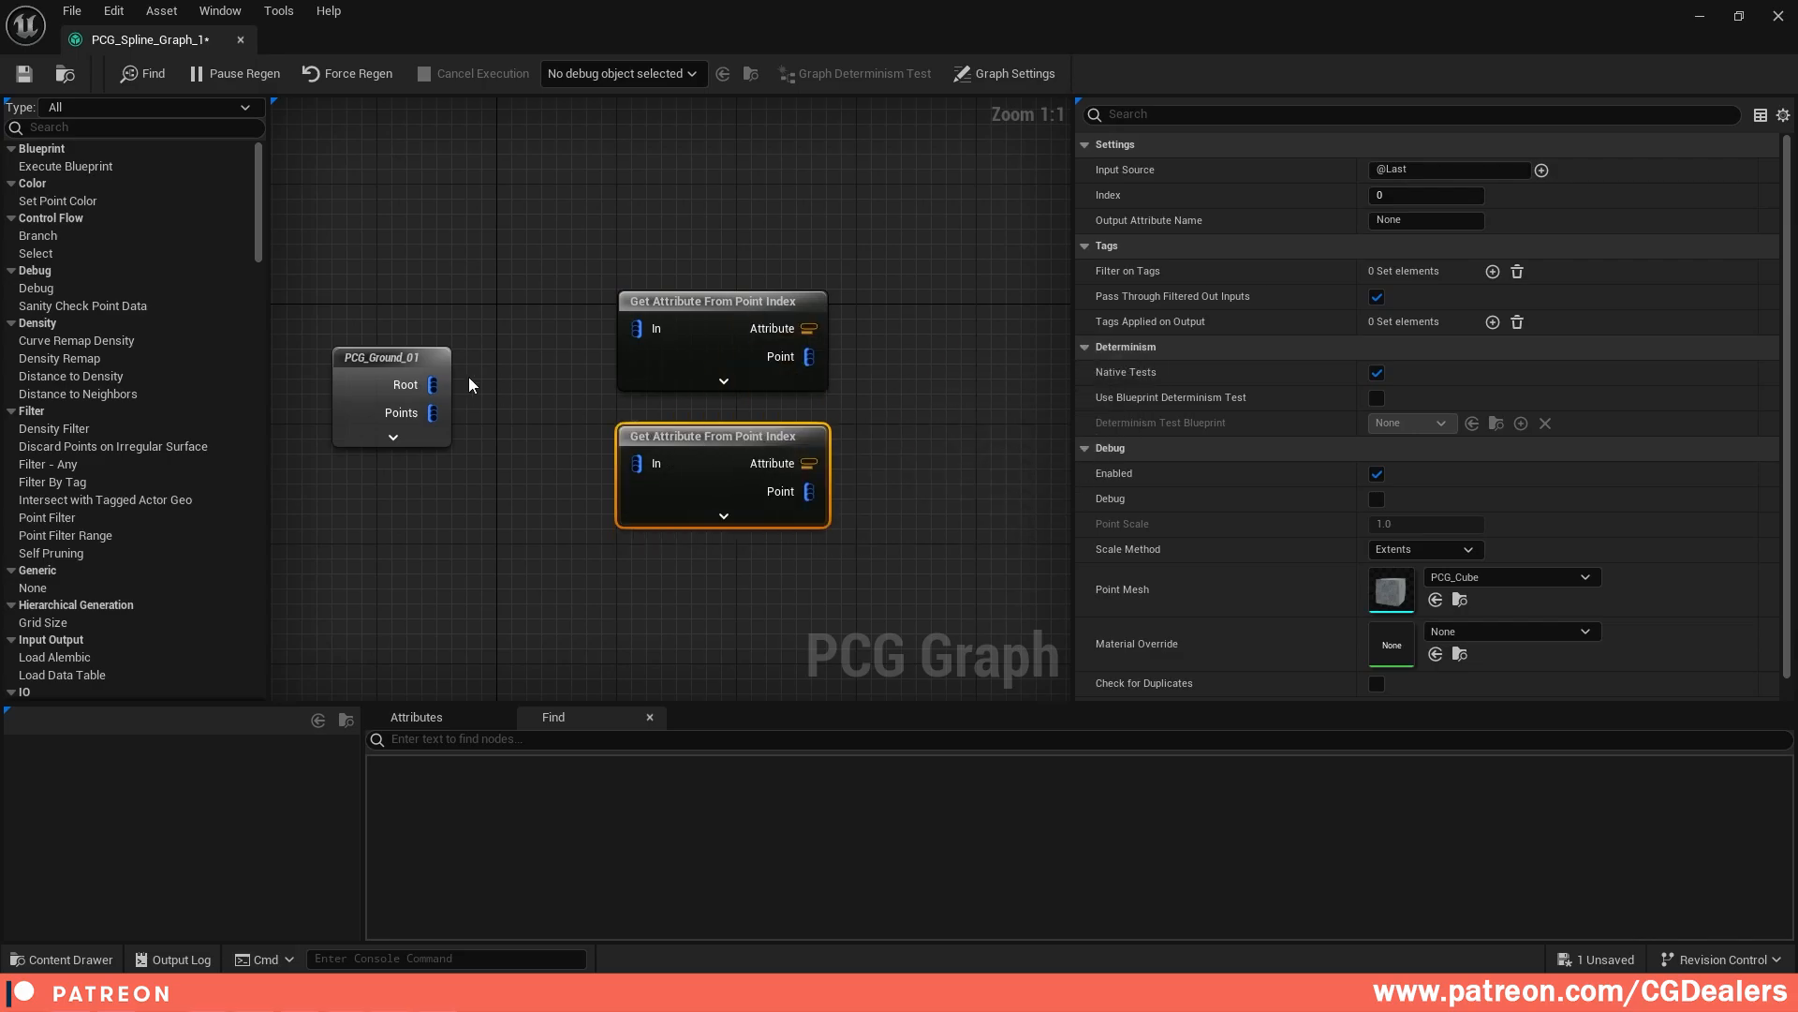
{"action": "left_click_drag", "start_coordinate": [432, 384], "coordinate": [644, 324]}
{"action": "left_click_drag", "start_coordinate": [432, 412], "coordinate": [637, 462]}
Step: Set the upper Get Attribute From Point Index node's Input Source to $BoundsMax and its Output Attribute Name to BoundsMaxScale
{"action": "left_click", "coordinate": [707, 318]}
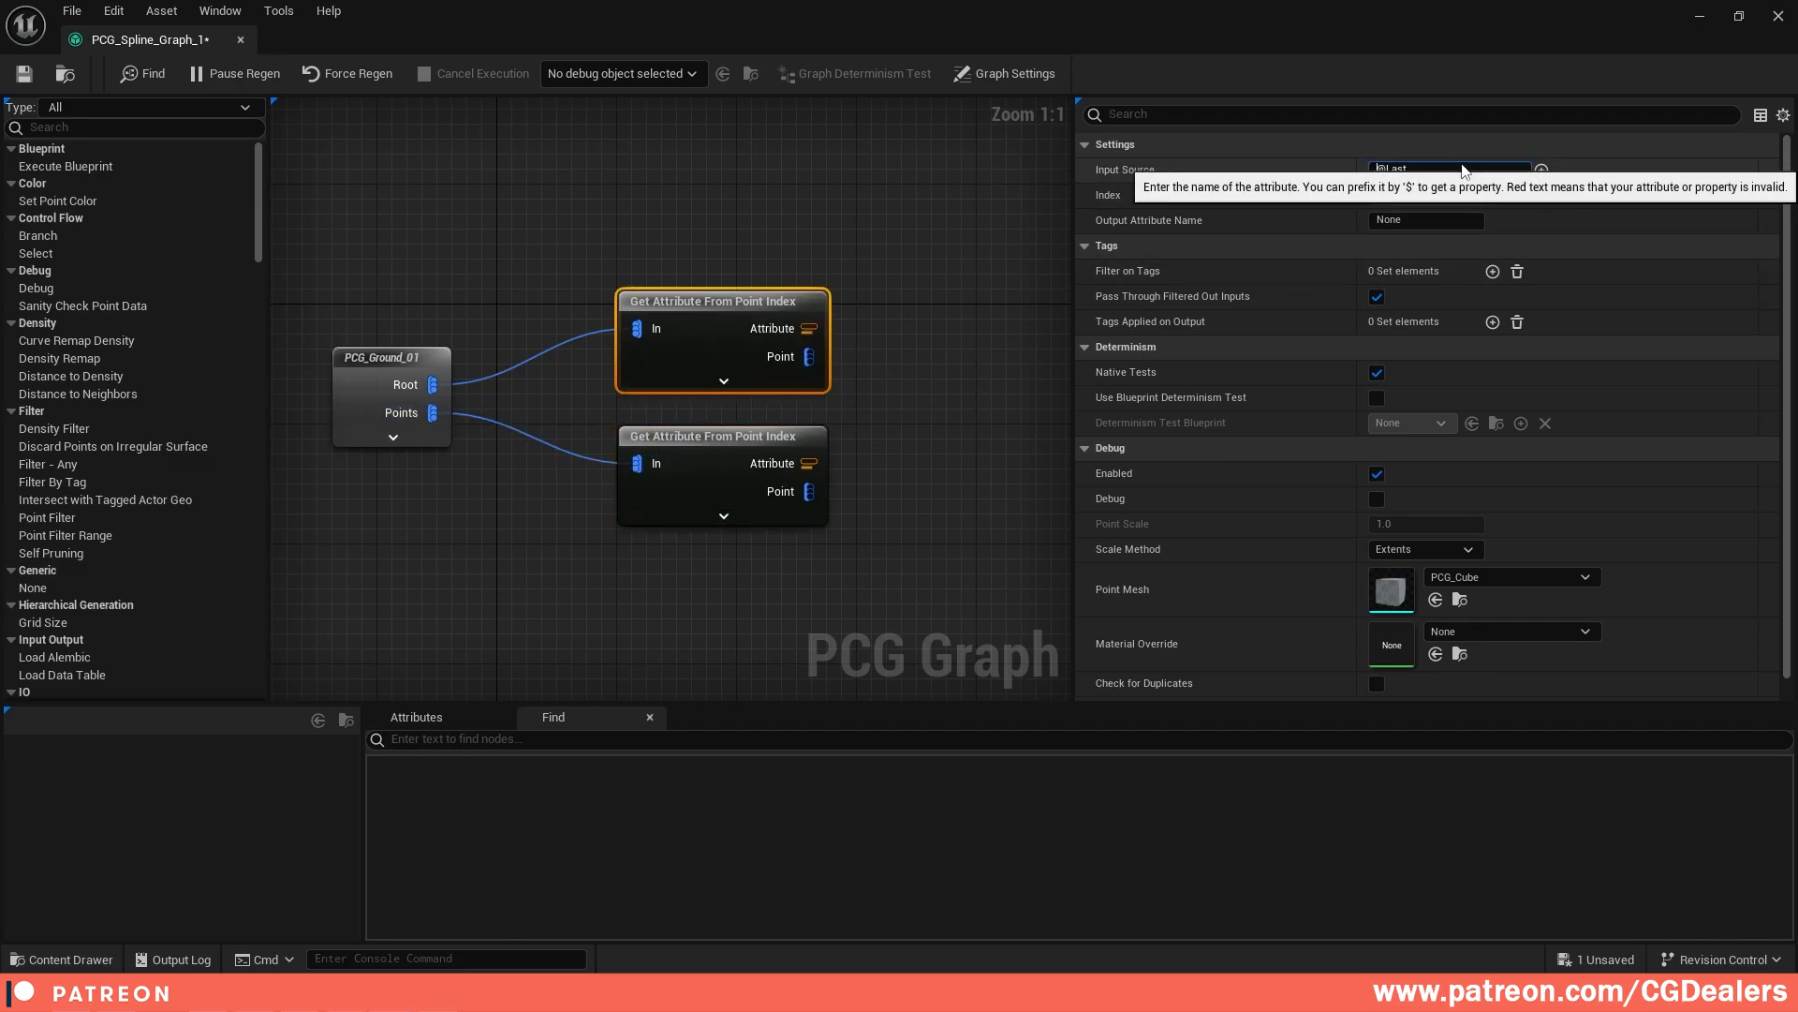
{"action": "key", "text": "BackSpace"}
{"action": "key", "text": "BackSpace"}
{"action": "key", "text": "BackSpace"}
{"action": "key", "text": "BackSpace"}
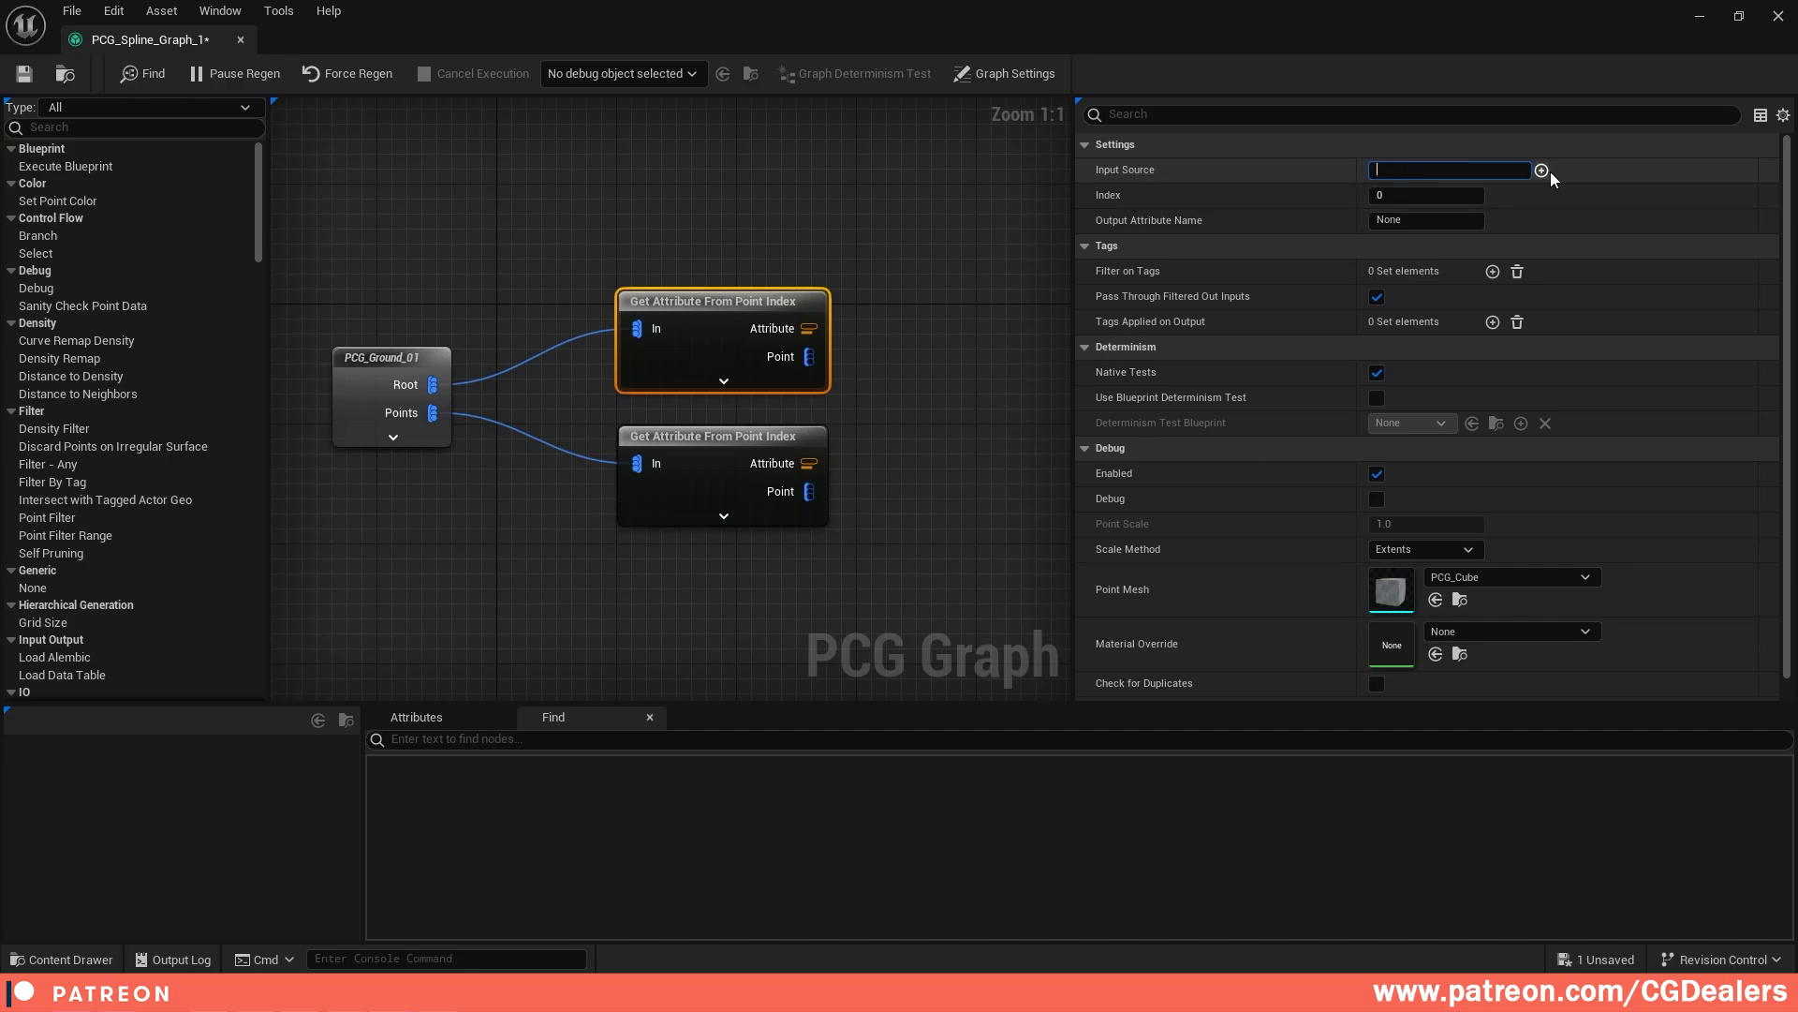
{"action": "type", "text": "$BoundsMAx"}
{"action": "left_click", "coordinate": [1447, 220]}
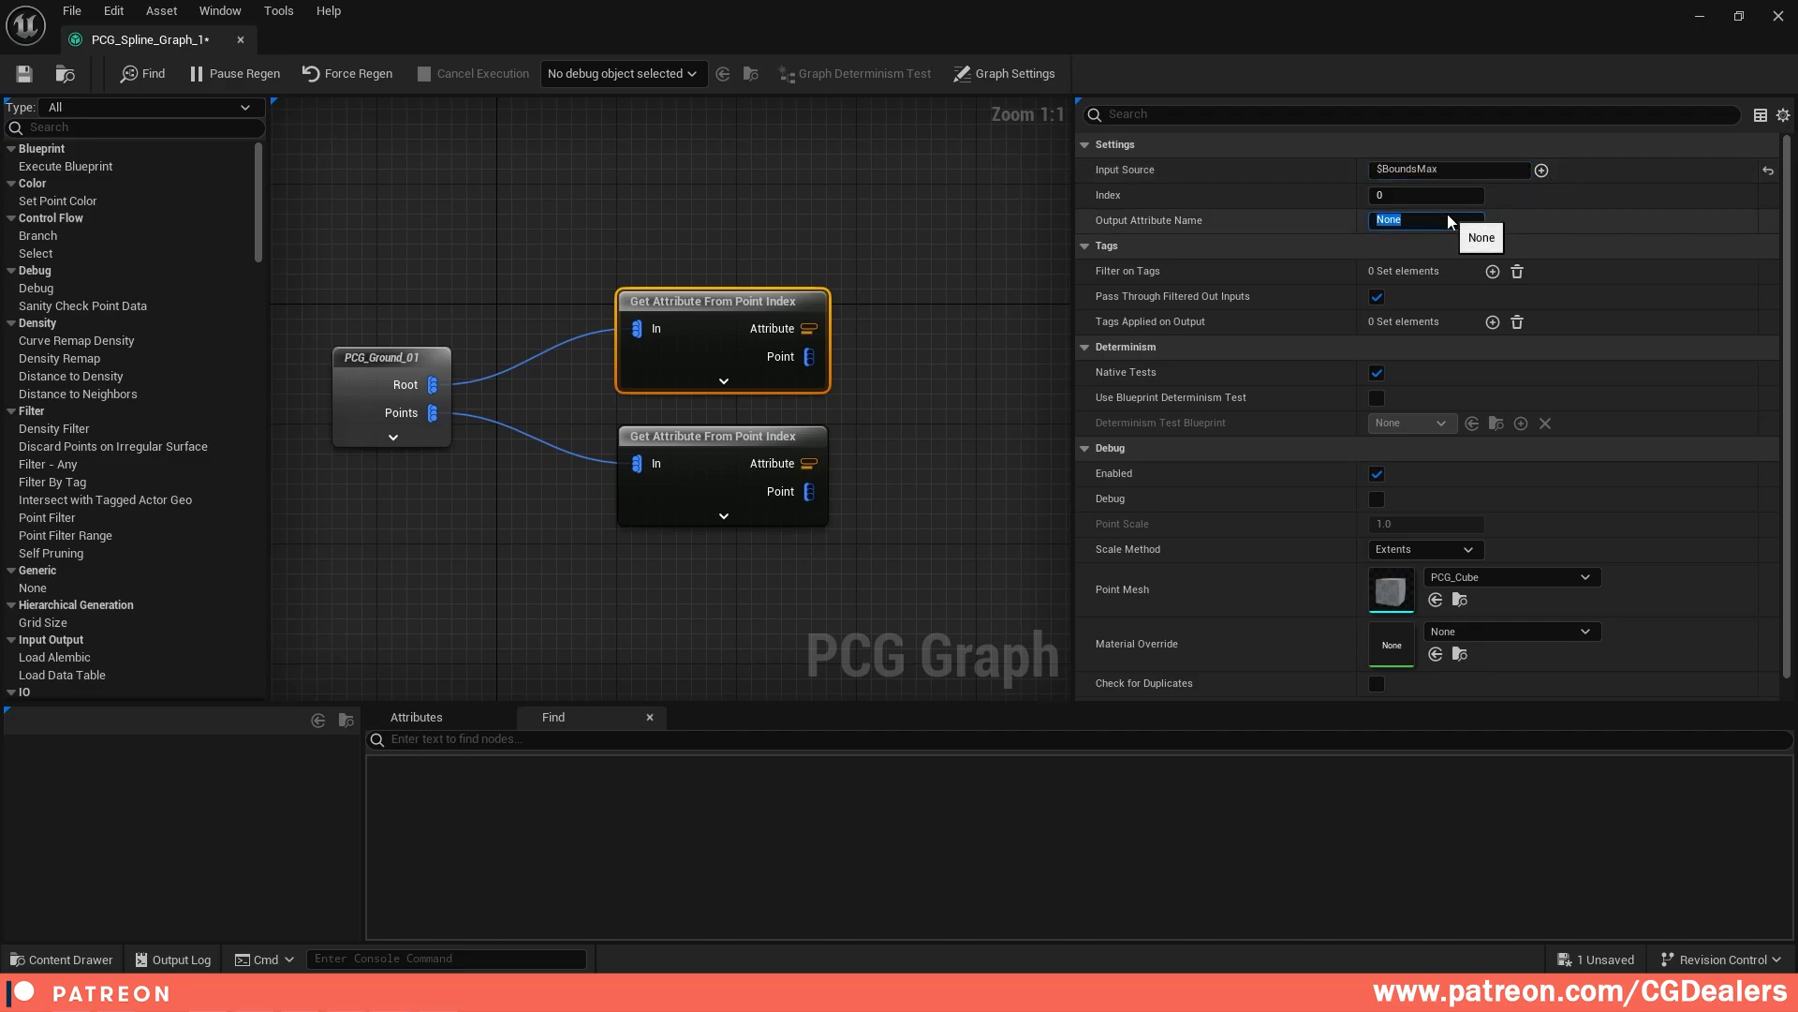
{"action": "type", "text": "BoundsMaxScale"}
{"action": "key", "text": "Return"}
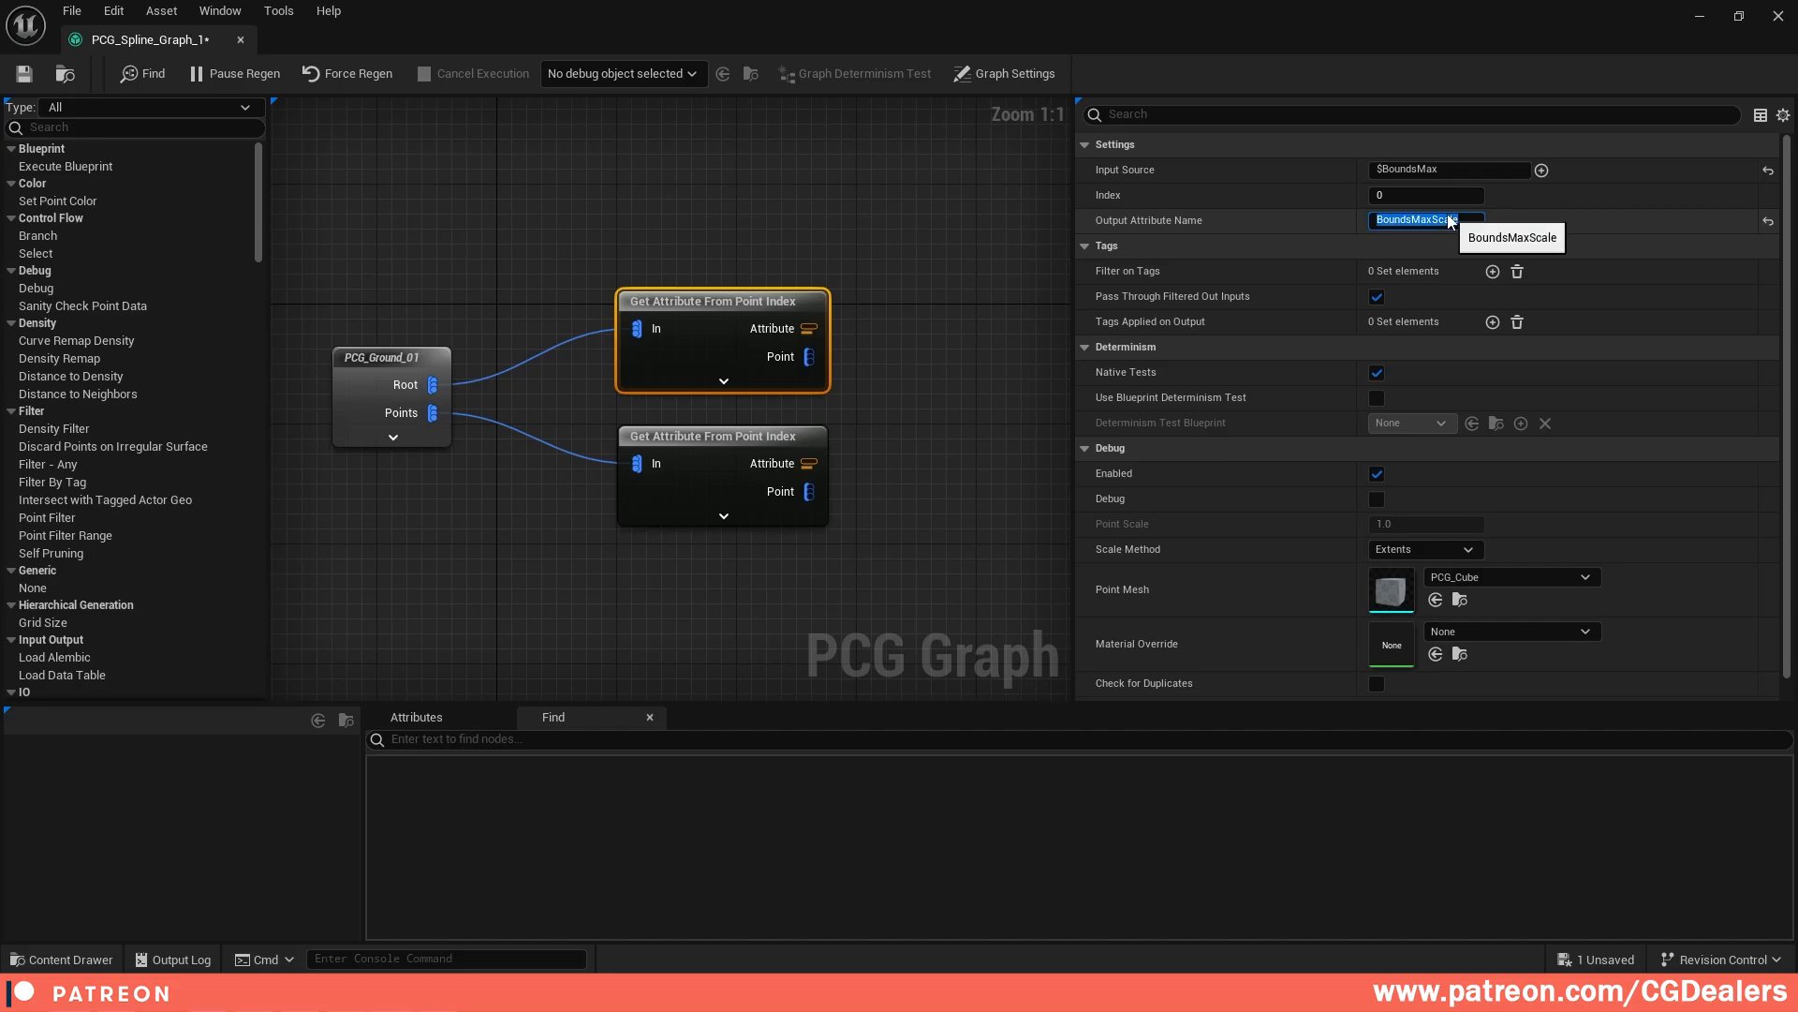